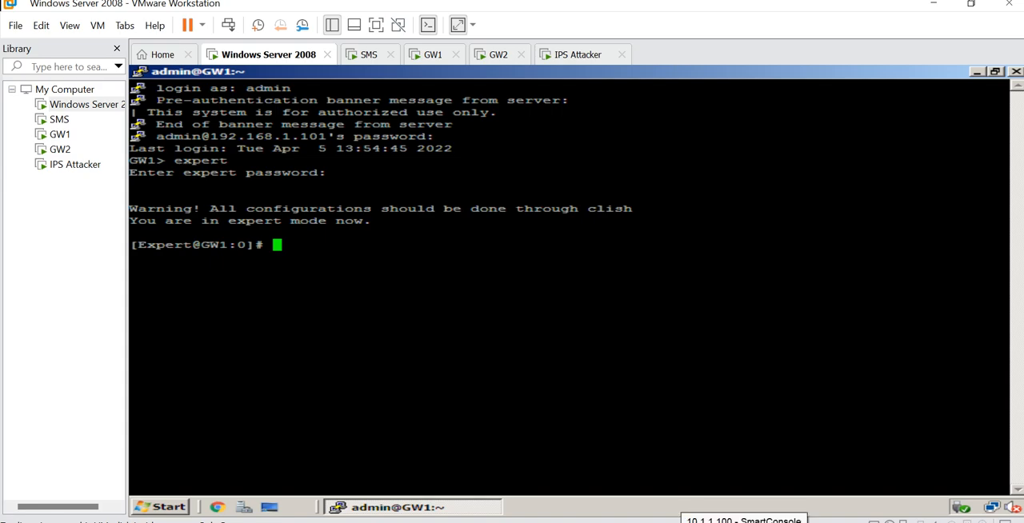
# - Switch to SmartConsole and review the blade:IPS log entries of the last 24 hours, including the Yesterday, 02:39:45 entry
pyautogui.click(745, 521)
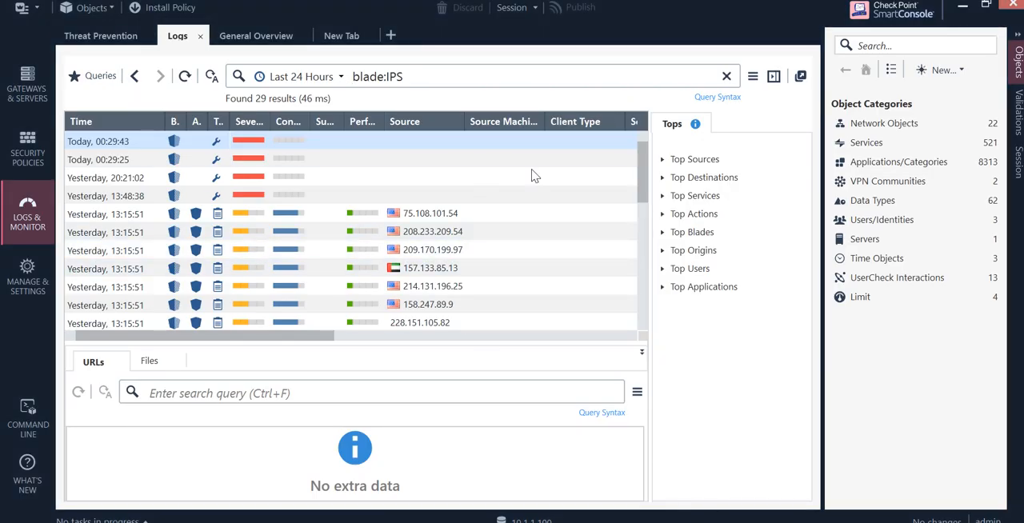
pyautogui.scroll(-6, 270, 188)
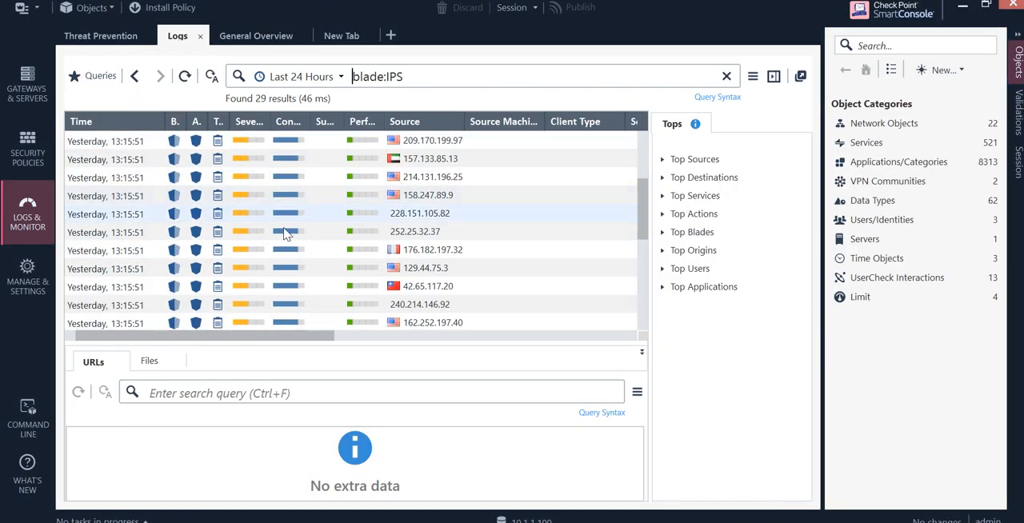
pyautogui.scroll(2, 272, 240)
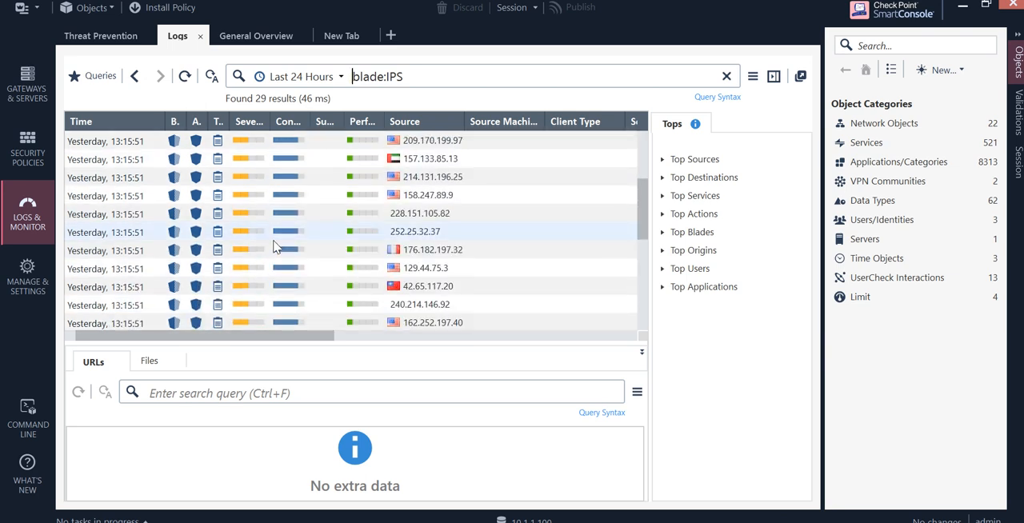
pyautogui.scroll(2, 272, 247)
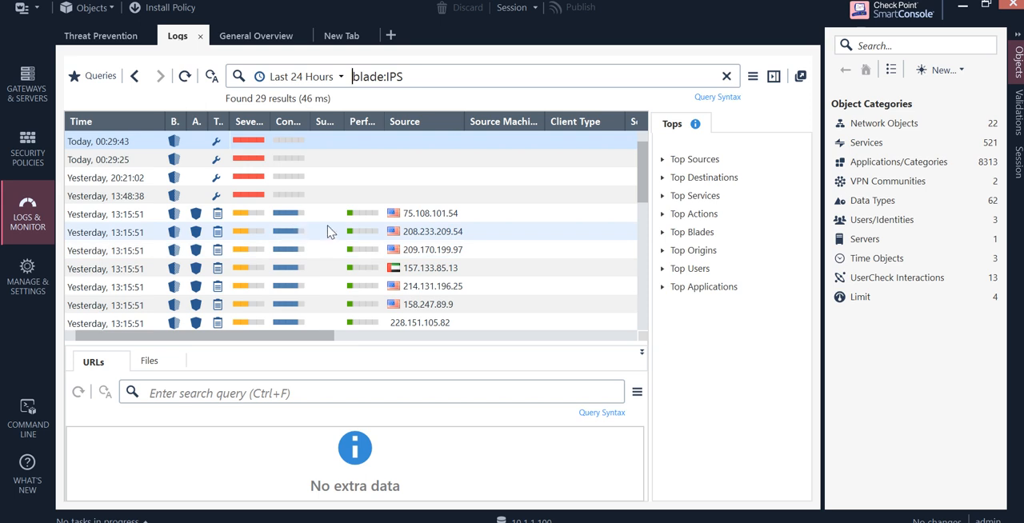
pyautogui.scroll(-3, 304, 239)
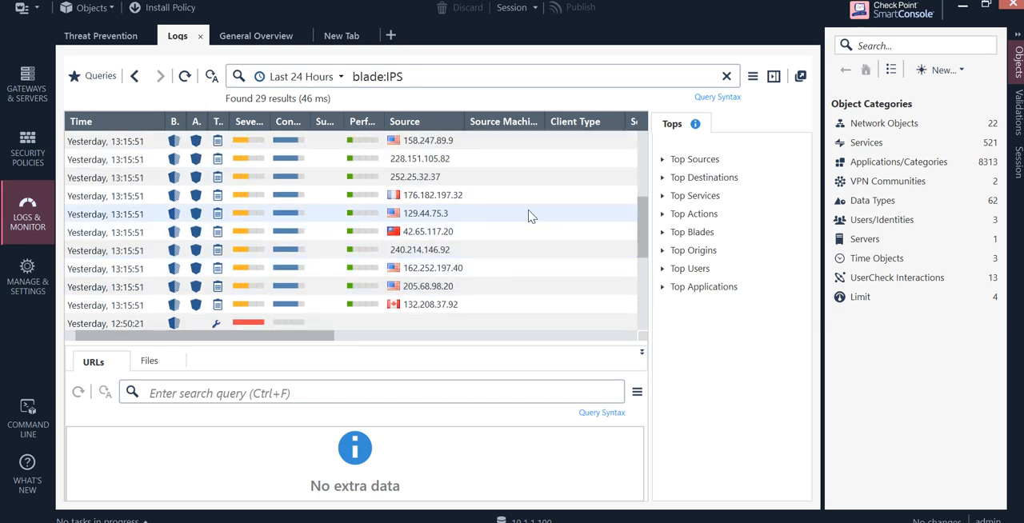
pyautogui.scroll(-2, 552, 214)
pyautogui.click(452, 274)
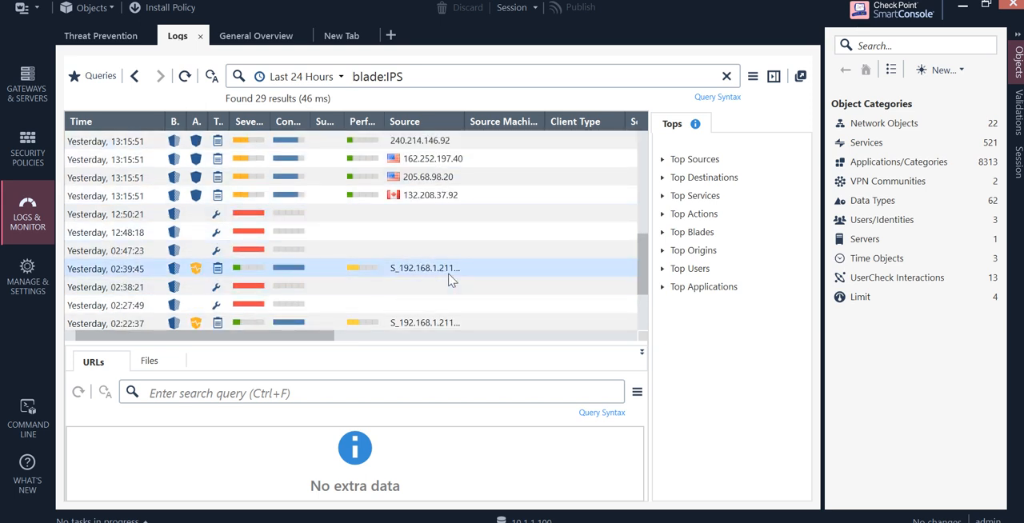
pyautogui.click(963, 8)
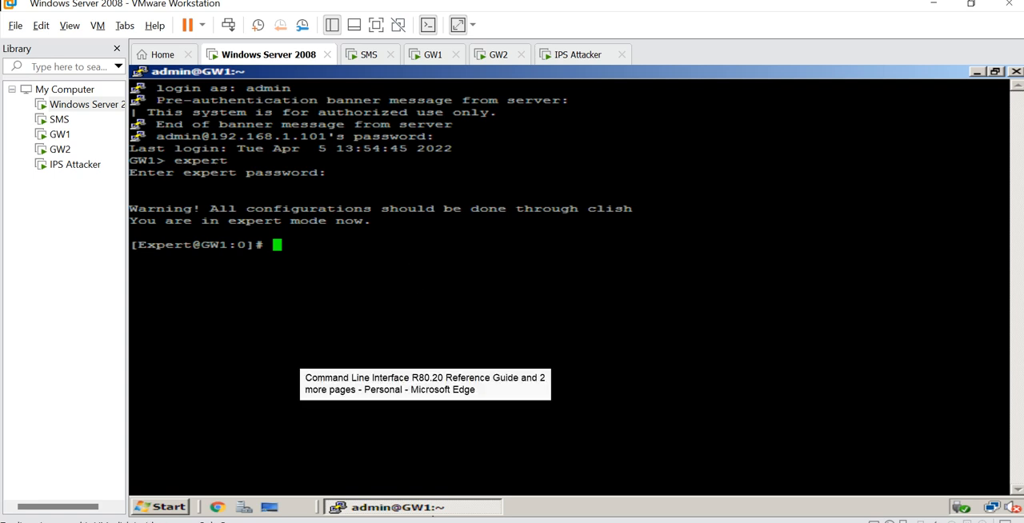
# - Generate the IPS pattern matcher statistics report on GW1 with ips pmstats -o /var/log/ips_pm.txt
pyautogui.write('ips')
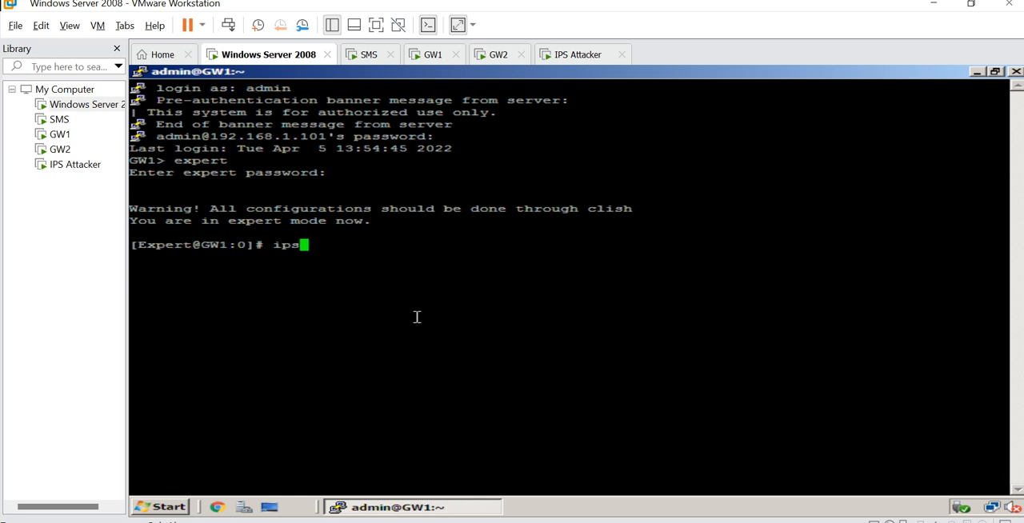
pyautogui.write(' pmstats -o /var/log/')
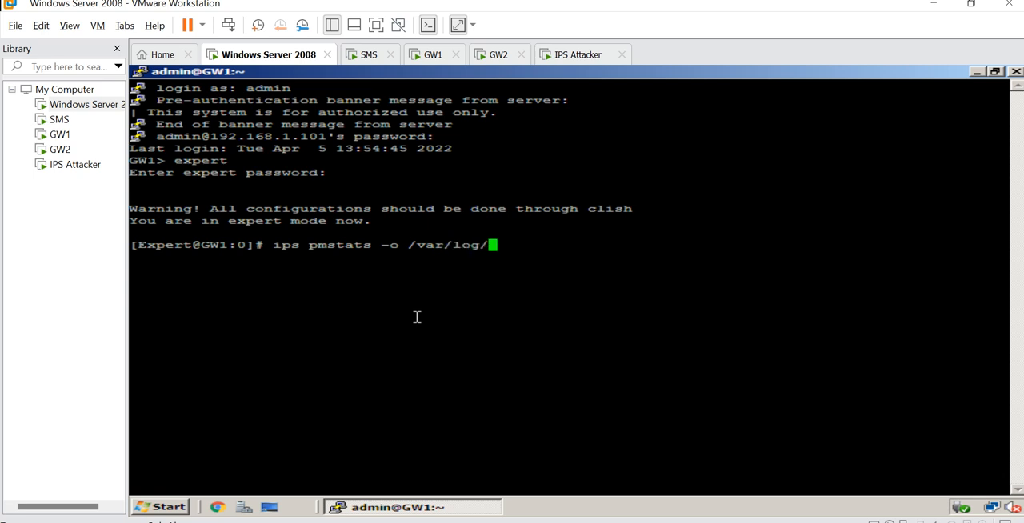
pyautogui.write('ips_pm.txt')
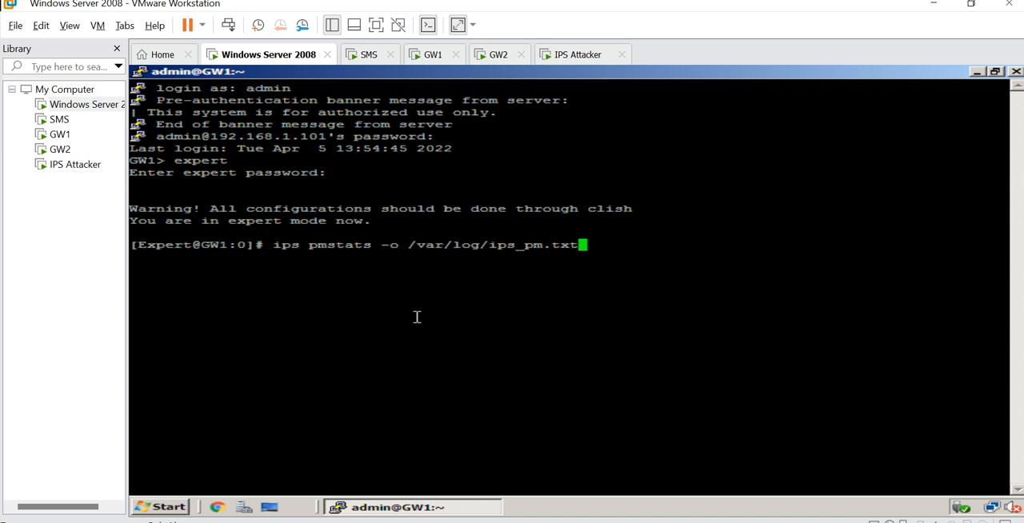
pyautogui.press('Return')
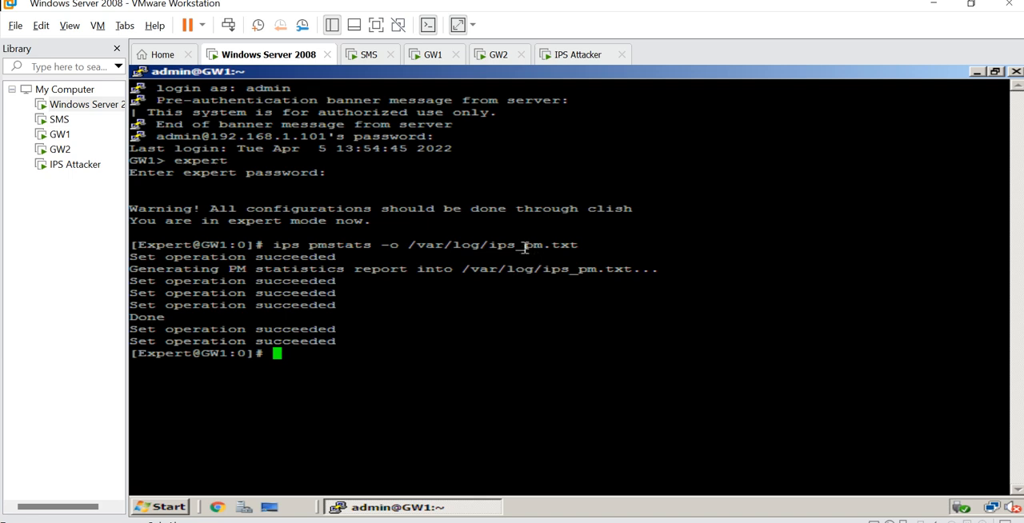
# - Open the generated report with less /var/log/ips_pm.txt, reusing the path from the previous command
pyautogui.moveTo(491, 249); pyautogui.dragTo(572, 250)
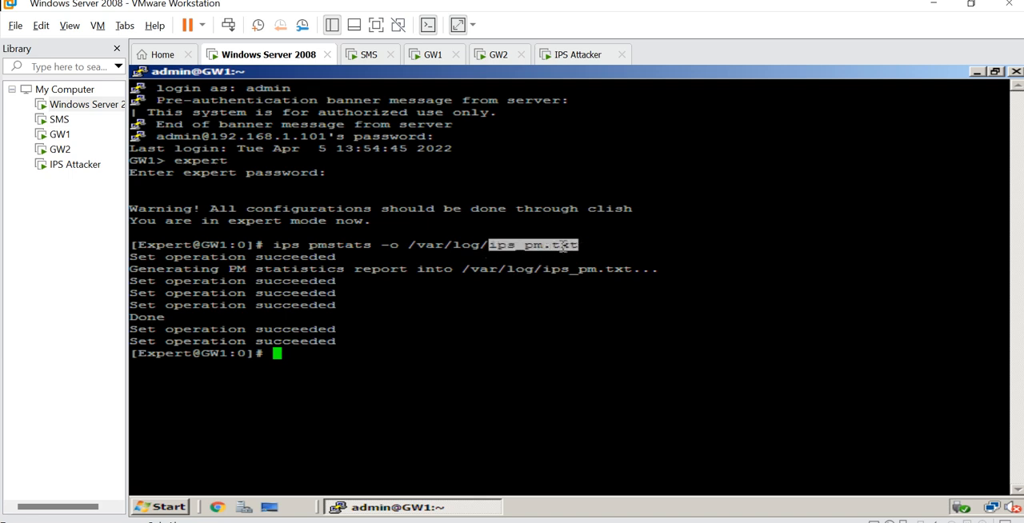
pyautogui.click(564, 246)
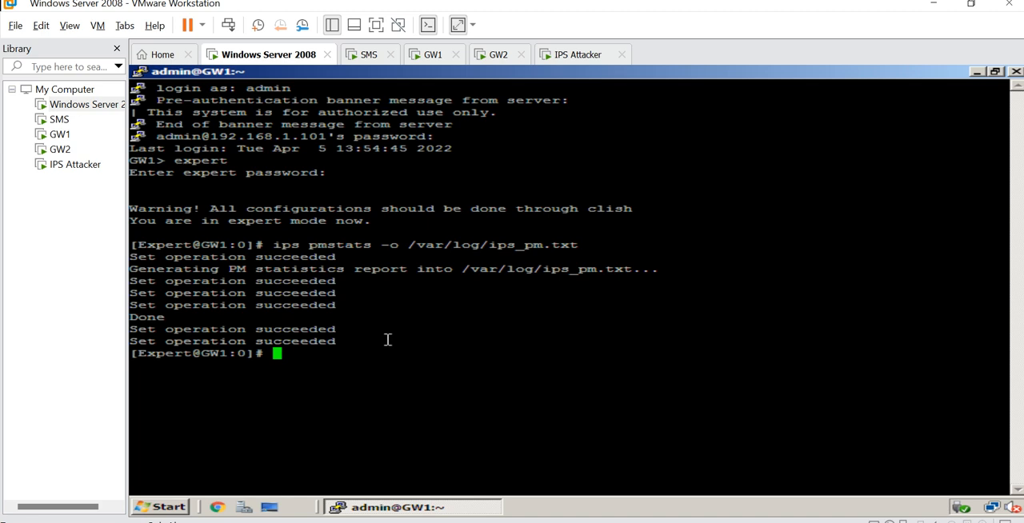
pyautogui.write('less')
pyautogui.moveTo(409, 247); pyautogui.dragTo(579, 247)
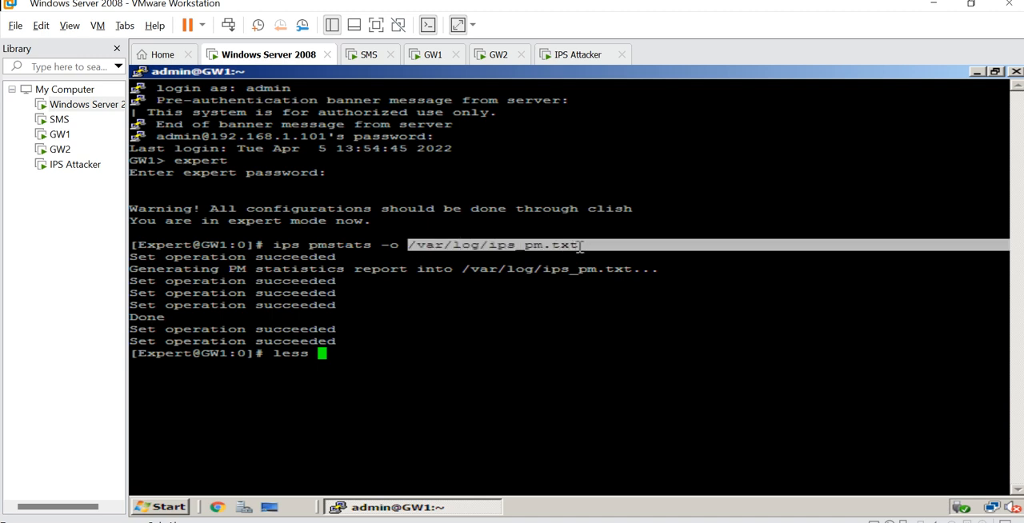
pyautogui.click(561, 247)
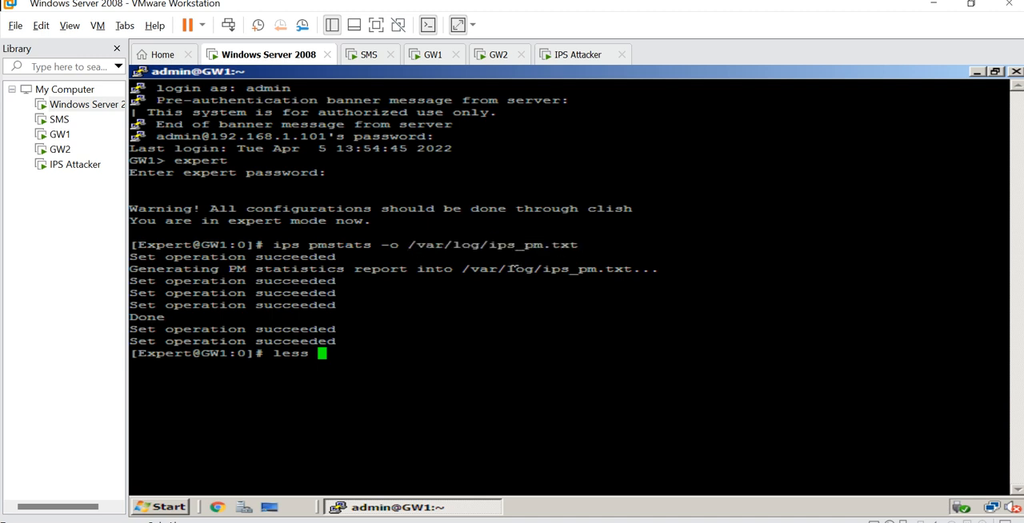
pyautogui.write('less')
pyautogui.rightClick(364, 346)
pyautogui.press('Return')
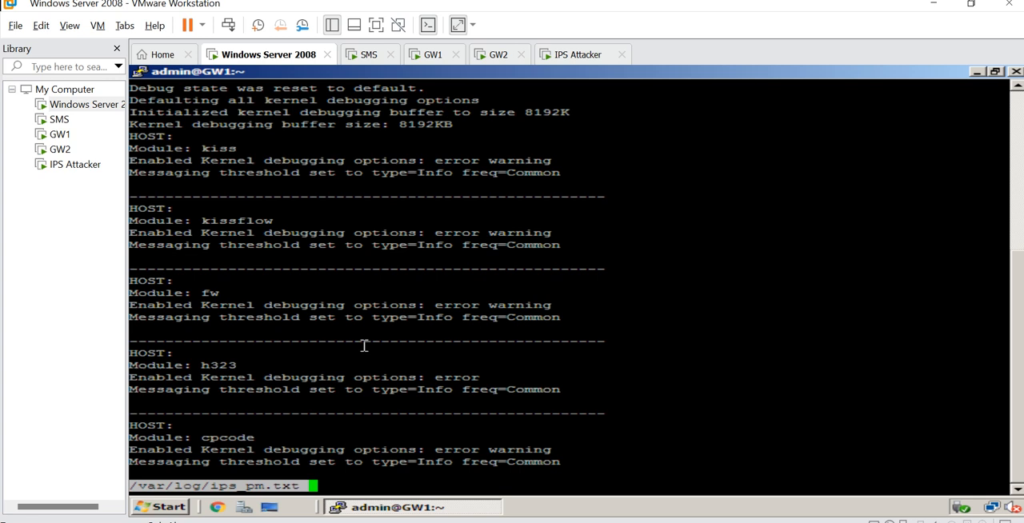
# - Page through the statistics report to its end, examining the debug modules and the TIER1 and TIER2 pattern matcher entries
pyautogui.press('space')
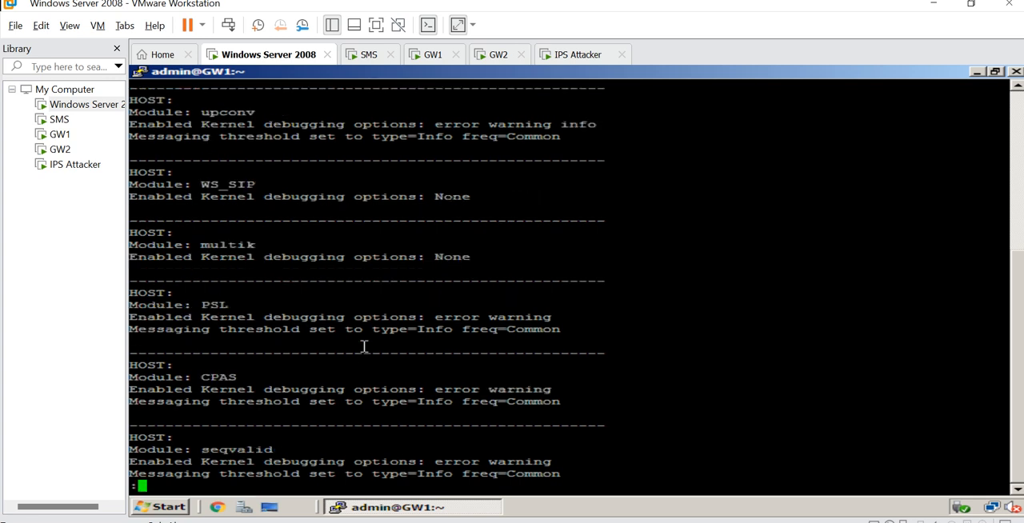
pyautogui.press('space')
pyautogui.press('space')
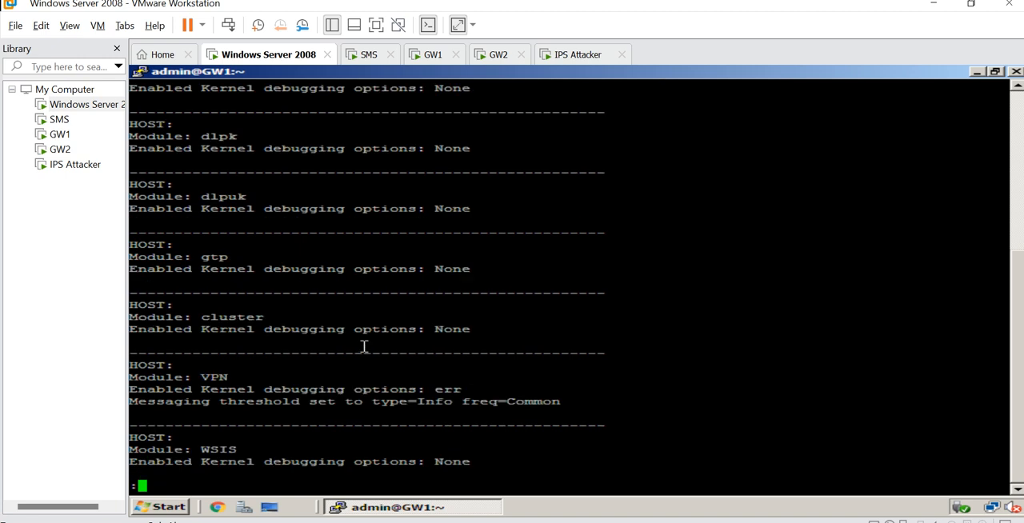
pyautogui.press('space')
pyautogui.press('space')
pyautogui.press('space')
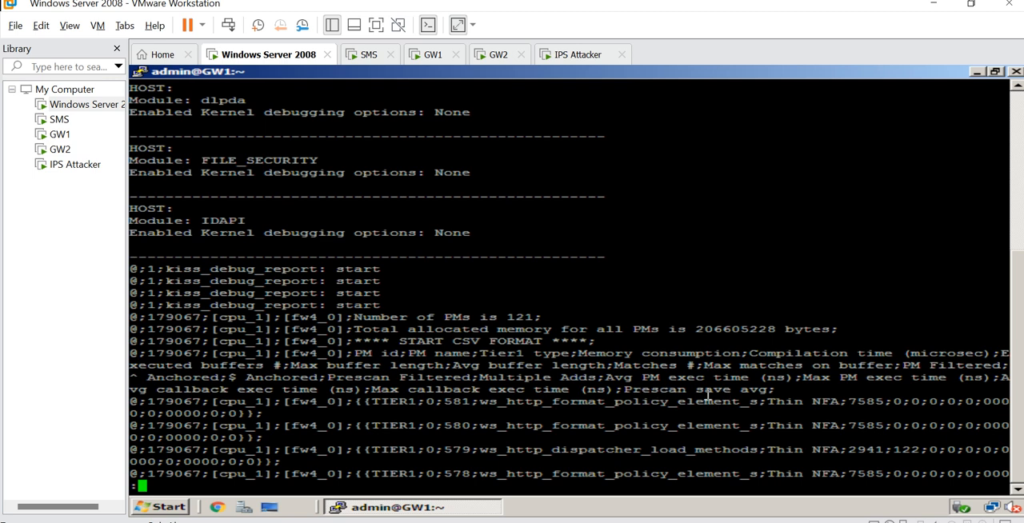
pyautogui.press('space')
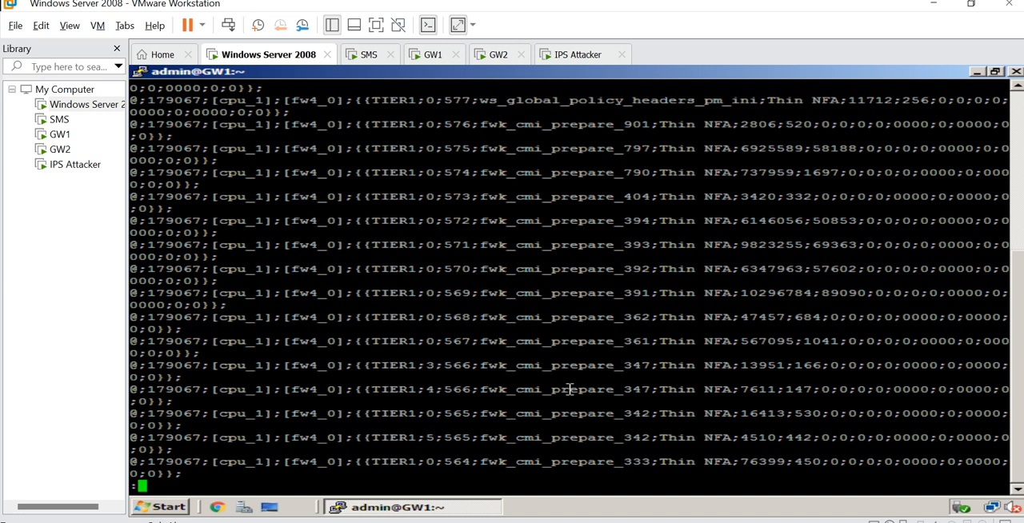
pyautogui.press('space')
pyautogui.press('space')
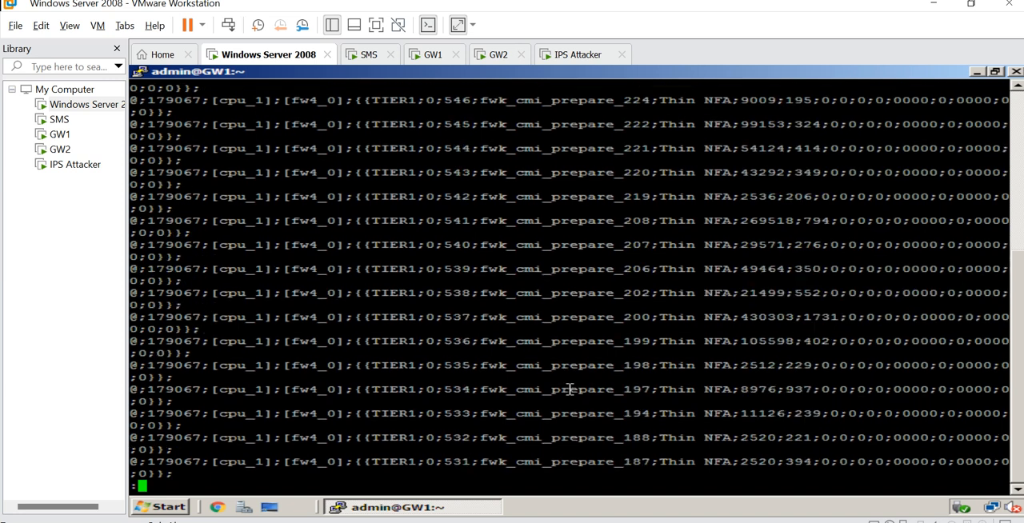
pyautogui.press('space')
pyautogui.press('space')
pyautogui.press('space')
pyautogui.press('space')
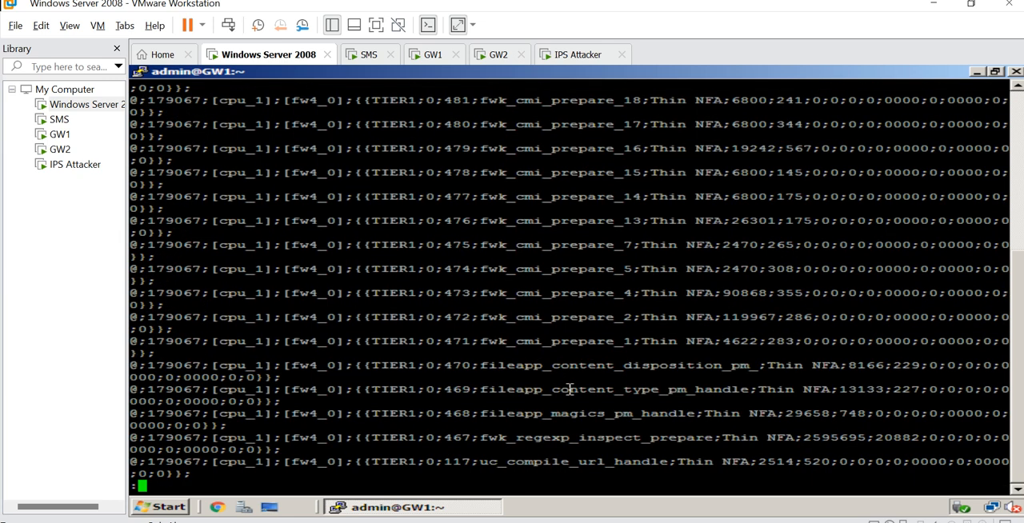
pyautogui.press('space')
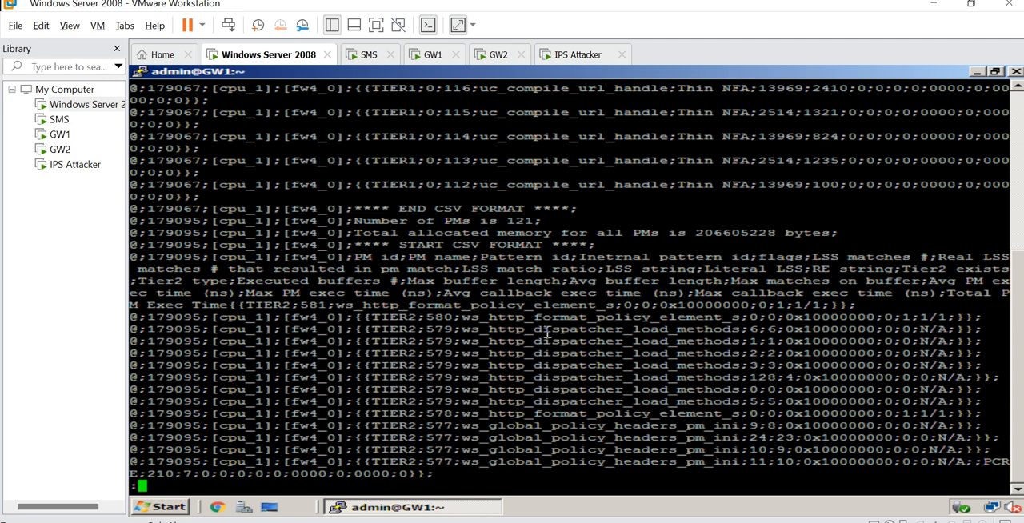
pyautogui.press('space')
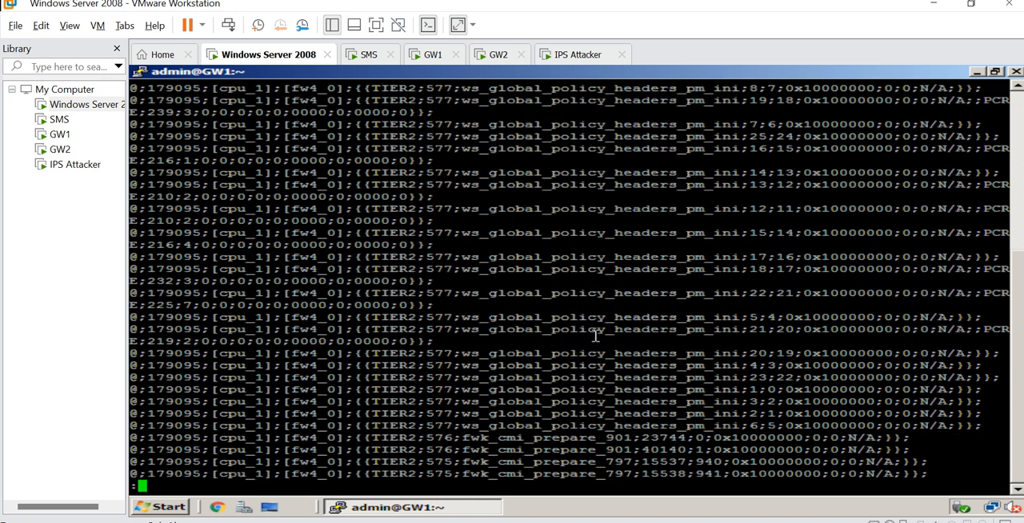
pyautogui.press('space')
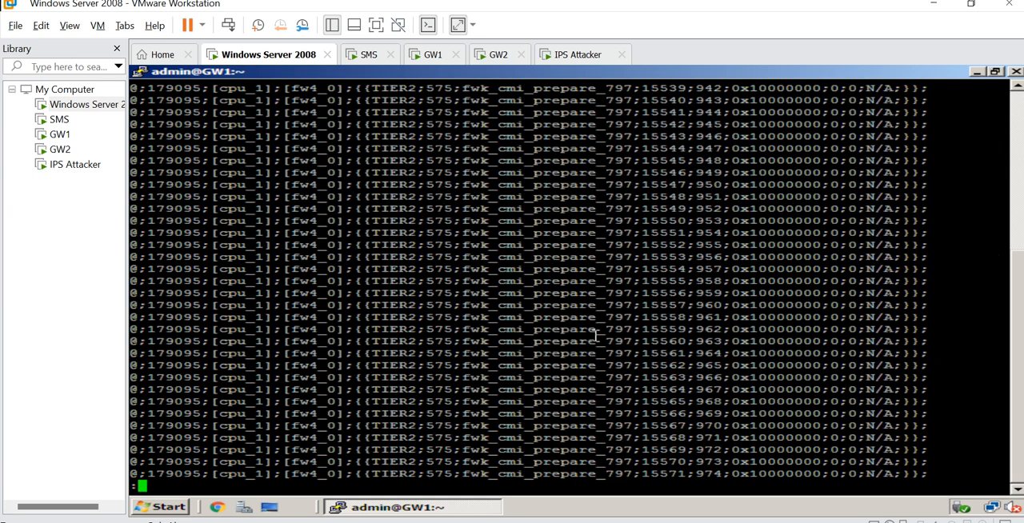
pyautogui.press('space')
pyautogui.press('space')
pyautogui.press('space')
pyautogui.press('space')
pyautogui.press('space')
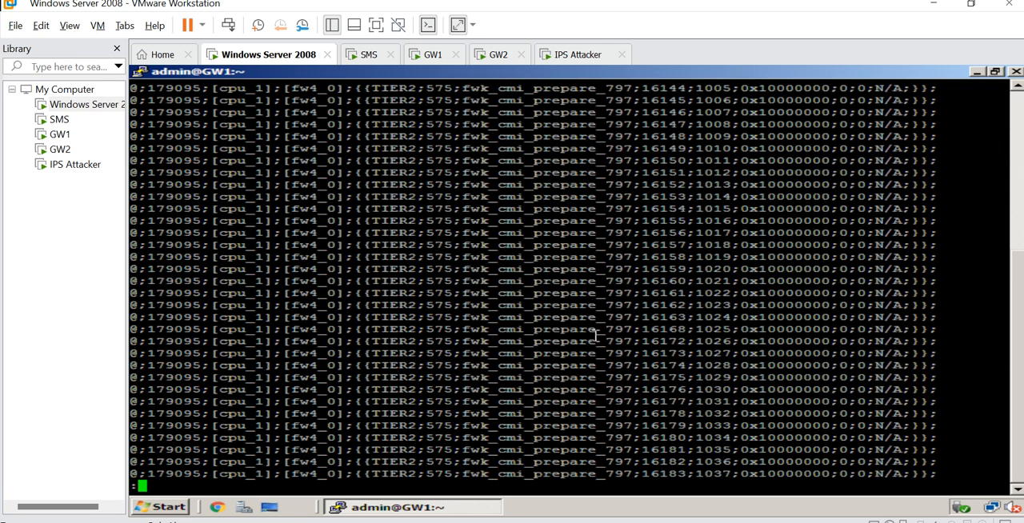
pyautogui.press('space')
pyautogui.press('space')
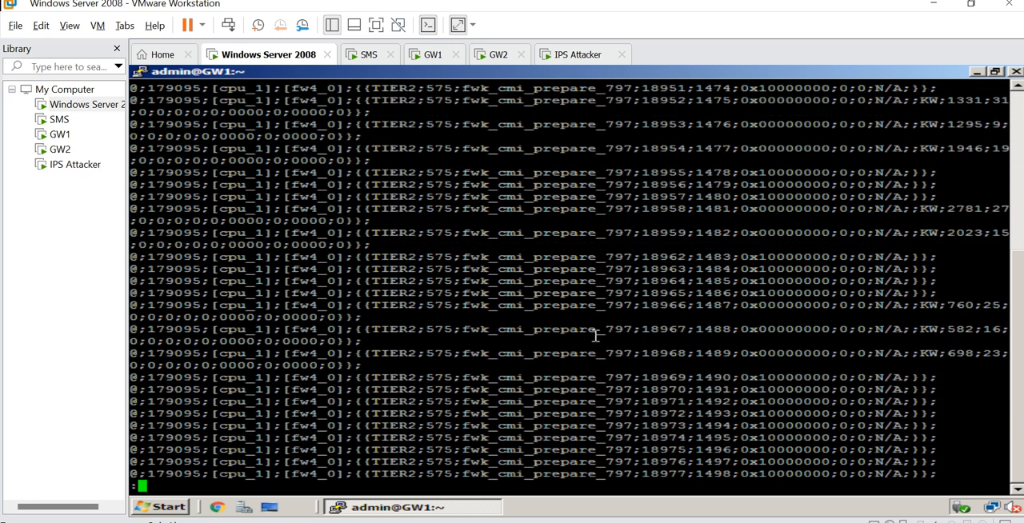
pyautogui.press('space')
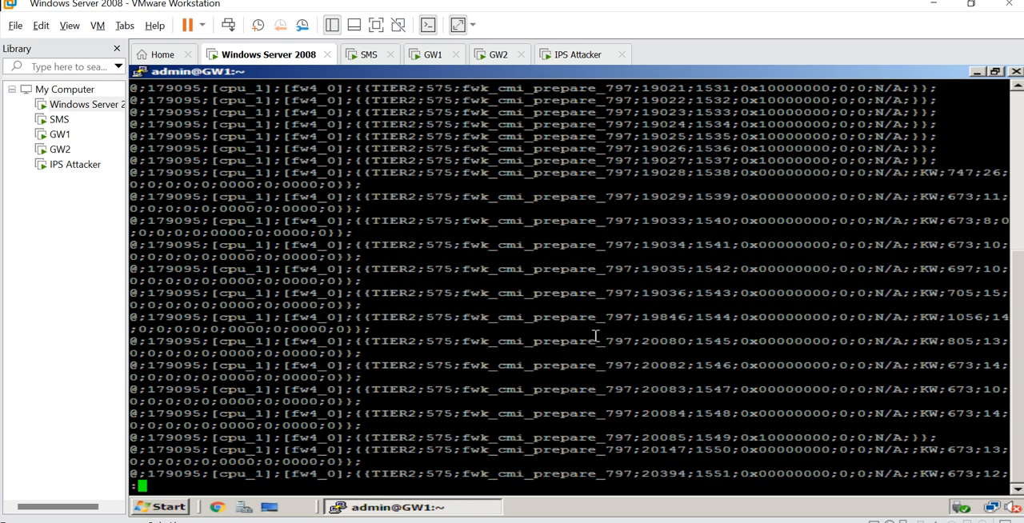
pyautogui.press('space')
pyautogui.press('space')
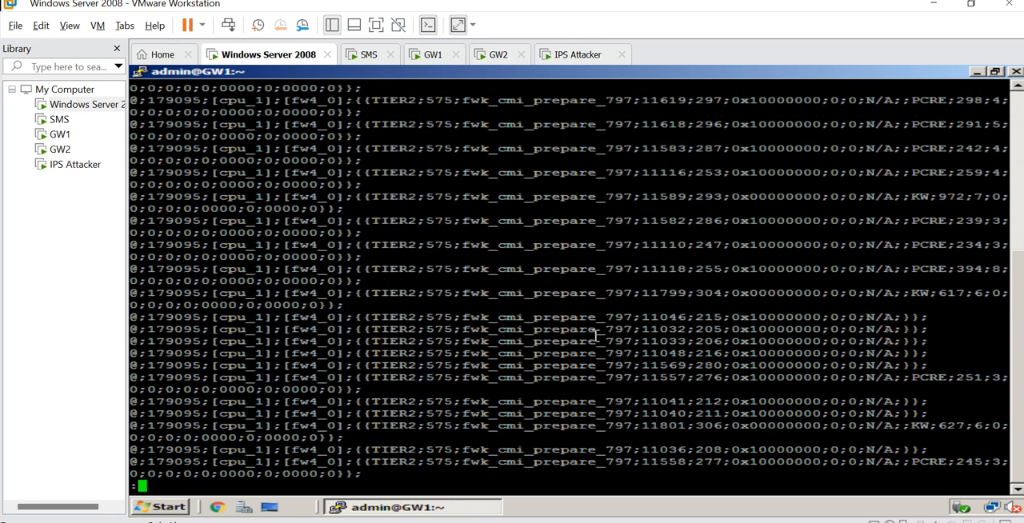
pyautogui.press('space')
pyautogui.press('space')
pyautogui.press('space')
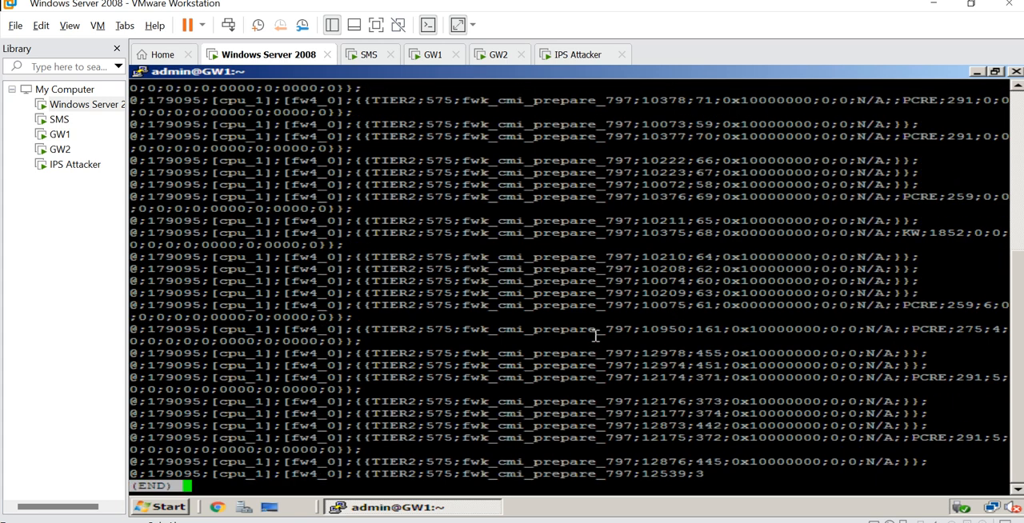
# - Close the report and clear the terminal
pyautogui.press('q')
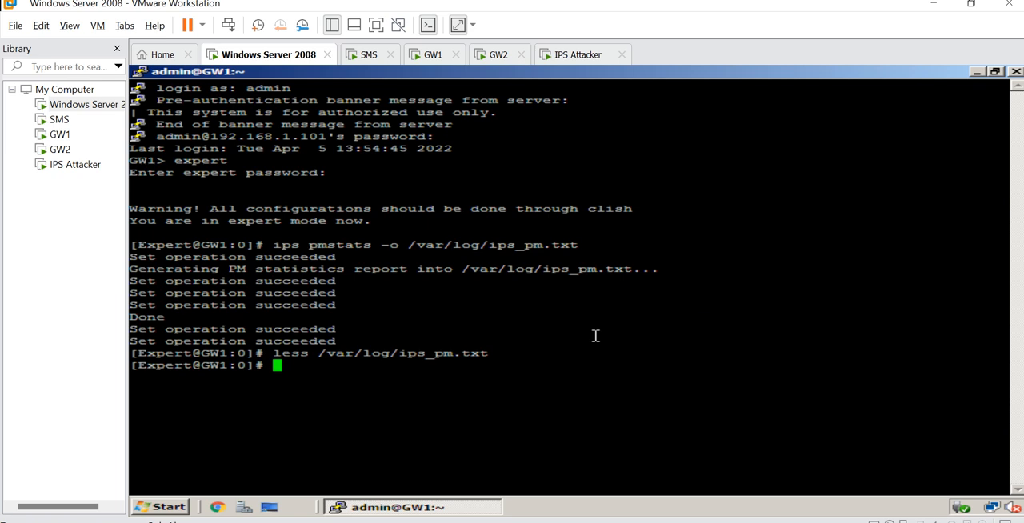
pyautogui.write('clear')
pyautogui.press('Return')
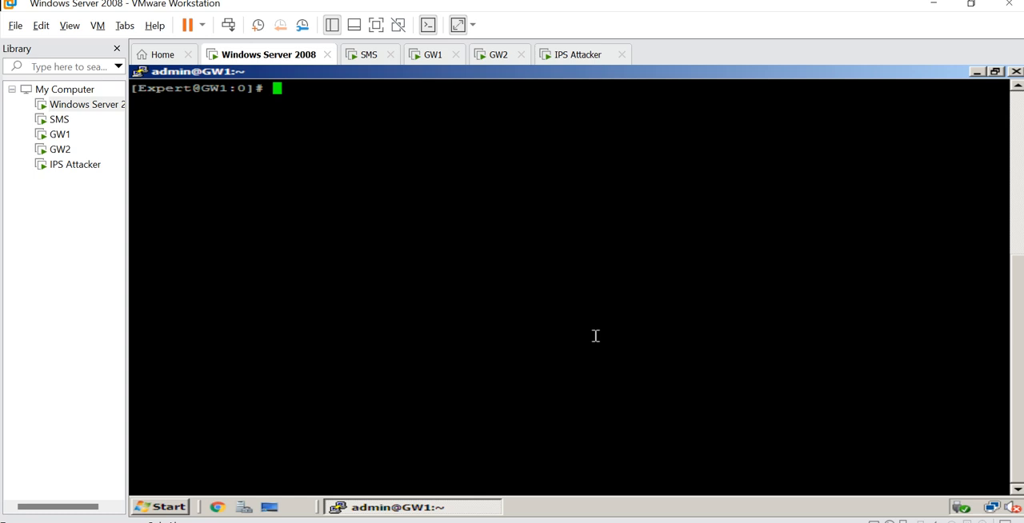
# - Switch to the IPS Attacker virtual machine, launch the IPS Demonstration Toolkit and choose option 0 to configure network settings
pyautogui.click(575, 64)
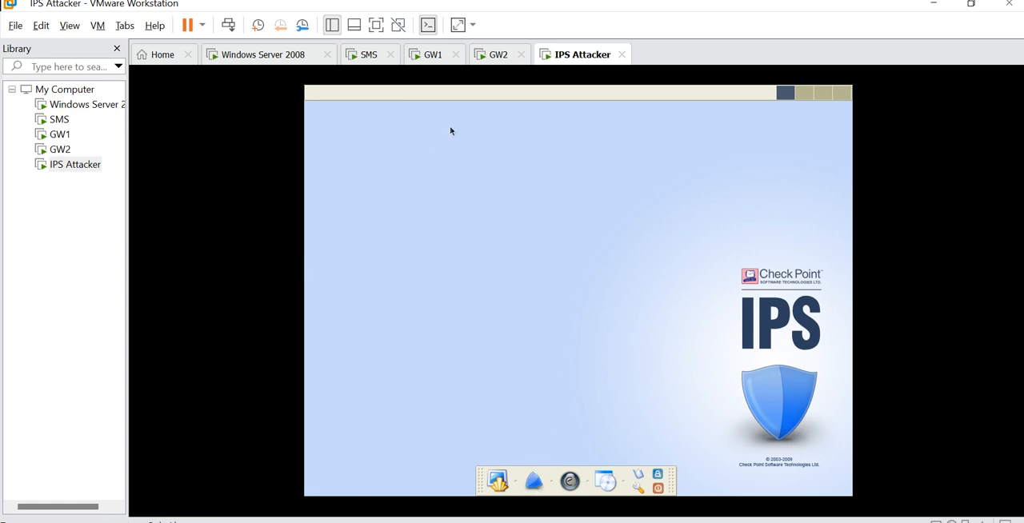
pyautogui.click(534, 480)
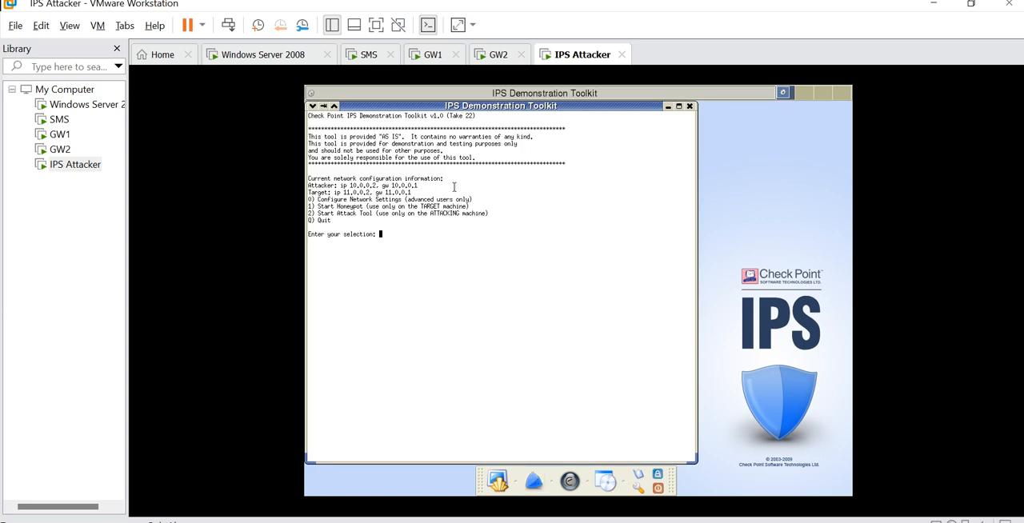
pyautogui.write('0')
pyautogui.press('Return')
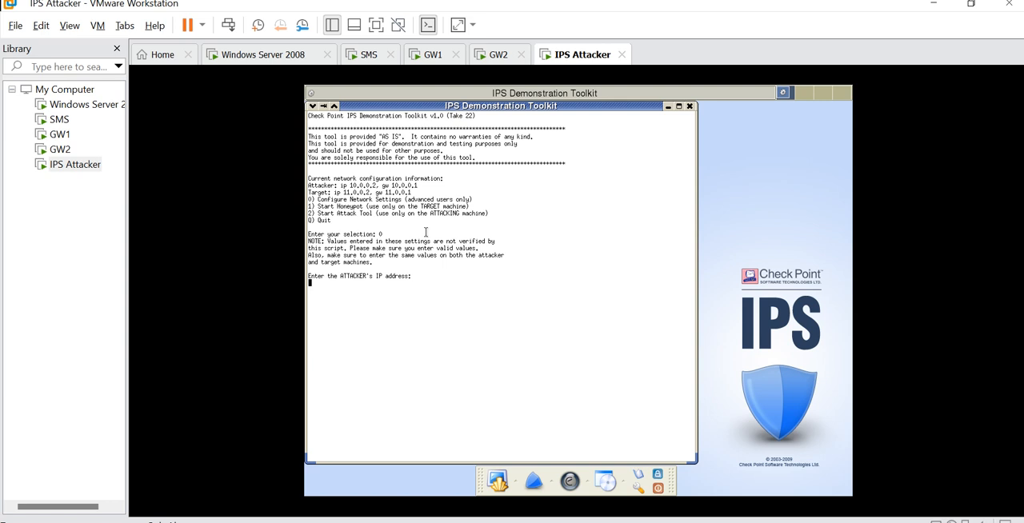
# - Set the attacker's IP address to 192.168.1.21 and leave its default gateway blank
pyautogui.write('192.168.1.21')
pyautogui.press('Return')
pyautogui.press('Return')
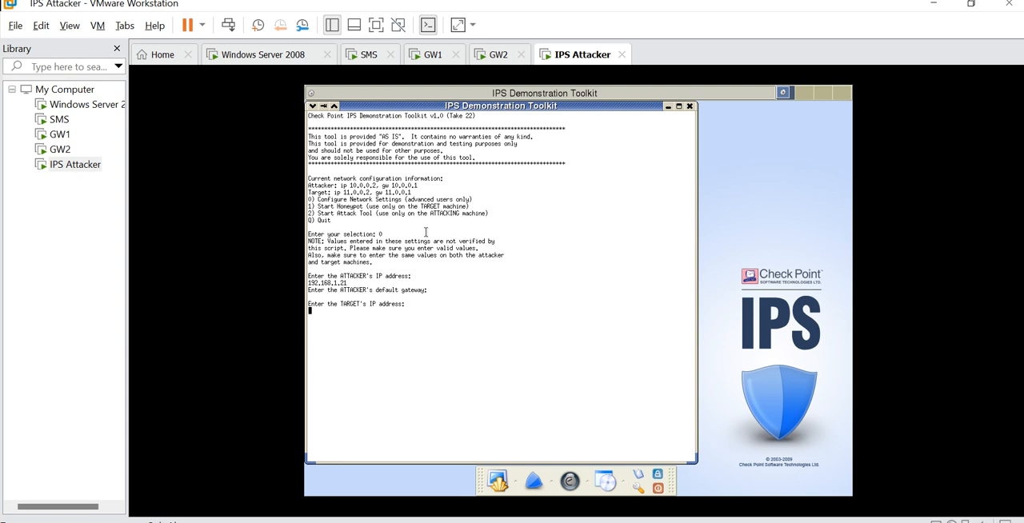
# - Enter 192.168.1.10 as the target's IP address
pyautogui.write('192.168.1.10')
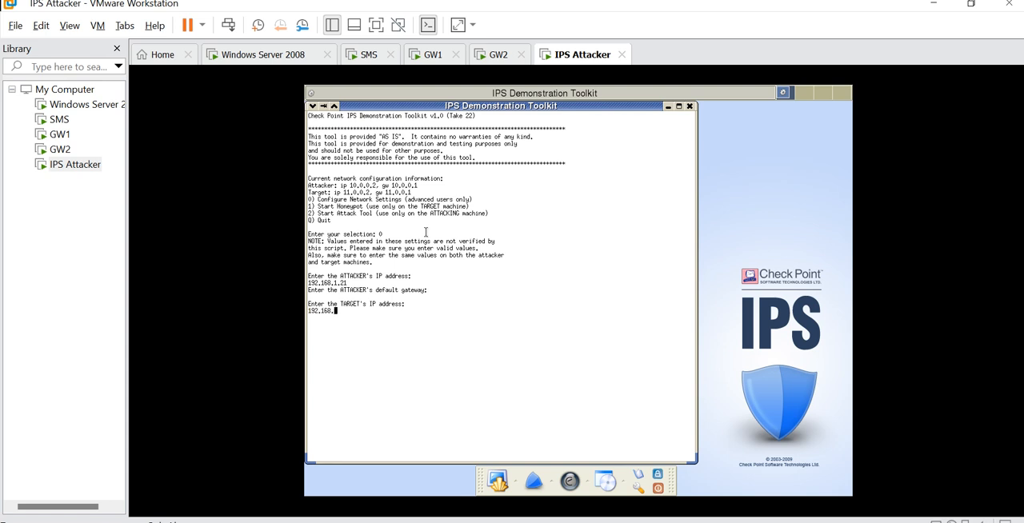
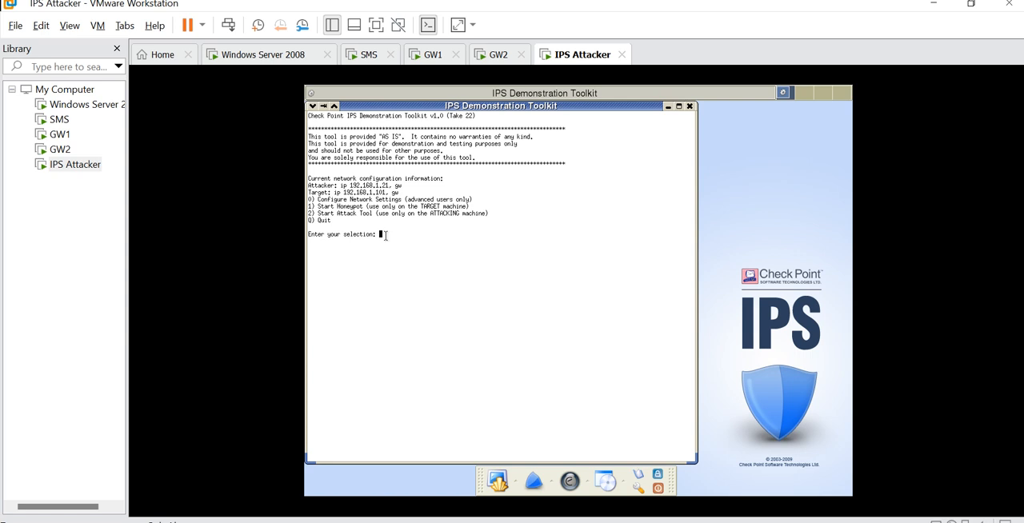
# - Start the honeypot in the IPS Demonstration Toolkit with option 1
pyautogui.write('1')
pyautogui.press('Return')
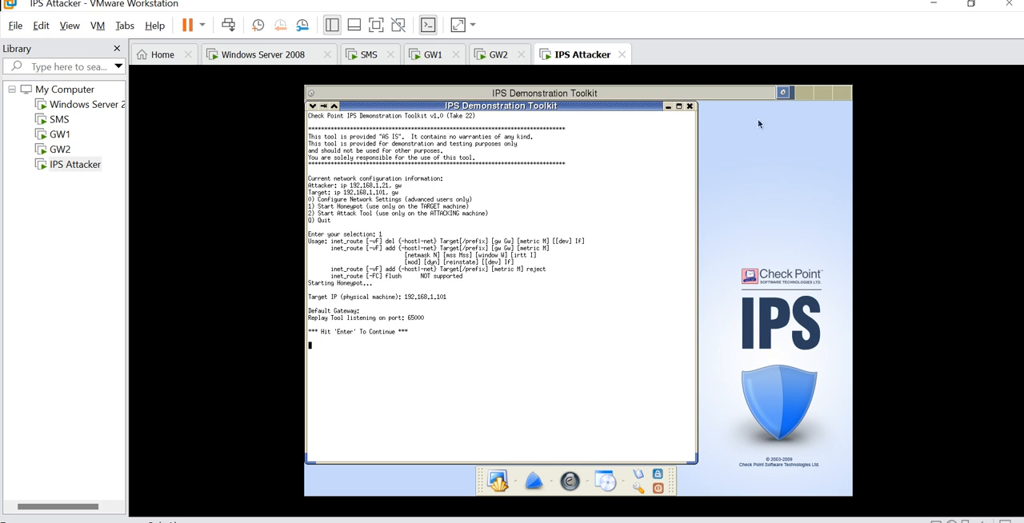
# - Switch to the Windows Server 2008 virtual machine and try to restart its inactive PuTTY session to GW1
pyautogui.click(279, 59)
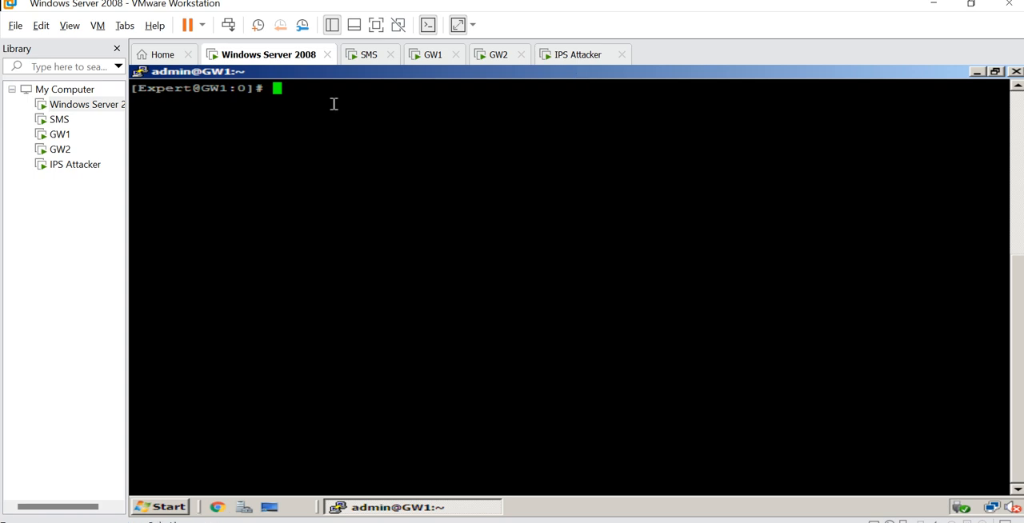
pyautogui.press('Return')
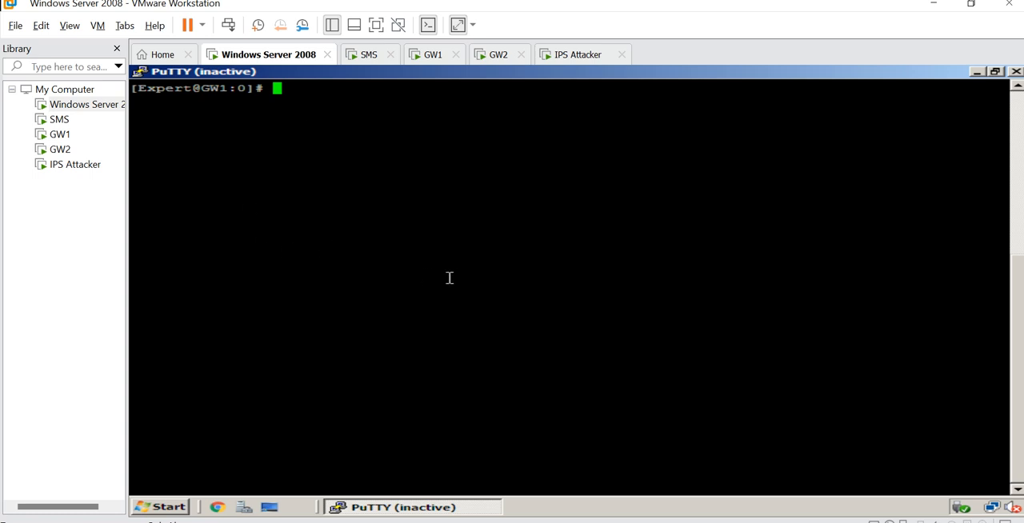
pyautogui.doubleClick(534, 275)
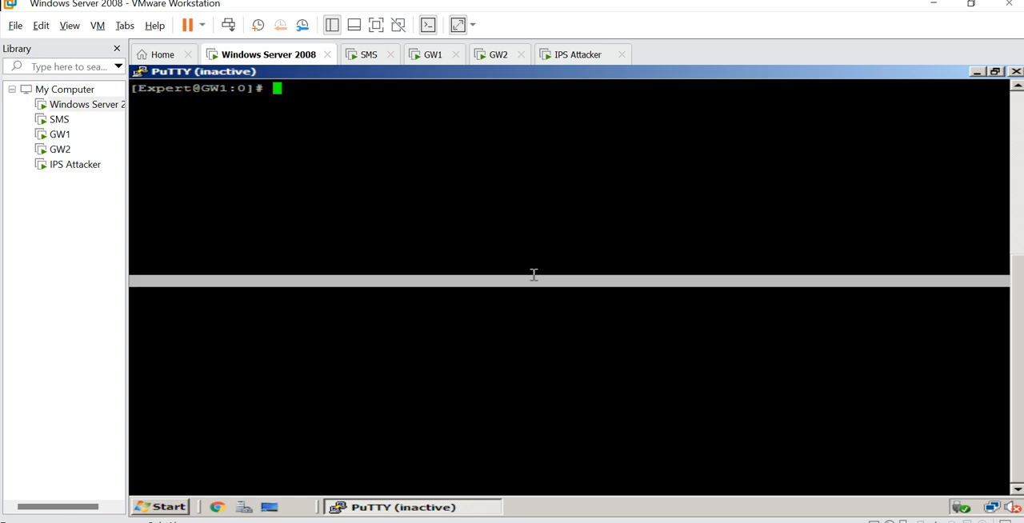
pyautogui.click(379, 180)
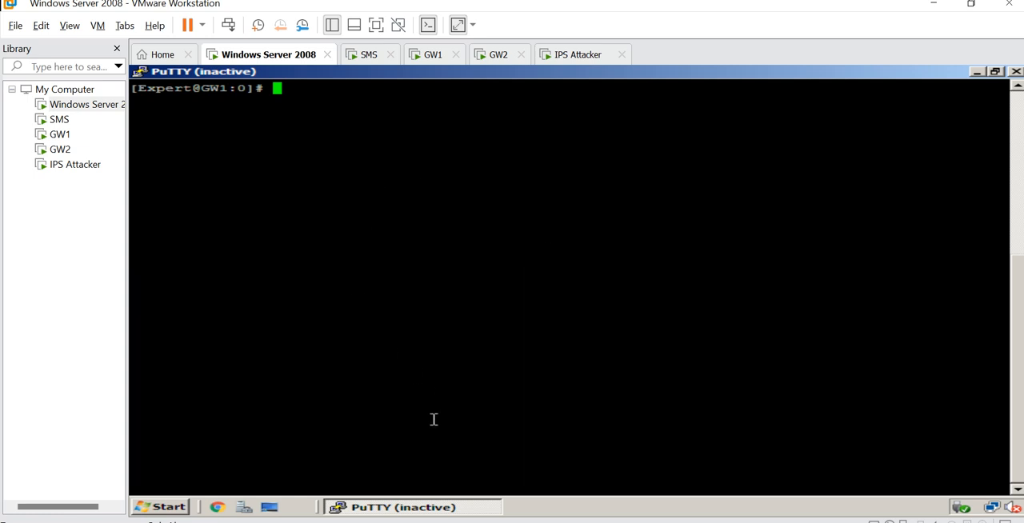
pyautogui.rightClick(325, 77)
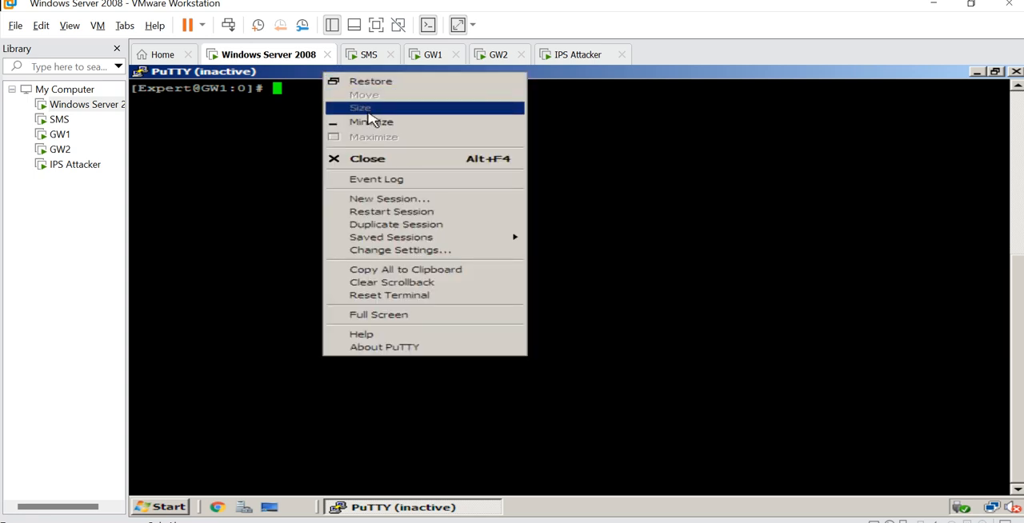
pyautogui.click(382, 213)
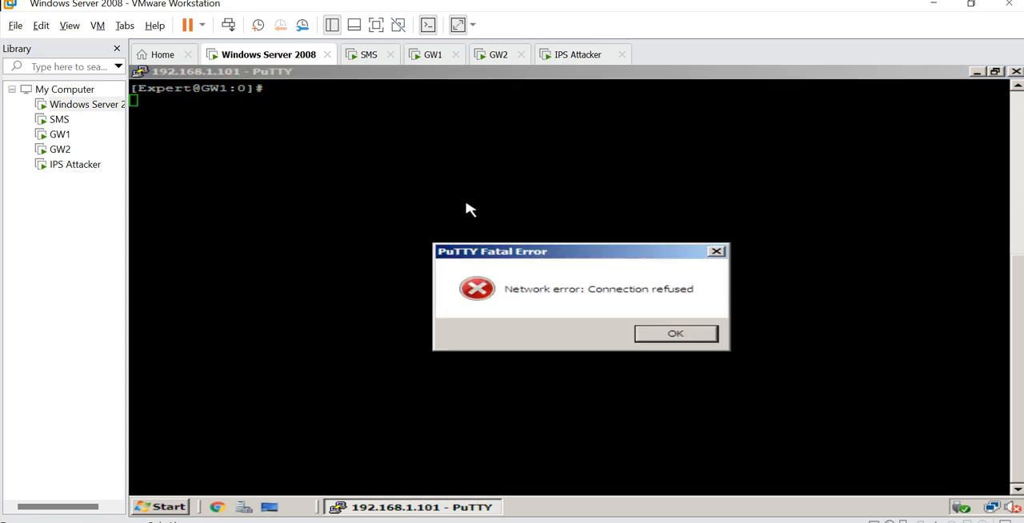
pyautogui.click(664, 333)
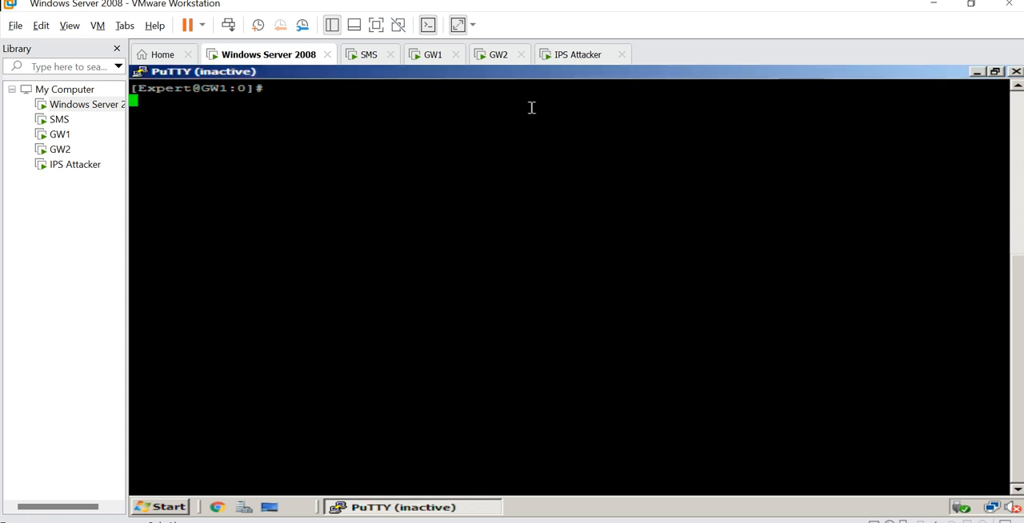
# - Try to open a new PuTTY SSH session to 192.168.1.101 on port 22
pyautogui.rightClick(303, 78)
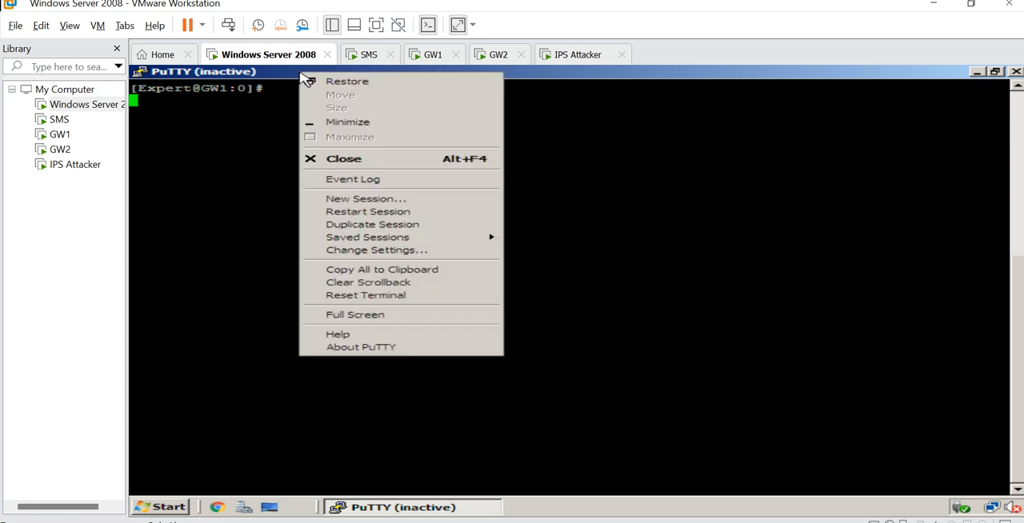
pyautogui.click(347, 197)
pyautogui.write('192')
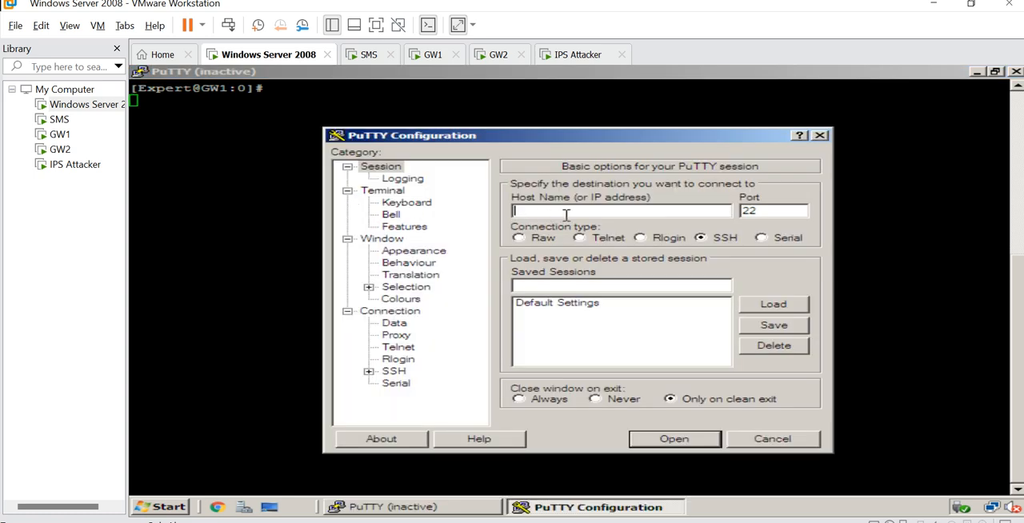
pyautogui.write('.168.1.101')
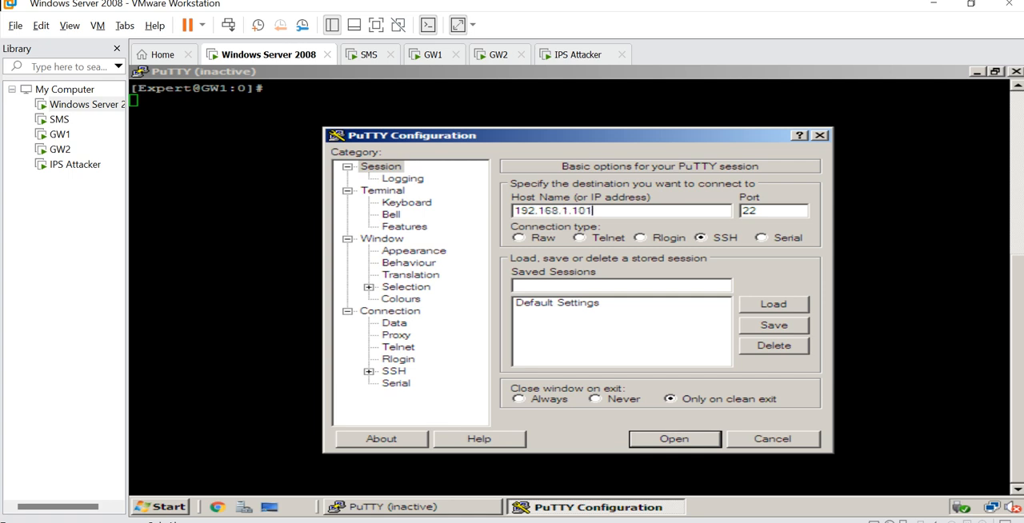
pyautogui.press('Return')
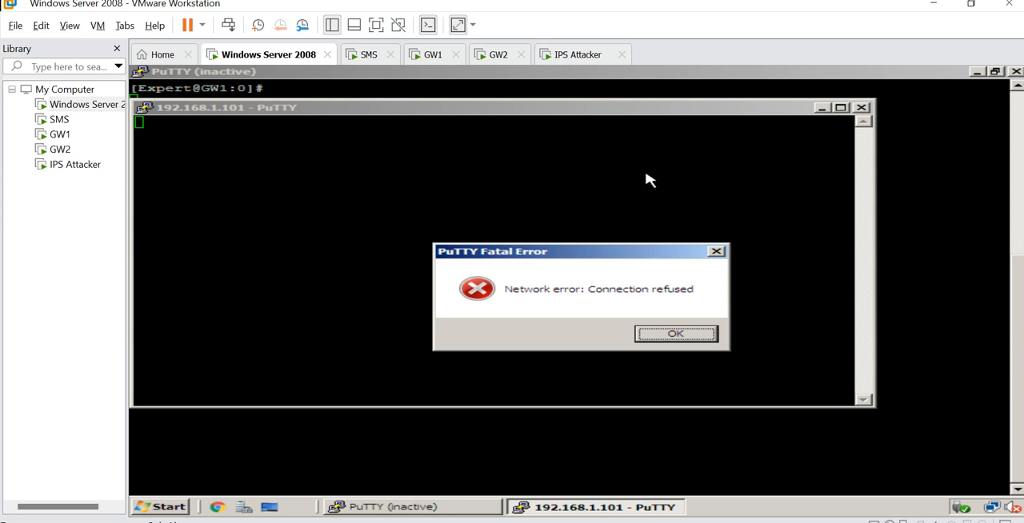
pyautogui.click(693, 334)
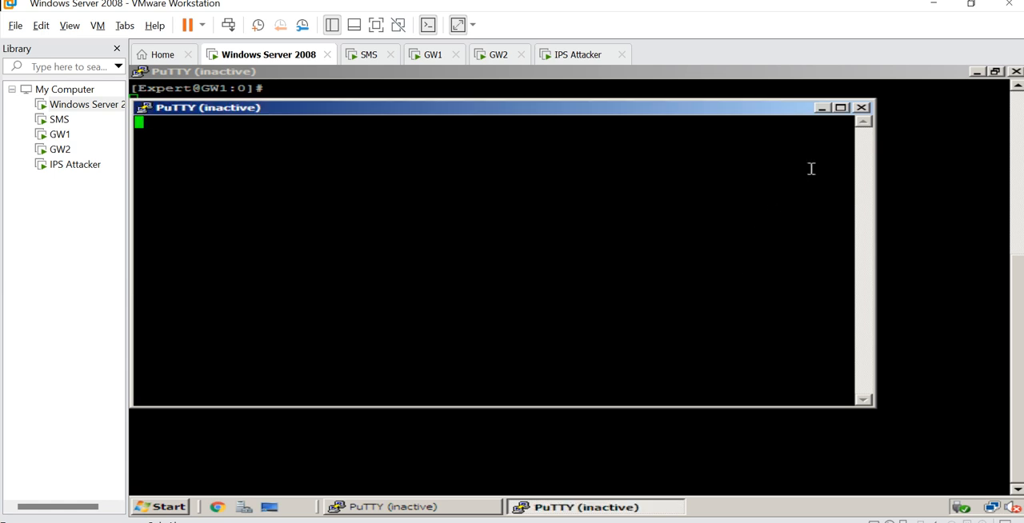
# - Close both inactive PuTTY windows on Windows Server 2008
pyautogui.click(862, 107)
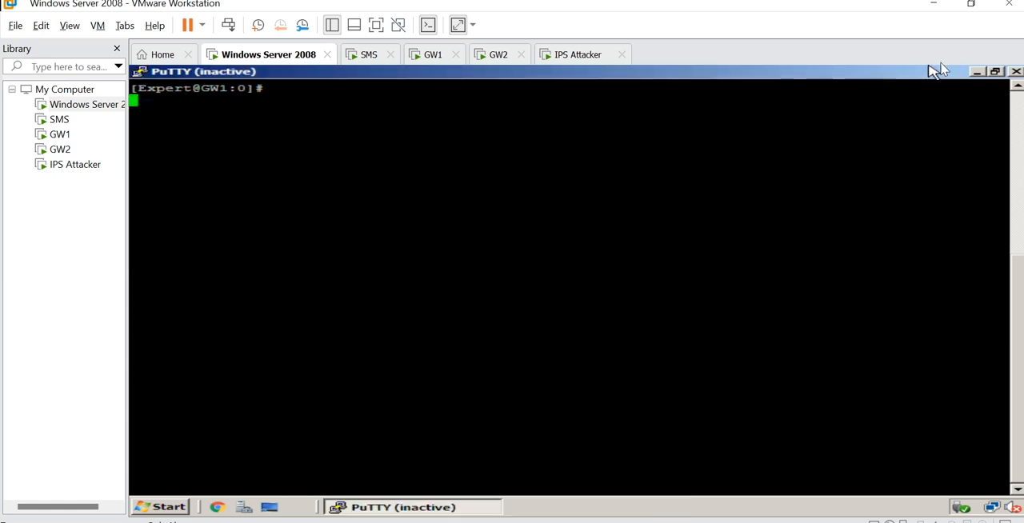
pyautogui.click(1015, 71)
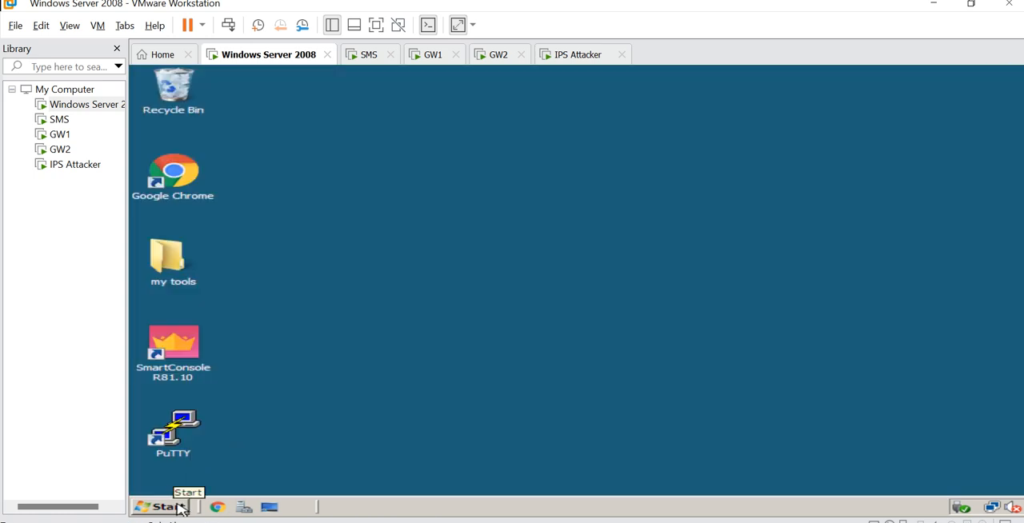
pyautogui.click(743, 522)
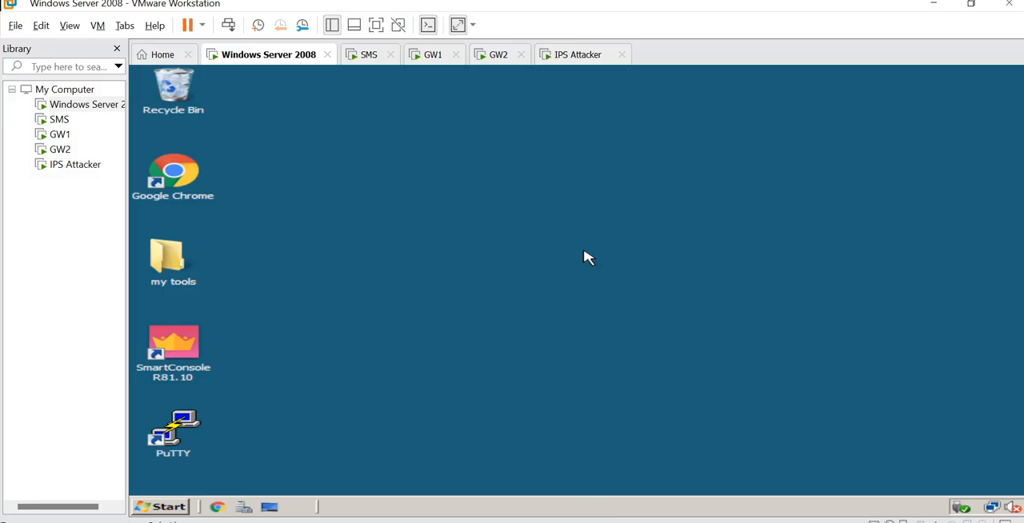
# - Switch to the GW1 virtual machine's console and log in as admin with the account password
pyautogui.click(586, 59)
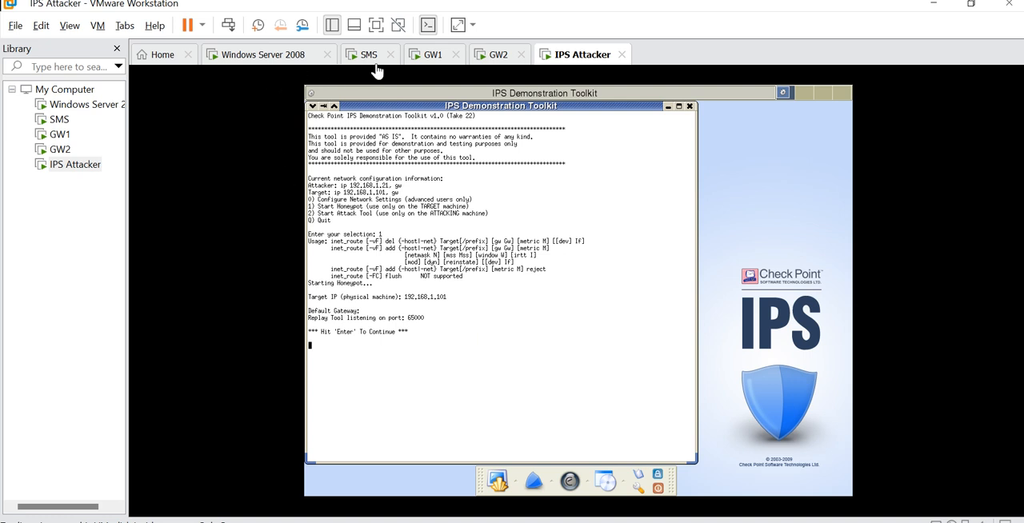
pyautogui.click(443, 62)
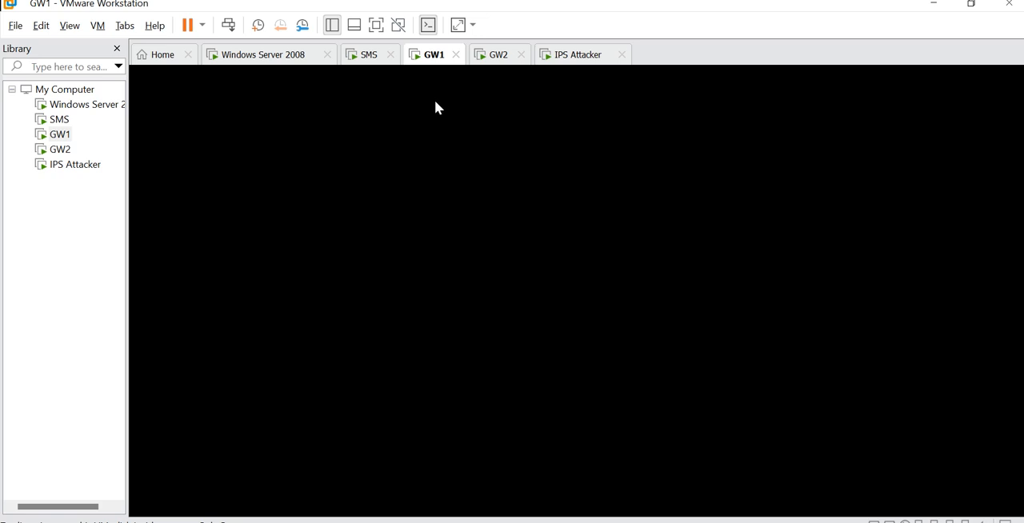
pyautogui.click(416, 146)
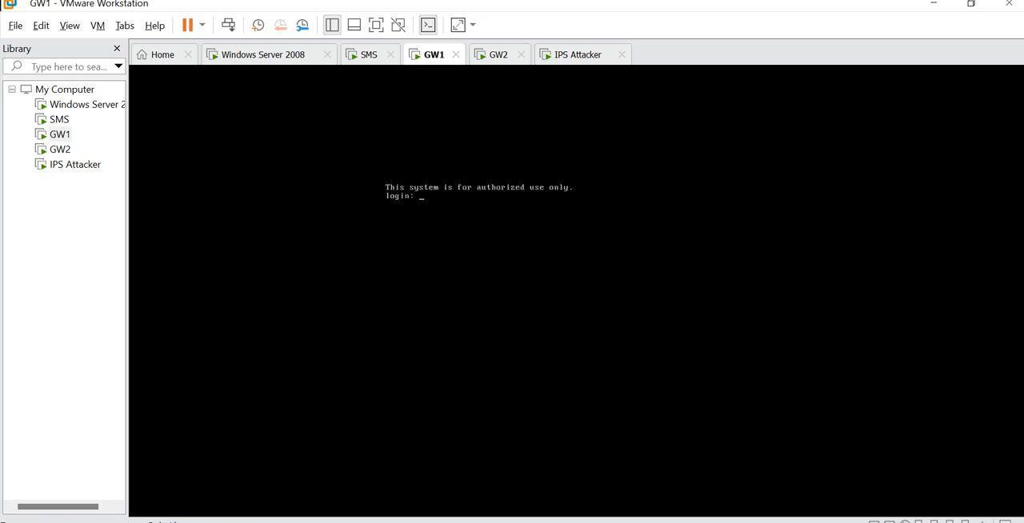
pyautogui.write('admin')
pyautogui.press('Return')
pyautogui.write('dm')
pyautogui.press('BackSpace')
pyautogui.press('BackSpace')
pyautogui.write('dmin')
pyautogui.press('Return')
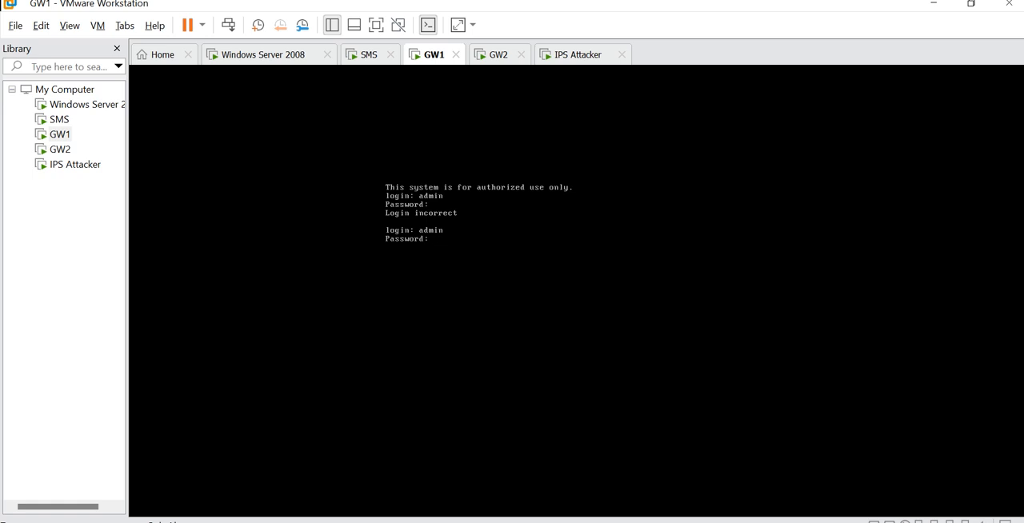
pyautogui.press('Return')
# - Enter expert mode on GW1 with the expert password and clear the console
pyautogui.write('expert')
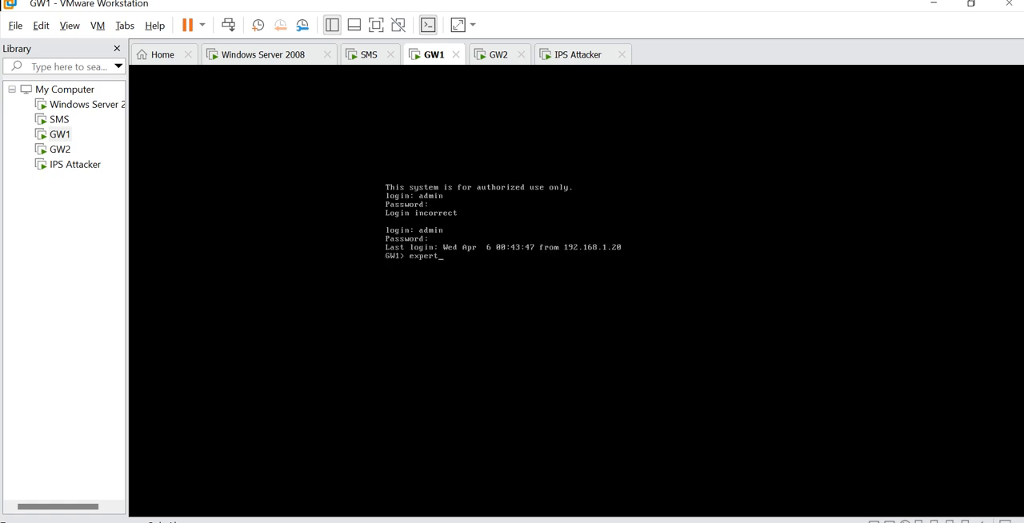
pyautogui.press('Return')
pyautogui.press('Return')
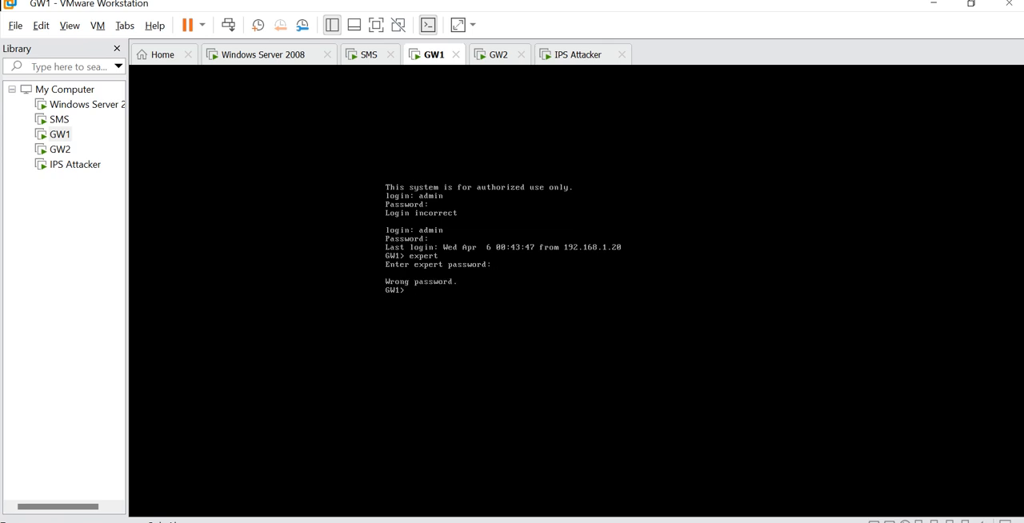
pyautogui.write('expert')
pyautogui.press('Return')
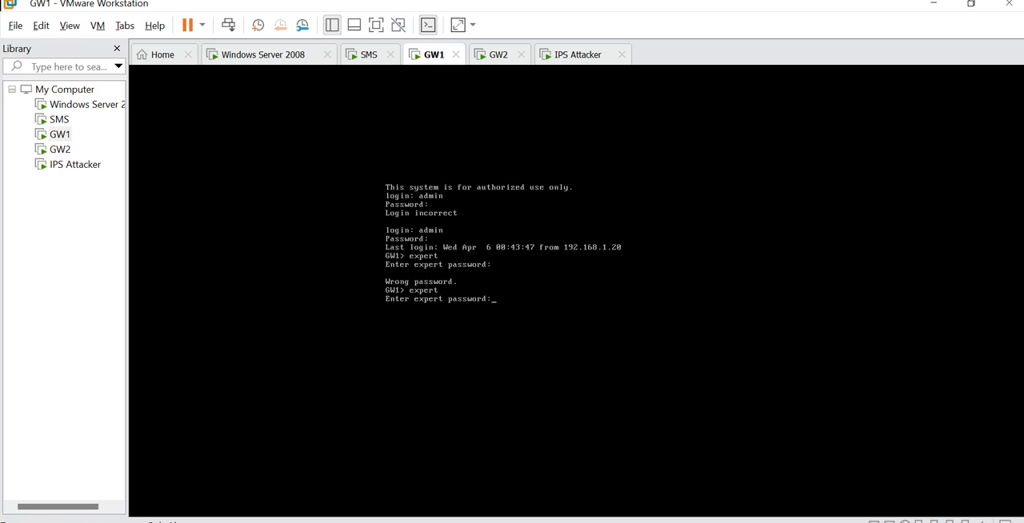
pyautogui.press('Return')
pyautogui.write('clear')
pyautogui.press('Return')
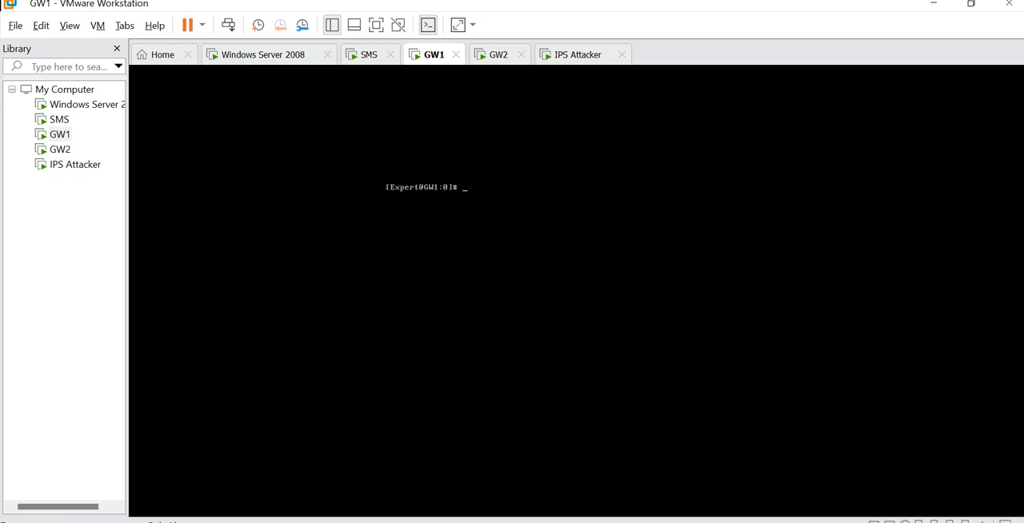
# - Reset all kernel debugging options to default on GW1 with fw ctl debug 0
pyautogui.write('fw ctl debug 0')
pyautogui.press('Return')
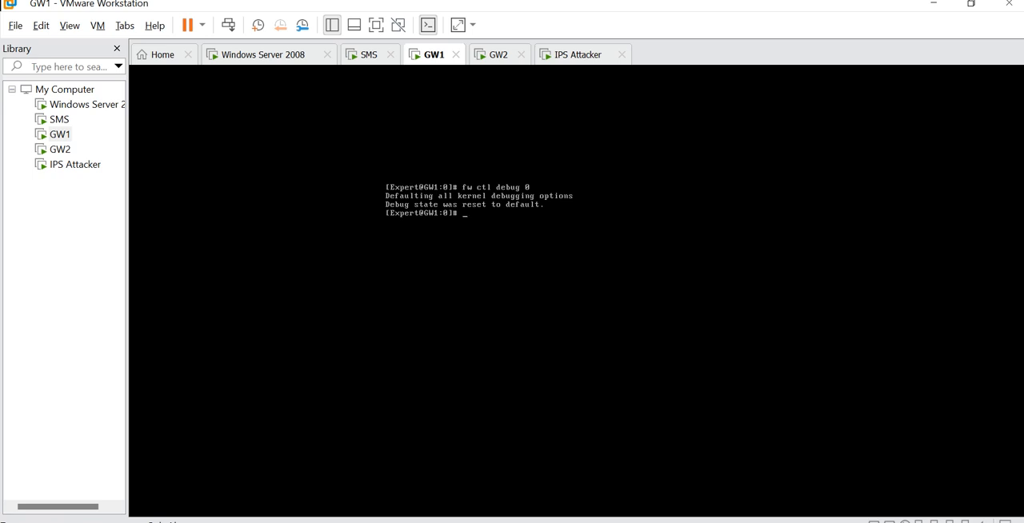
# - Set the kernel debug buffer size with fw ctl debug -buf 32768
pyautogui.write('fw ctl debug -buf 32768')
pyautogui.press('Return')
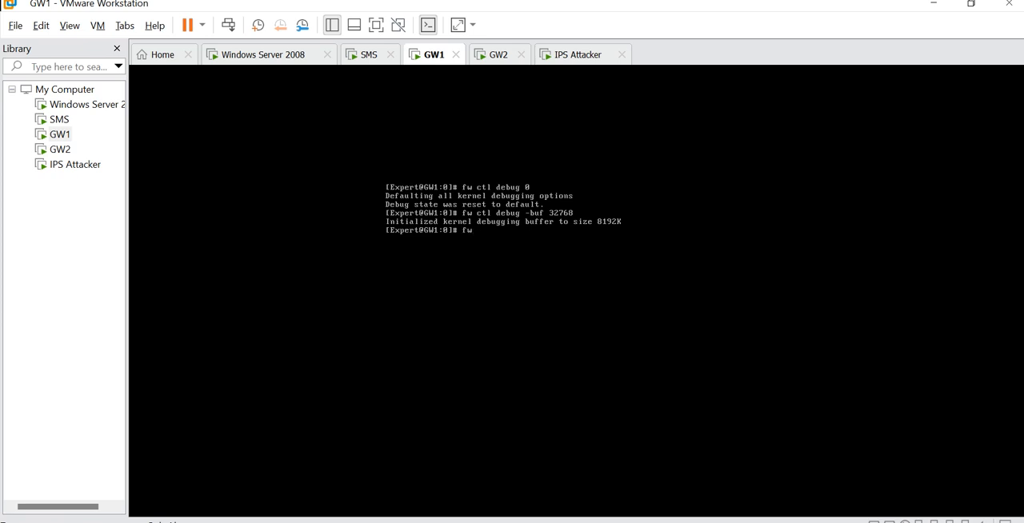
# - Enable the fw module's debug flags with fw ctl debug -m fw + cmi machine aspii spii tcpstr advp
pyautogui.write('ctl debug -m fw + cmi machine aspii spii')
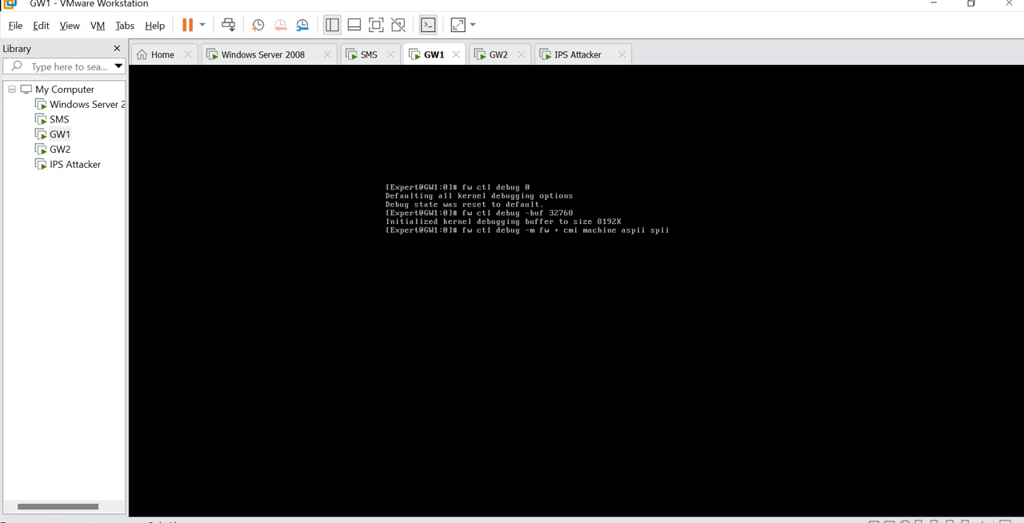
pyautogui.write('tcpstr advp')
pyautogui.press('Return')
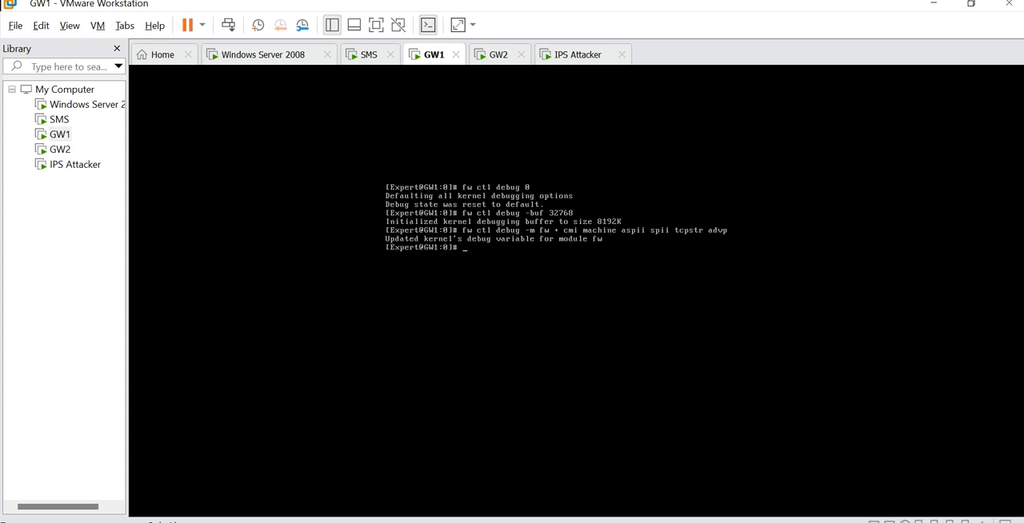
# - Enable the kiss module's pattern matcher debug flags with fw ctl debug -m kiss + pm kw
pyautogui.write('fw clt debug -m kiss + pm kw')
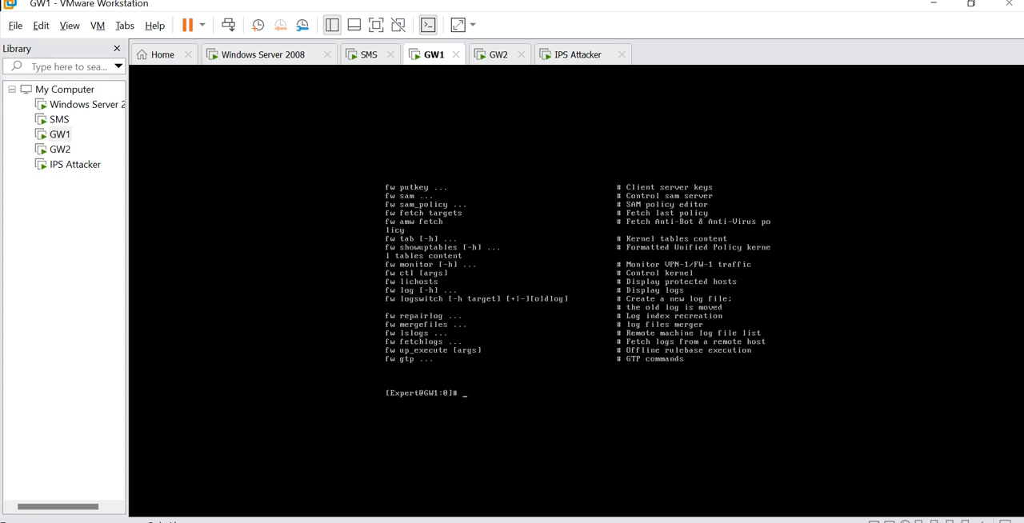
pyautogui.press('Up')
pyautogui.press('BackSpace')
pyautogui.press('BackSpace')
pyautogui.write('tl debug -m kiss + pm kw')
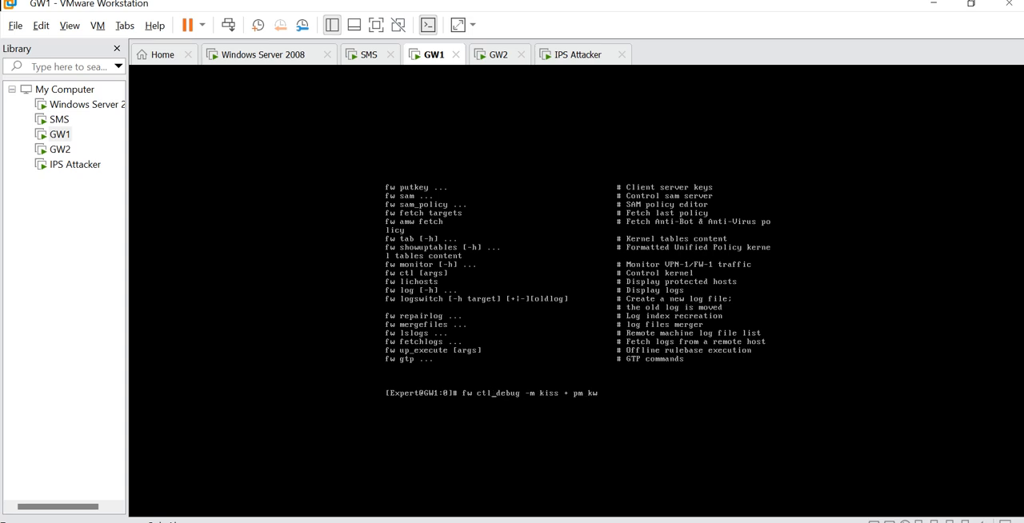
pyautogui.press('Return')
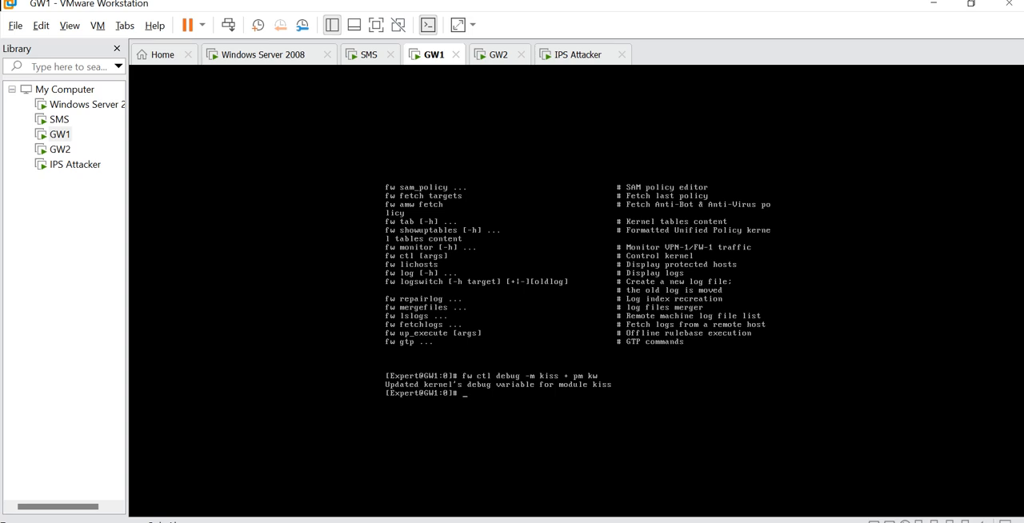
# - Turn on the CMI buffer dump with fw ctl set int cmi_dump_buffer 1
pyautogui.write('fw ctl set int cmi_dump_buffer 1')
pyautogui.press('Return')
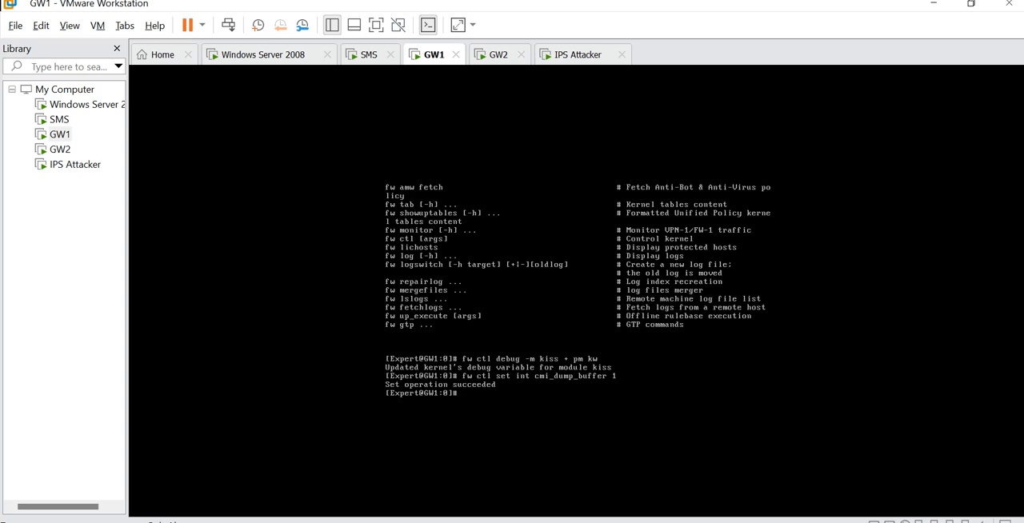
# - Start capturing the kernel debug output to a file with fw ctl kdebug -T -f > ips_attack
pyautogui.write('fw ctl kdebug -T')
pyautogui.write('-f >')
pyautogui.write('ips_attcke')
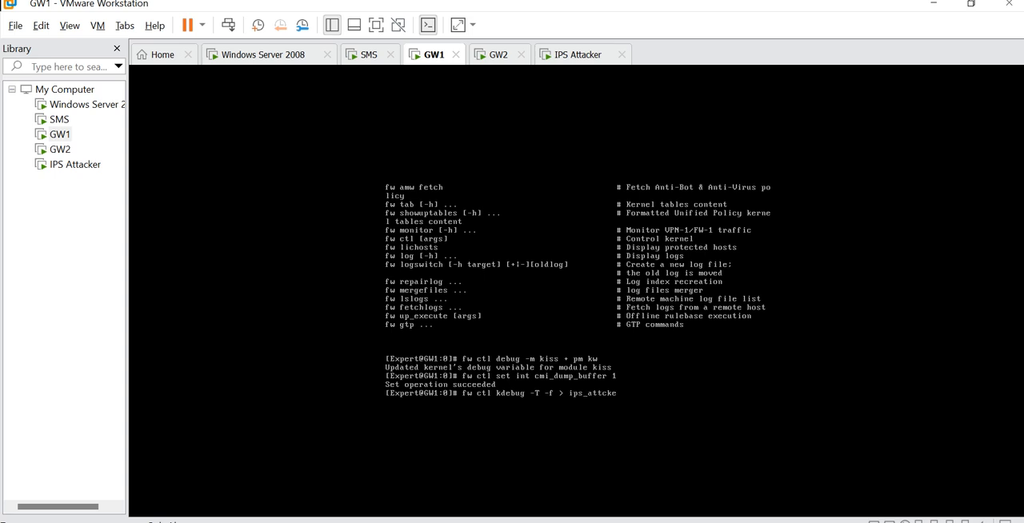
pyautogui.press('BackSpace')
pyautogui.press('BackSpace')
pyautogui.write('ck')
pyautogui.press('Return')
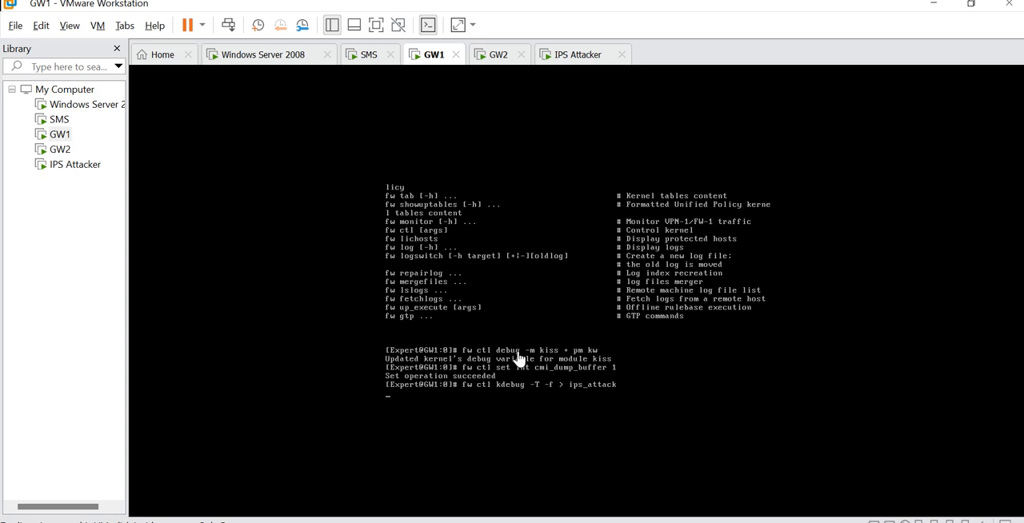
# - Switch to the IPS Attacker virtual machine, restart the honeypot with option 1 and return to the toolkit's menu
pyautogui.click(574, 60)
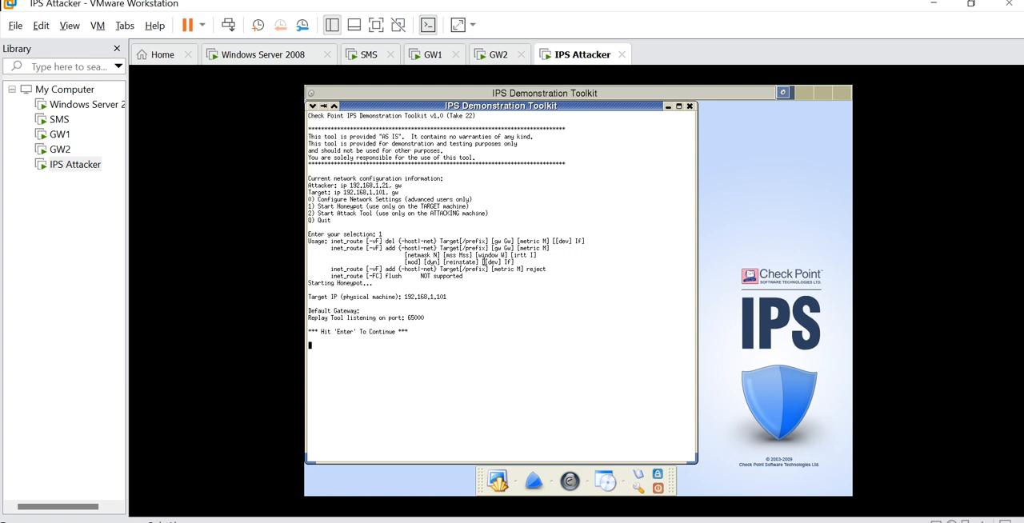
pyautogui.press('Return')
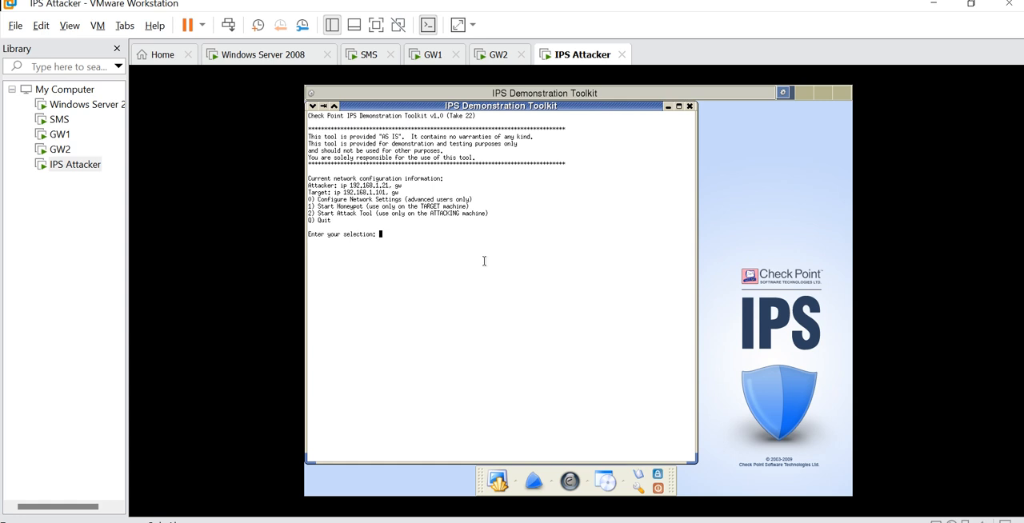
pyautogui.write('1')
pyautogui.press('Return')
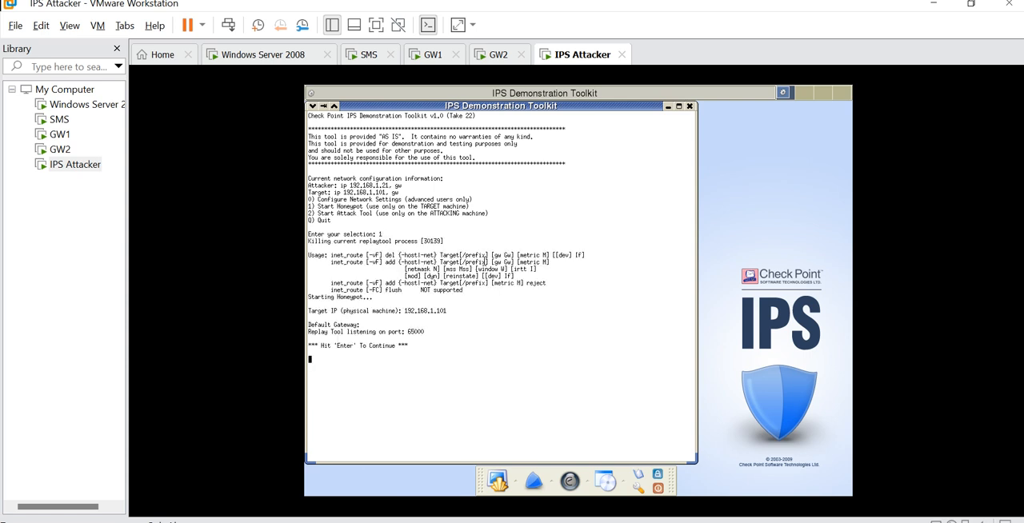
pyautogui.press('Return')
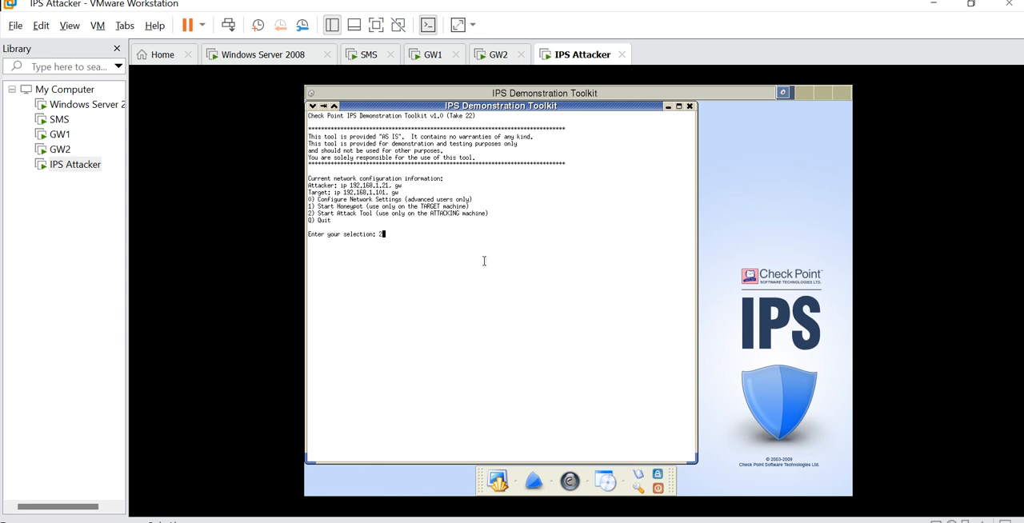
# - Replace the pending selection 2 with option 1 to start the honeypot once more from the IPS Demonstration Toolkit's menu
pyautogui.write('2')
pyautogui.press('BackSpace')
pyautogui.write('1')
pyautogui.press('Return')
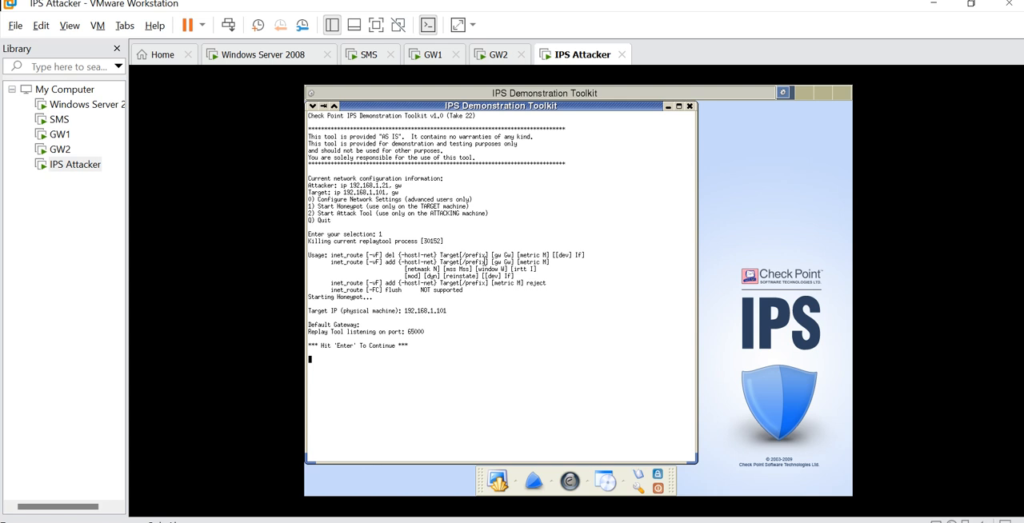
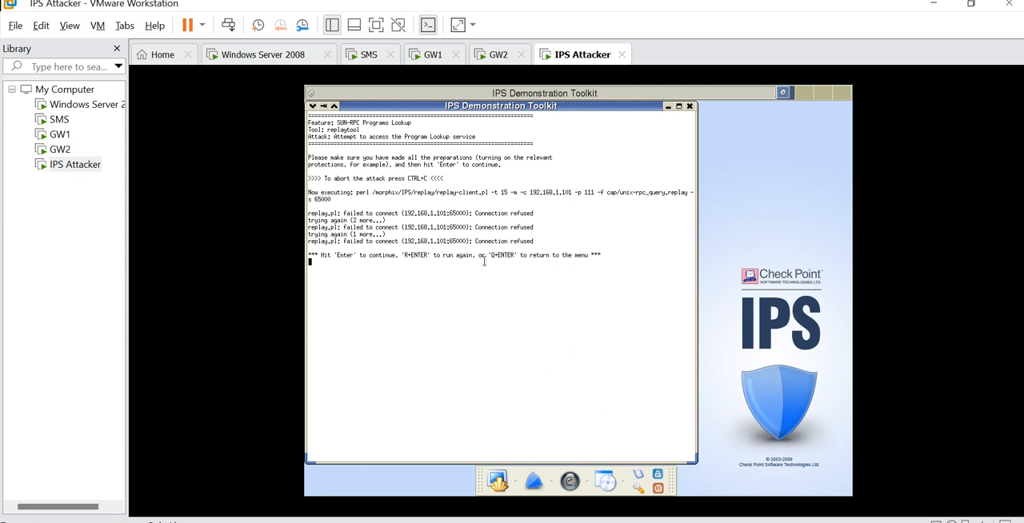
# - Reset the kernel debugging options on GW1 with "fw ctl debug 0" and clear the terminal
pyautogui.click(435, 55)
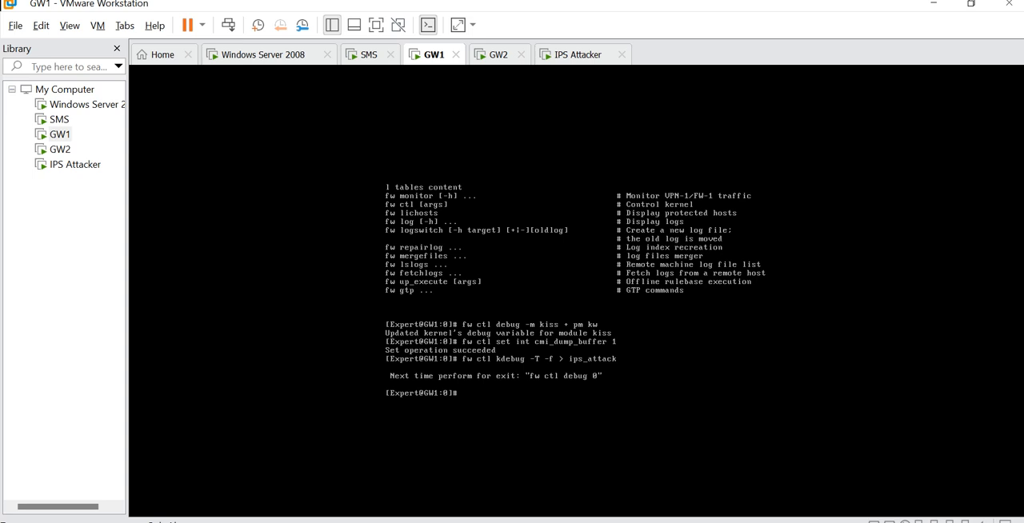
pyautogui.write('fw ctl debug 0')
pyautogui.press('Return')
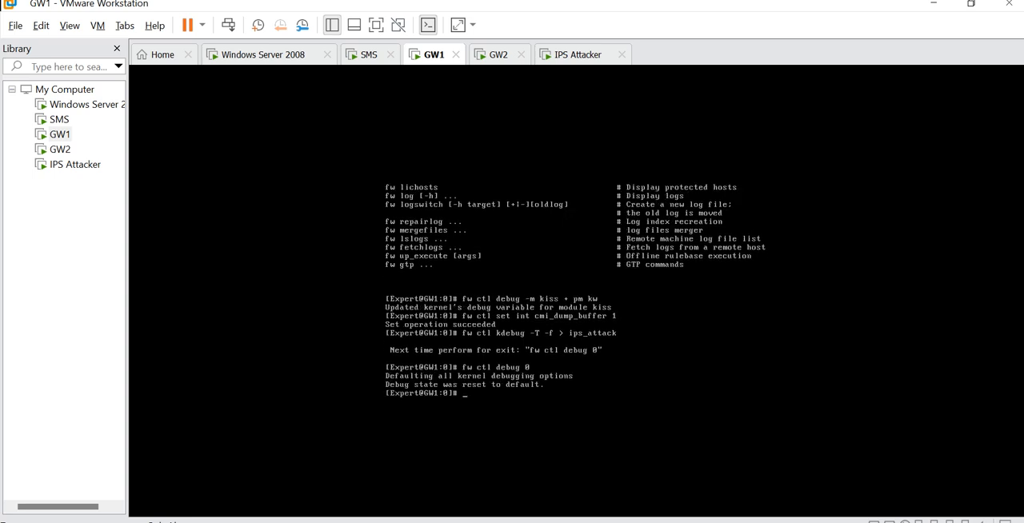
pyautogui.write('clear')
pyautogui.press('Return')
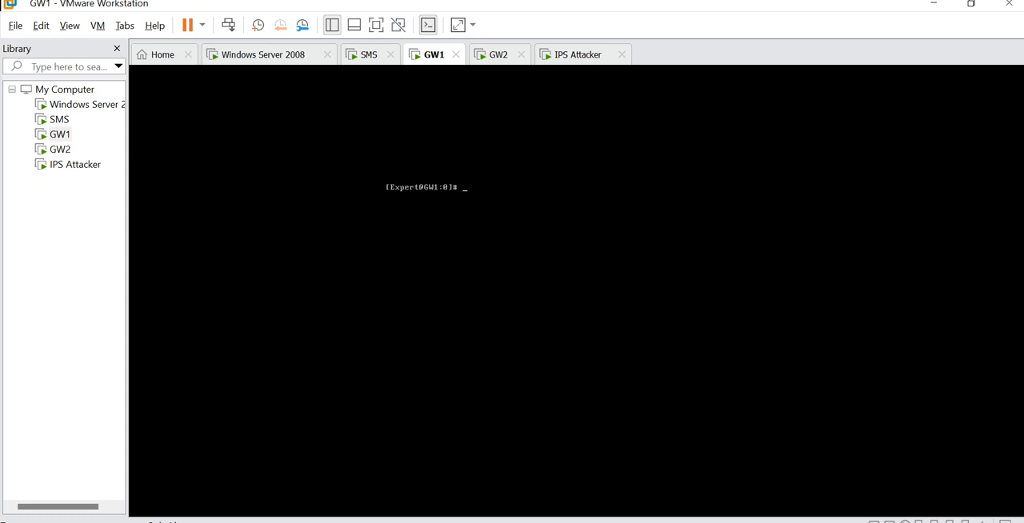
# - Open the ips_attack debug file on GW1 with less and read through the debugging options listed for each kernel module
pyautogui.write('fw ctl kdebug -T -f > ips_attack')
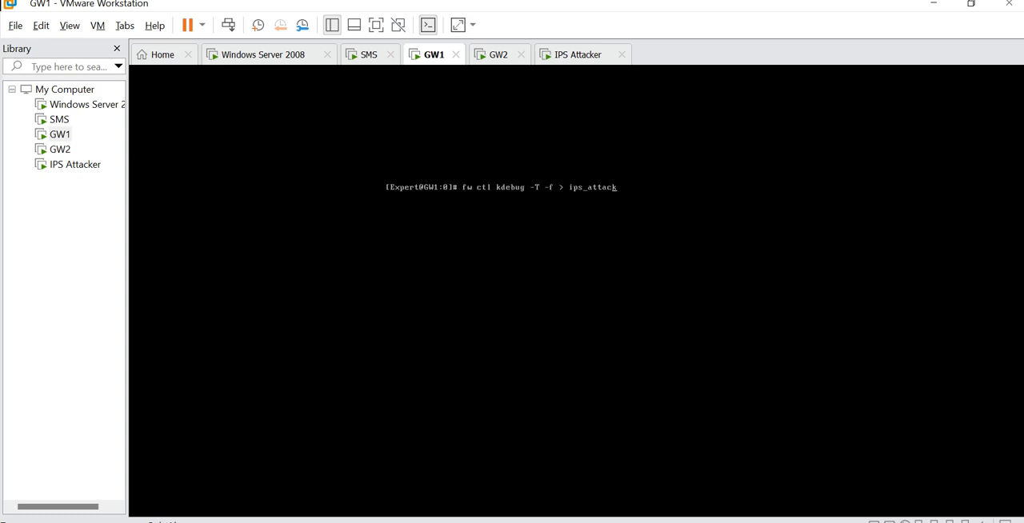
pyautogui.press('BackSpace')
pyautogui.press('BackSpace')
pyautogui.press('BackSpace')
pyautogui.press('BackSpace')
pyautogui.press('BackSpace')
pyautogui.press('BackSpace')
pyautogui.press('BackSpace')
pyautogui.press('BackSpace')
pyautogui.press('BackSpace')
pyautogui.press('BackSpace')
pyautogui.press('BackSpace')
pyautogui.press('BackSpace')
pyautogui.press('BackSpace')
pyautogui.press('BackSpace')
pyautogui.press('BackSpace')
pyautogui.press('BackSpace')
pyautogui.press('BackSpace')
pyautogui.press('BackSpace')
pyautogui.press('BackSpace')
pyautogui.press('BackSpace')
pyautogui.write('less')
pyautogui.press('Return')
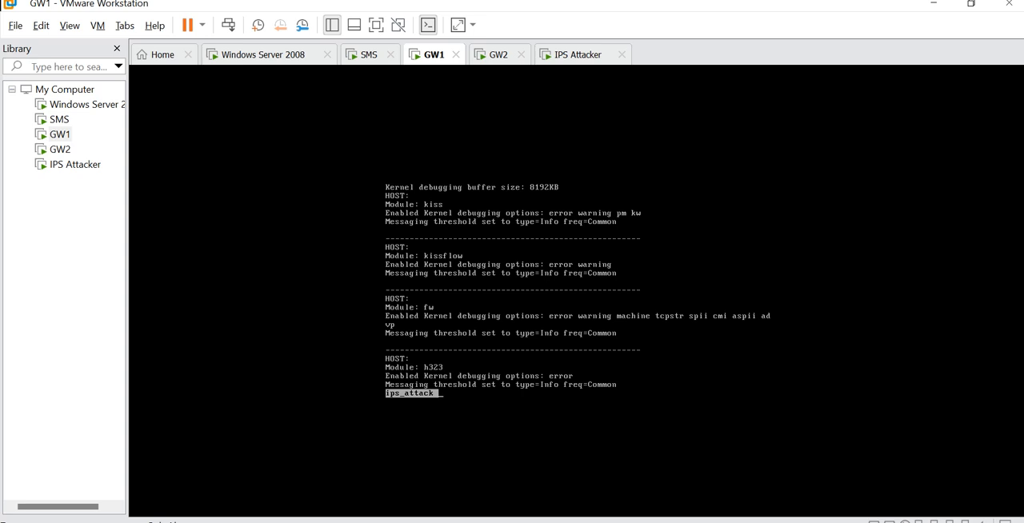
pyautogui.press('space')
pyautogui.press('space')
pyautogui.press('space')
pyautogui.press('space')
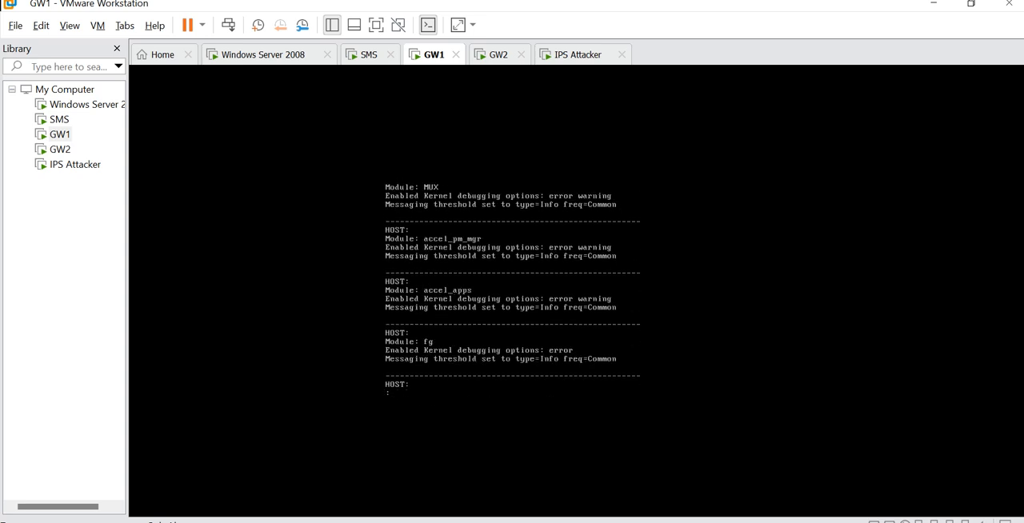
pyautogui.press('space')
pyautogui.press('space')
pyautogui.press('space')
pyautogui.press('space')
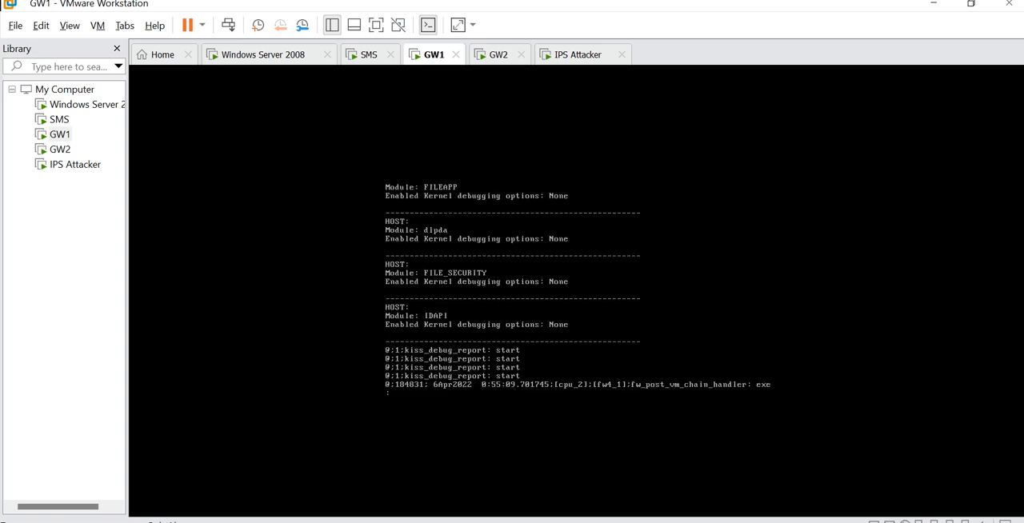
# - Examine the ips_attack trace for packet handling, CMI context execution, inspection handlers and pattern matcher calls
pyautogui.press('space')
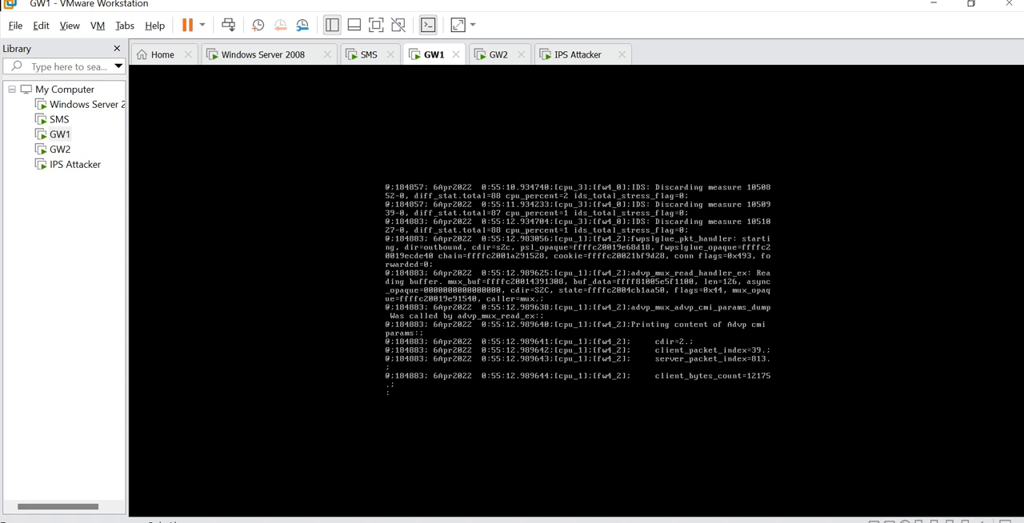
pyautogui.press('space')
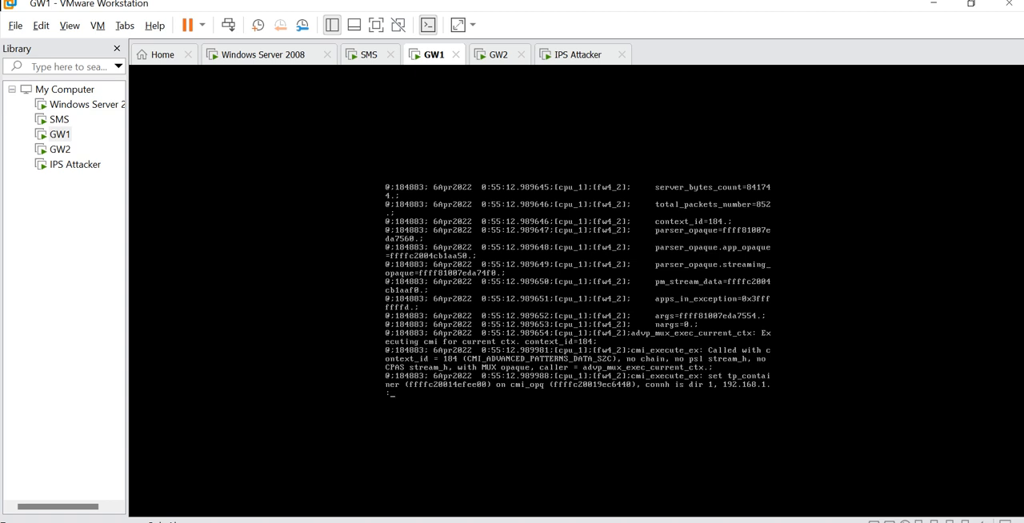
pyautogui.press('space')
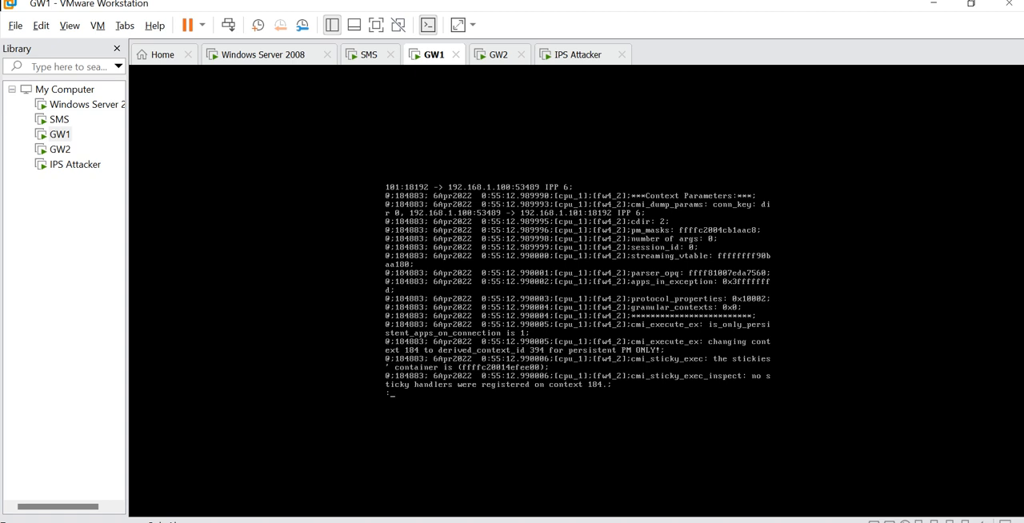
pyautogui.press('space')
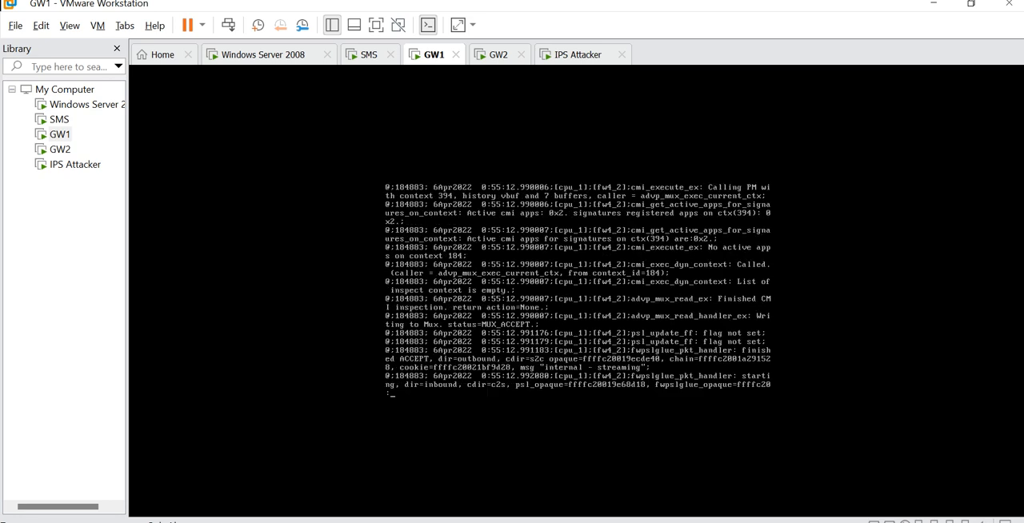
pyautogui.press('space')
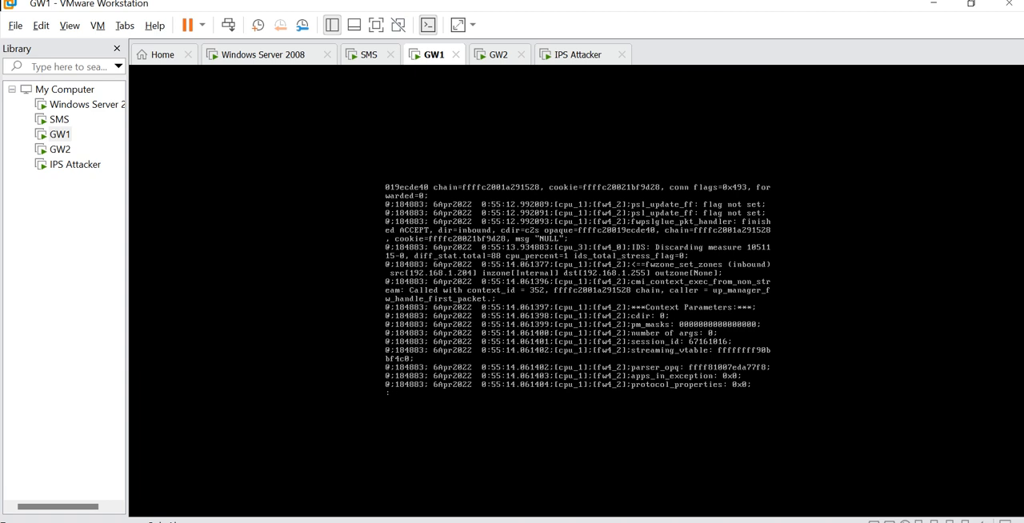
pyautogui.press('space')
pyautogui.press('space')
pyautogui.press('space')
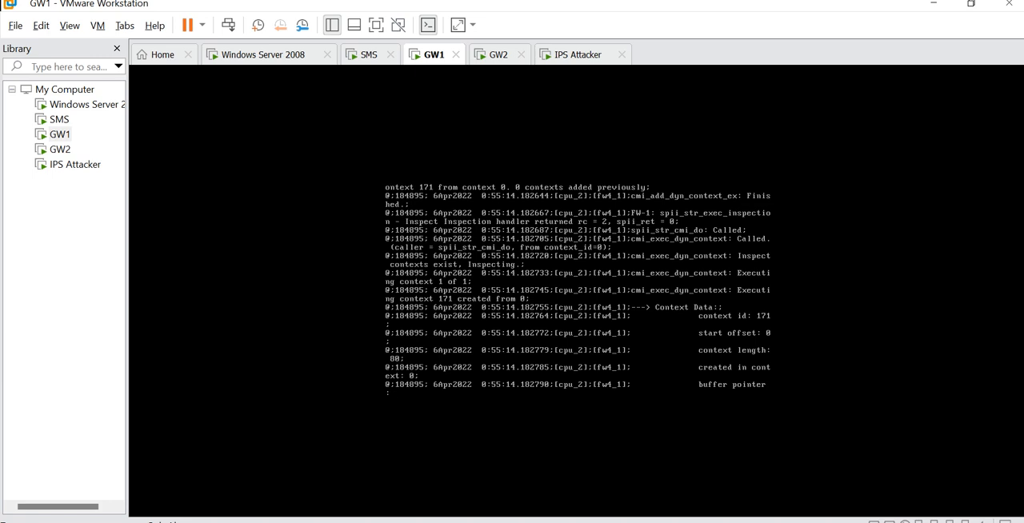
pyautogui.press('space')
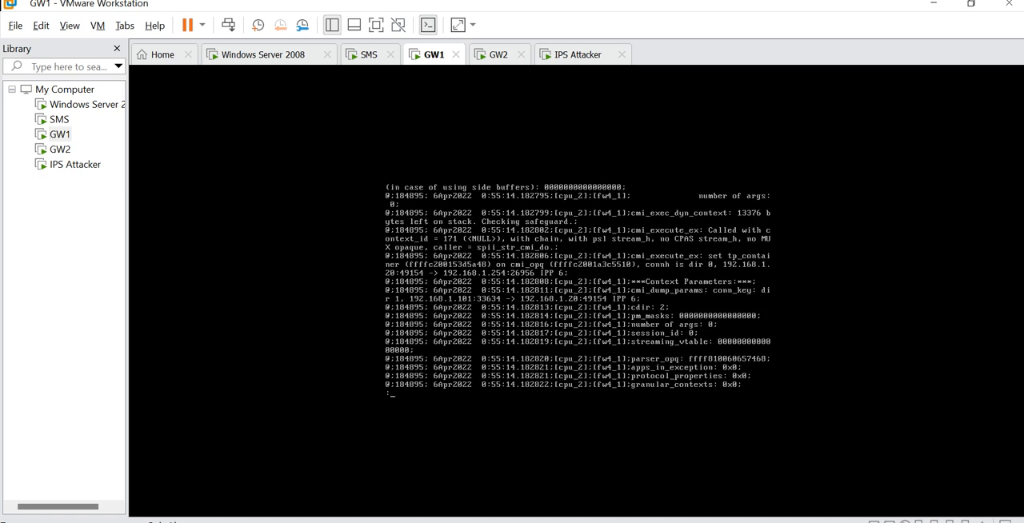
pyautogui.press('space')
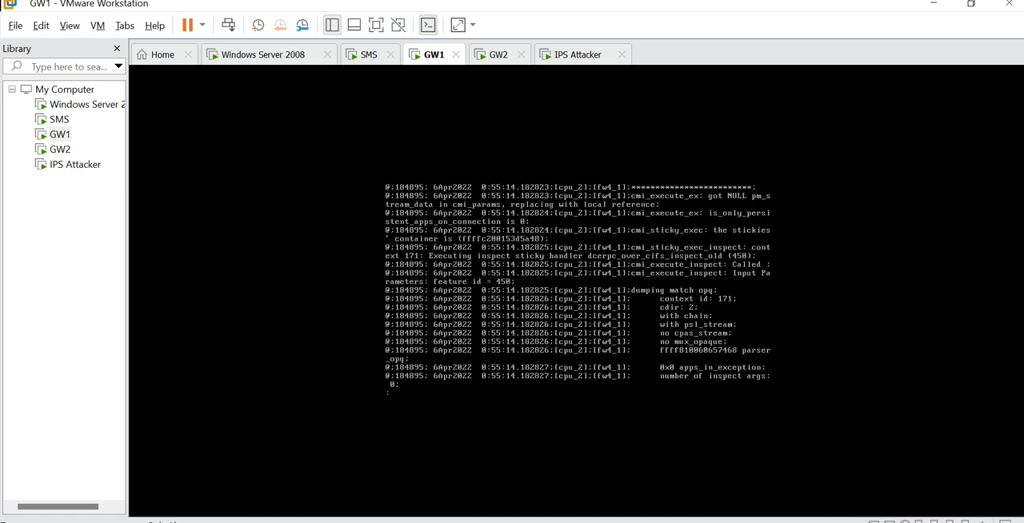
pyautogui.press('space')
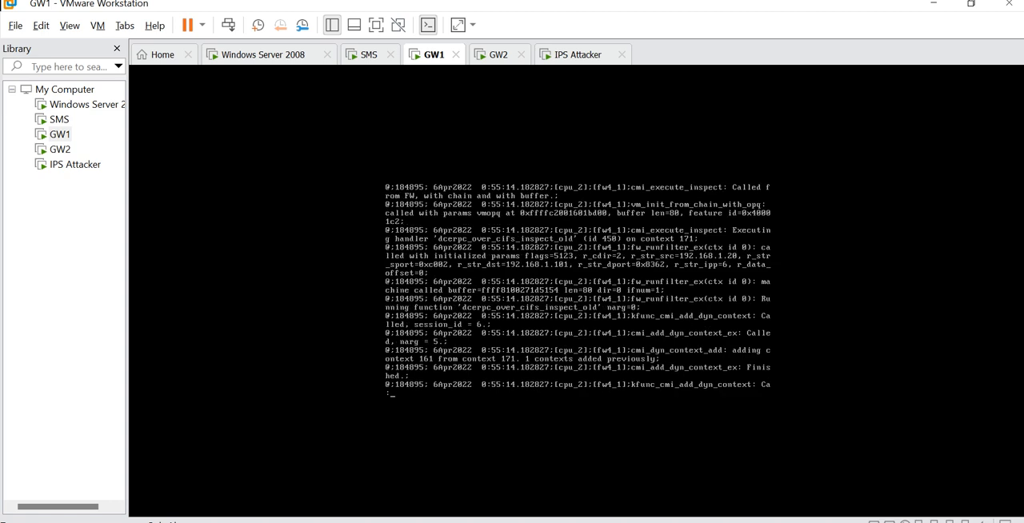
pyautogui.press('space')
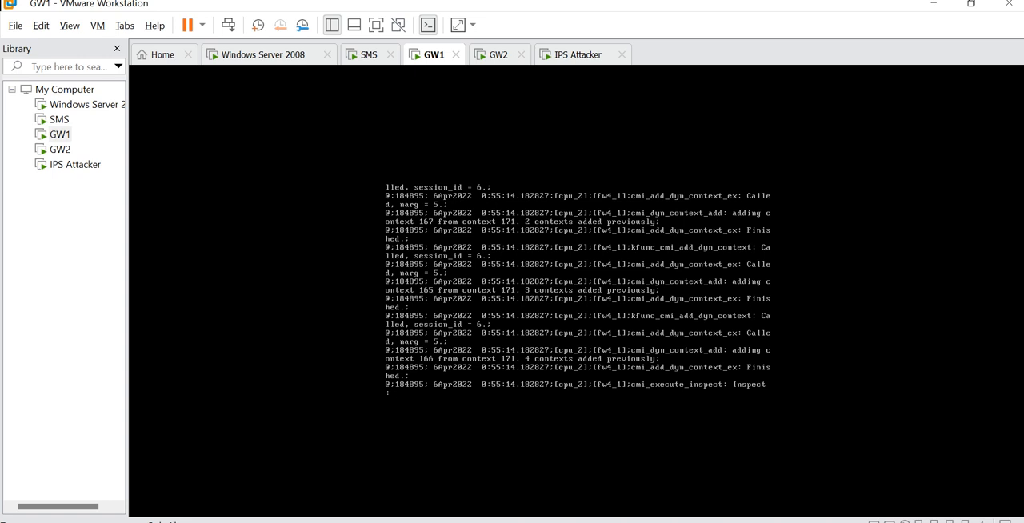
pyautogui.press('space')
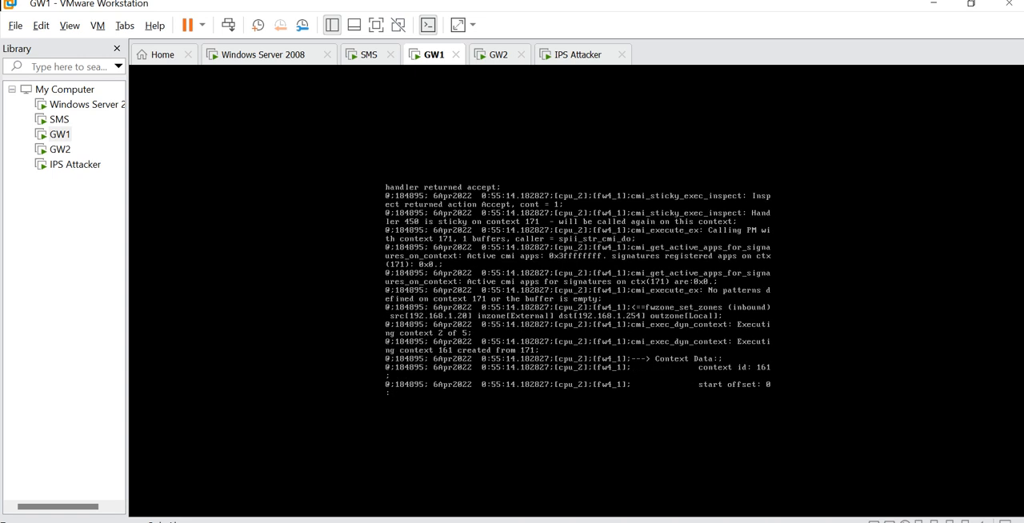
pyautogui.press('space')
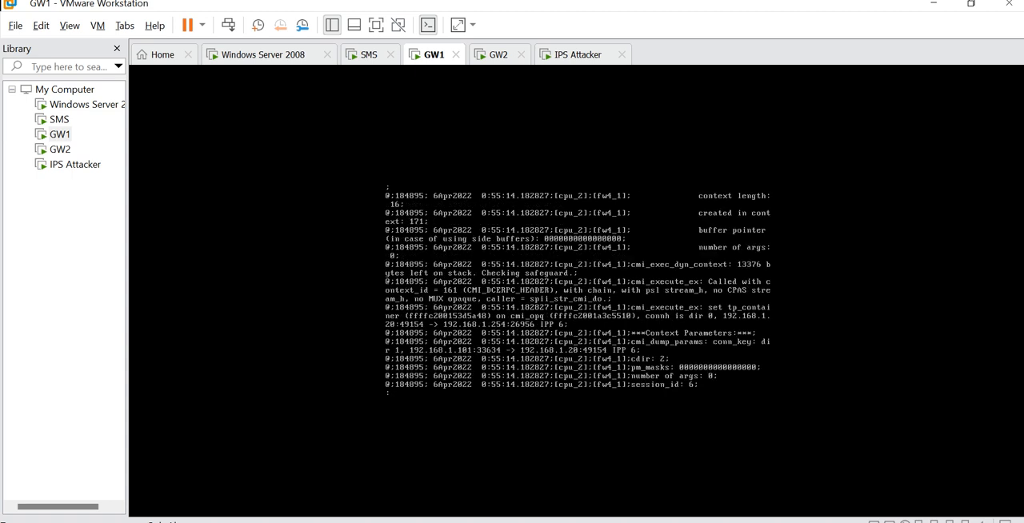
pyautogui.press('space')
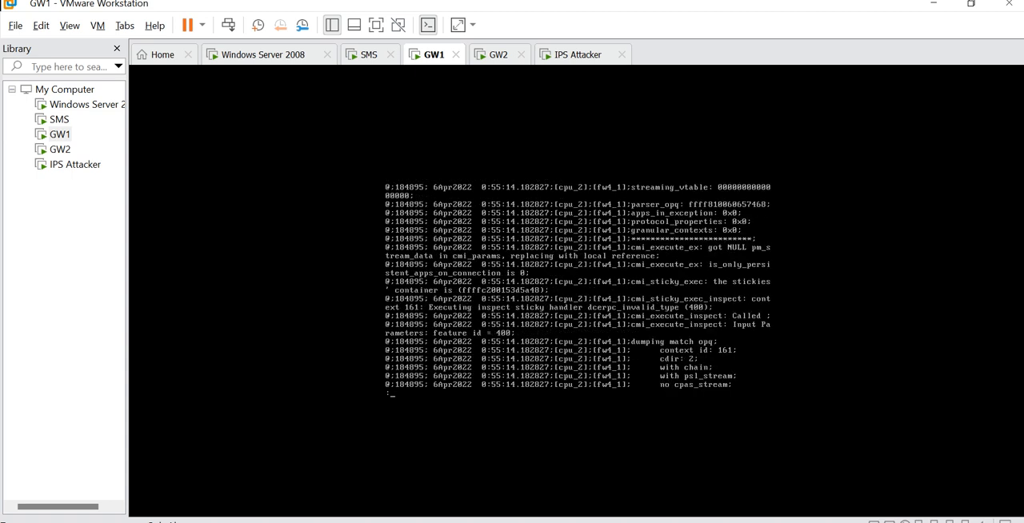
pyautogui.press('space')
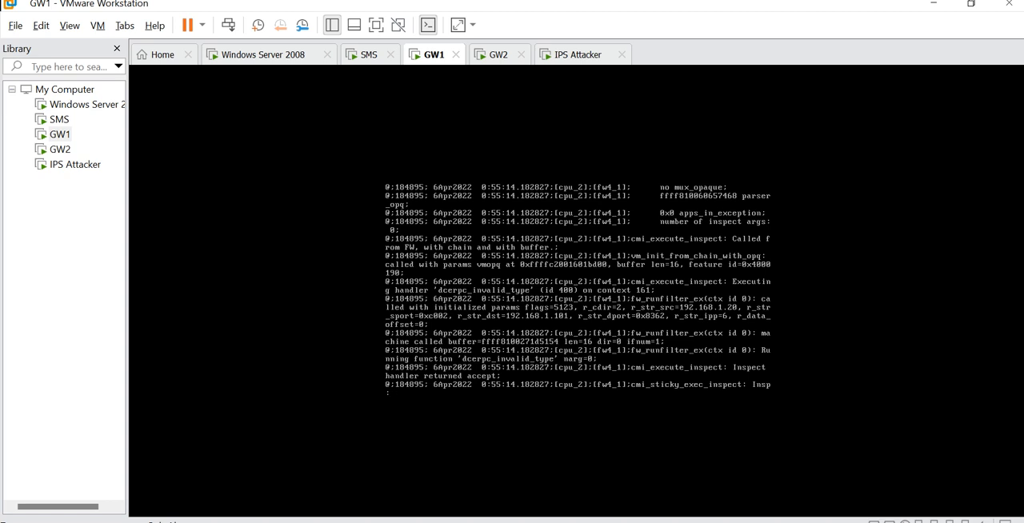
pyautogui.press('space')
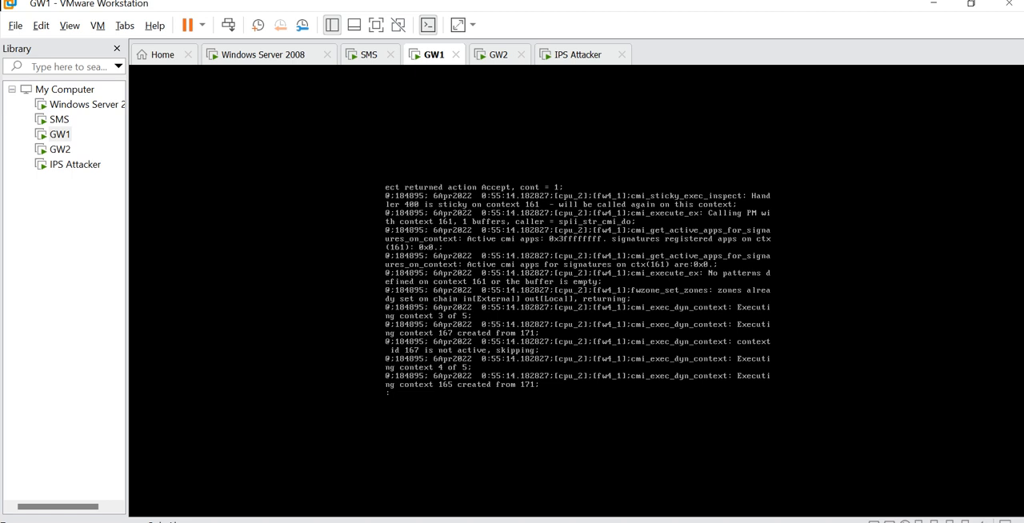
pyautogui.press('space')
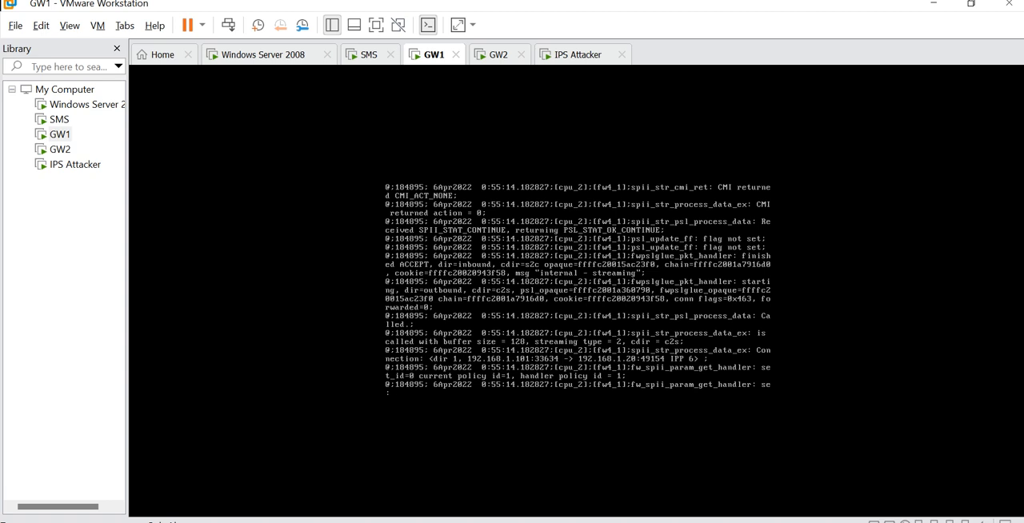
pyautogui.press('space')
pyautogui.press('space')
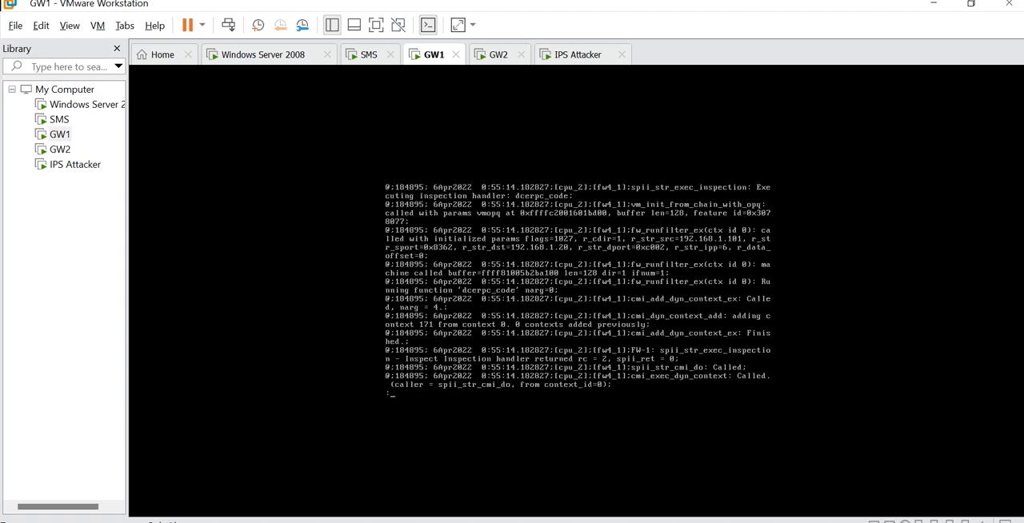
pyautogui.press('space')
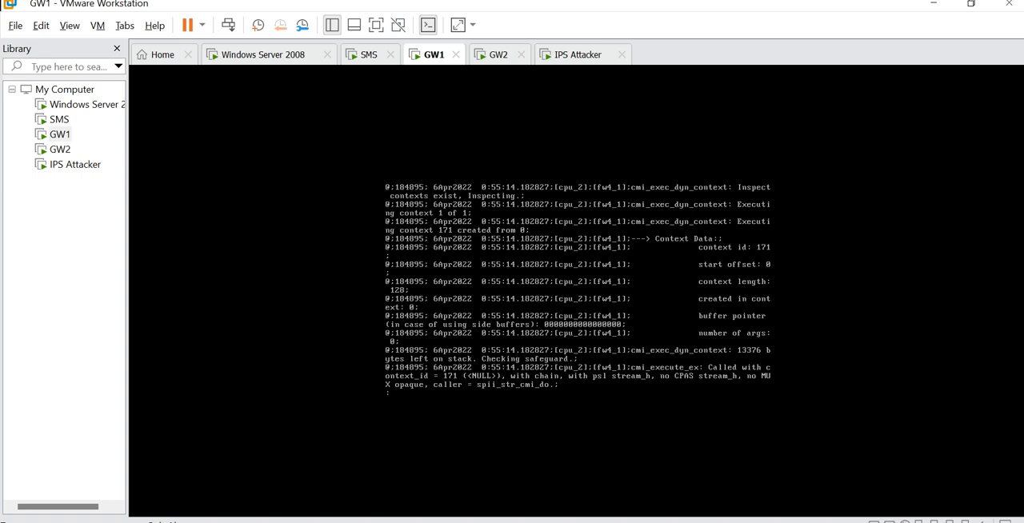
pyautogui.press('space')
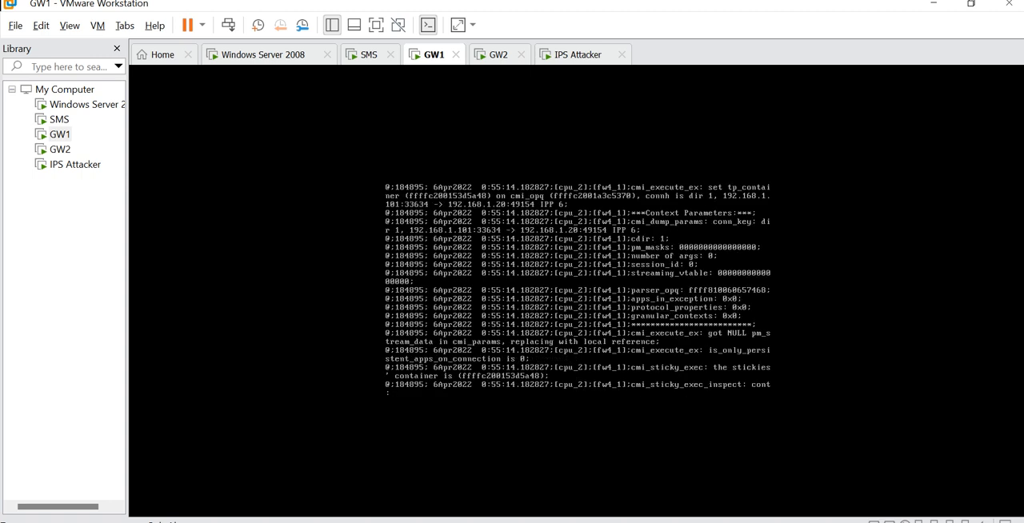
pyautogui.press('space')
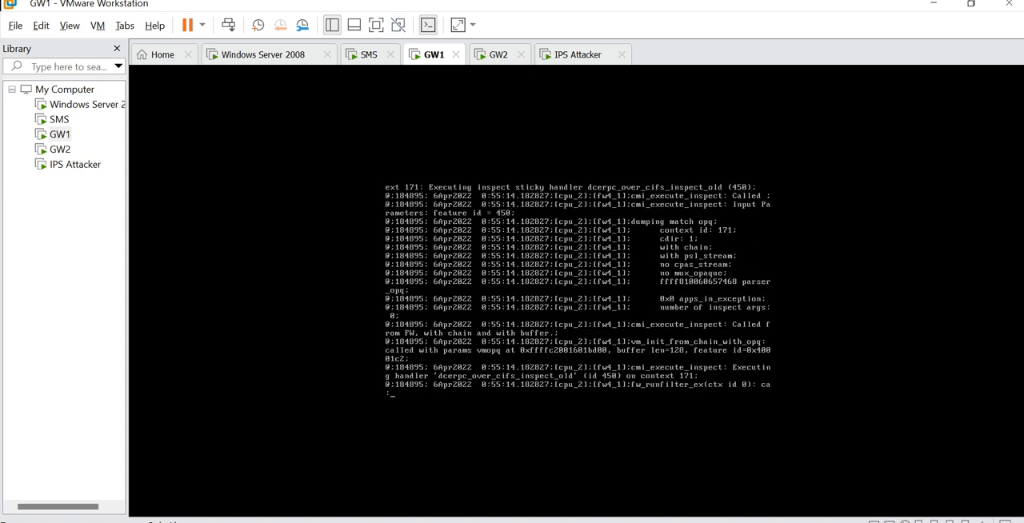
pyautogui.press('space')
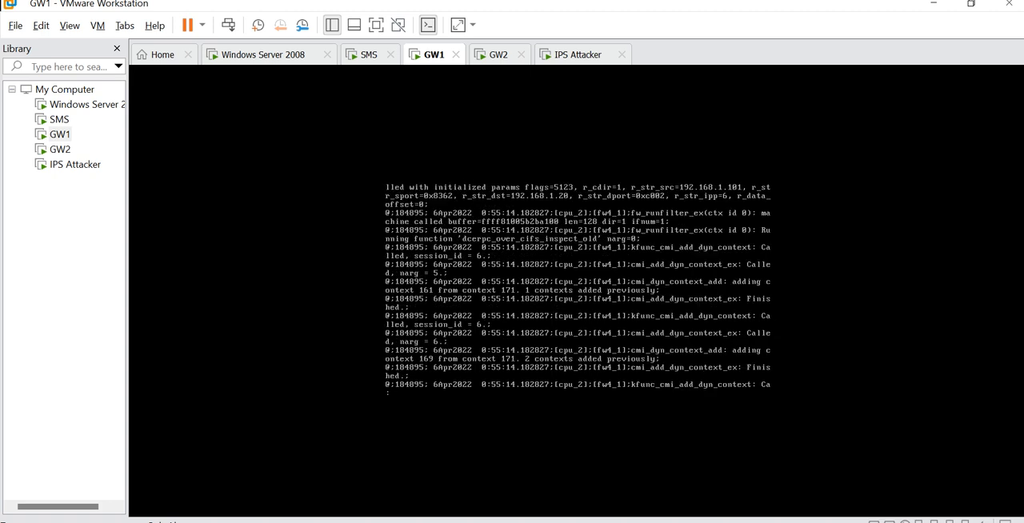
pyautogui.press('space')
pyautogui.press('space')
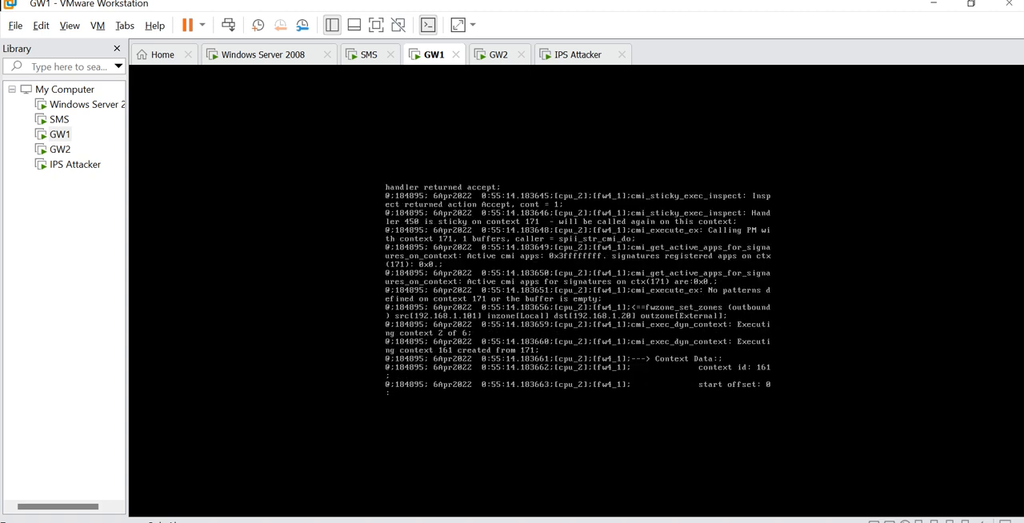
pyautogui.press('space')
pyautogui.press('space')
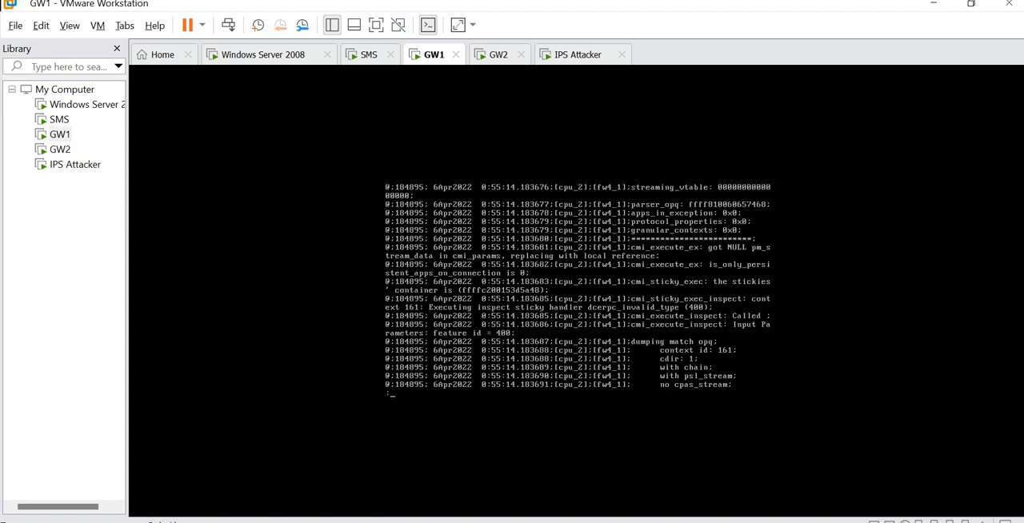
pyautogui.press('space')
pyautogui.press('space')
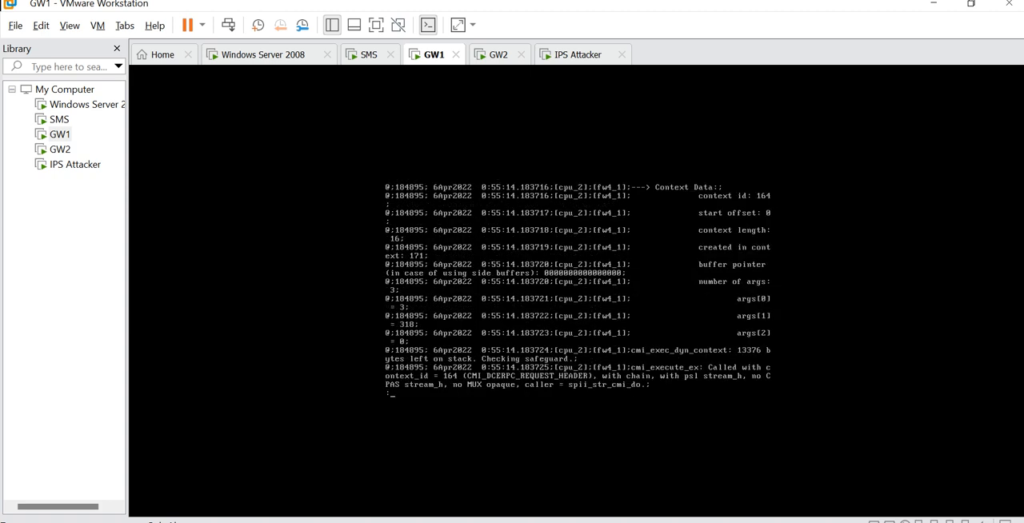
pyautogui.press('space')
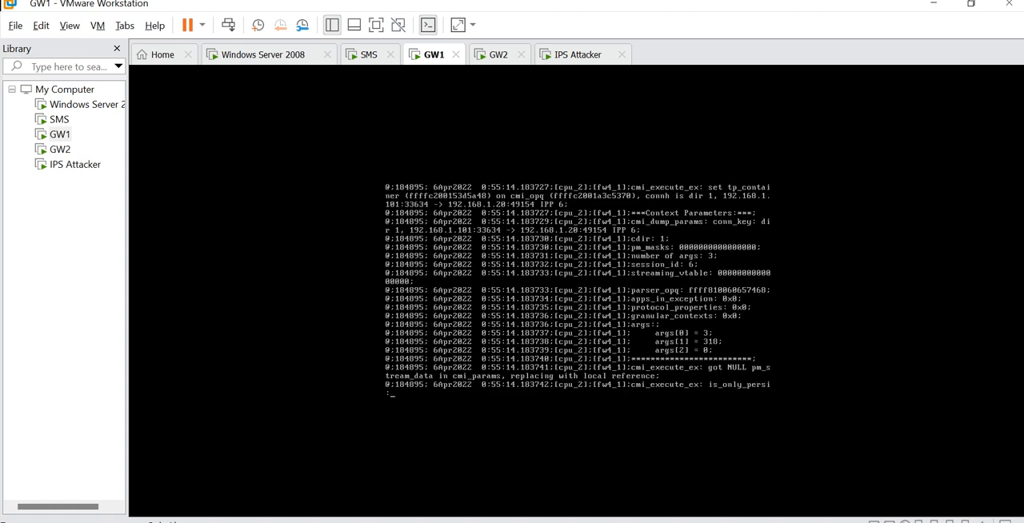
pyautogui.press('space')
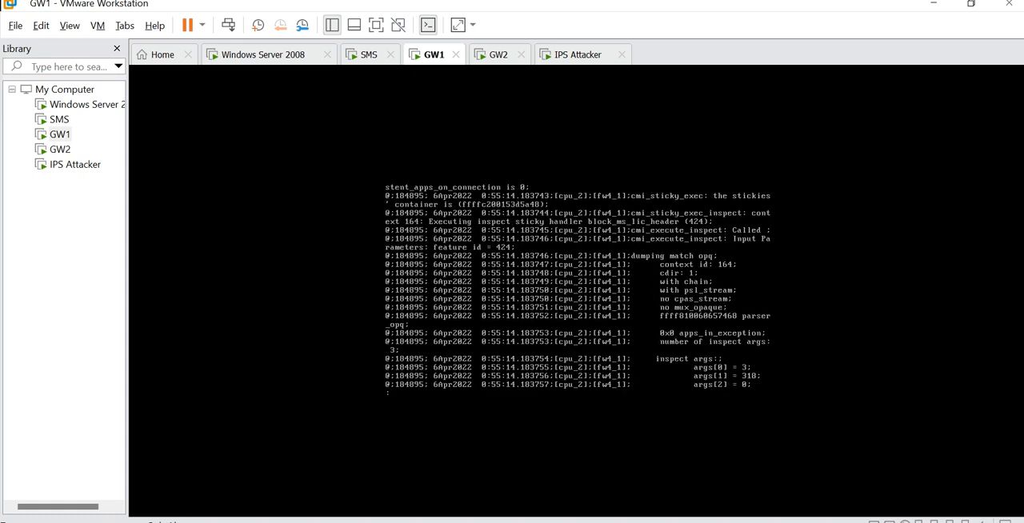
pyautogui.press('space')
pyautogui.press('space')
pyautogui.press('space')
pyautogui.press('space')
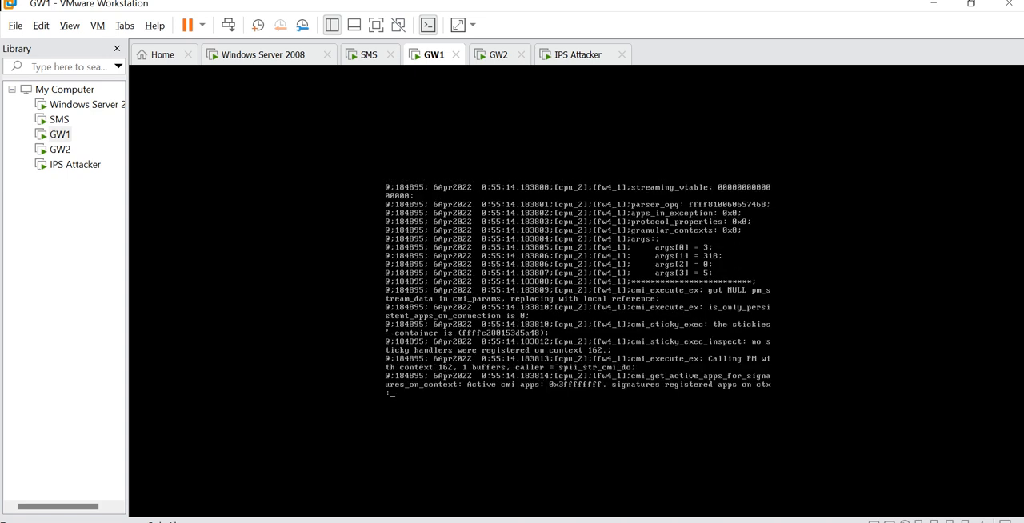
pyautogui.press('space')
pyautogui.press('space')
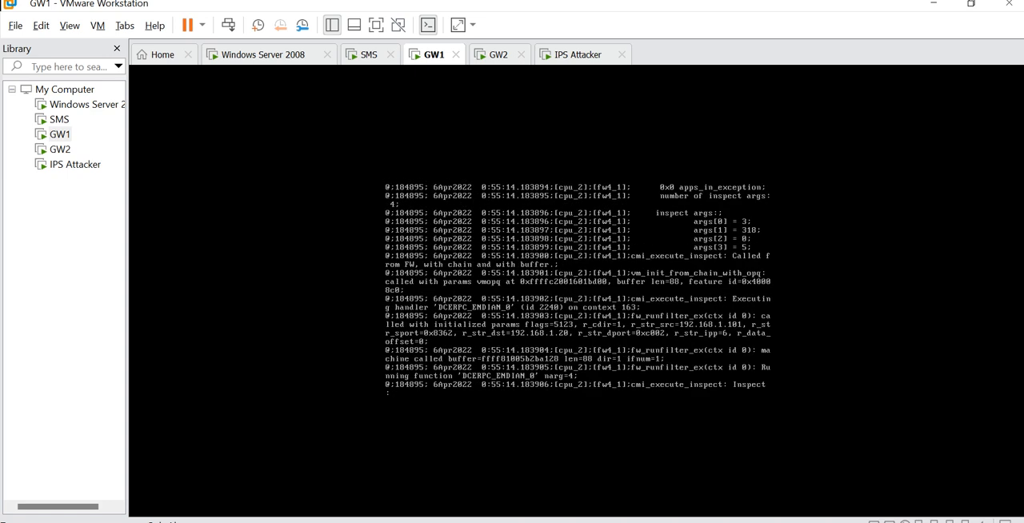
# - Read the ips_attack trace of sticky inspection handlers on context 163, from DCERPC_ENDIAN_0 through the block_MS04 to block_ms06 protections
pyautogui.press('space')
pyautogui.press('space')
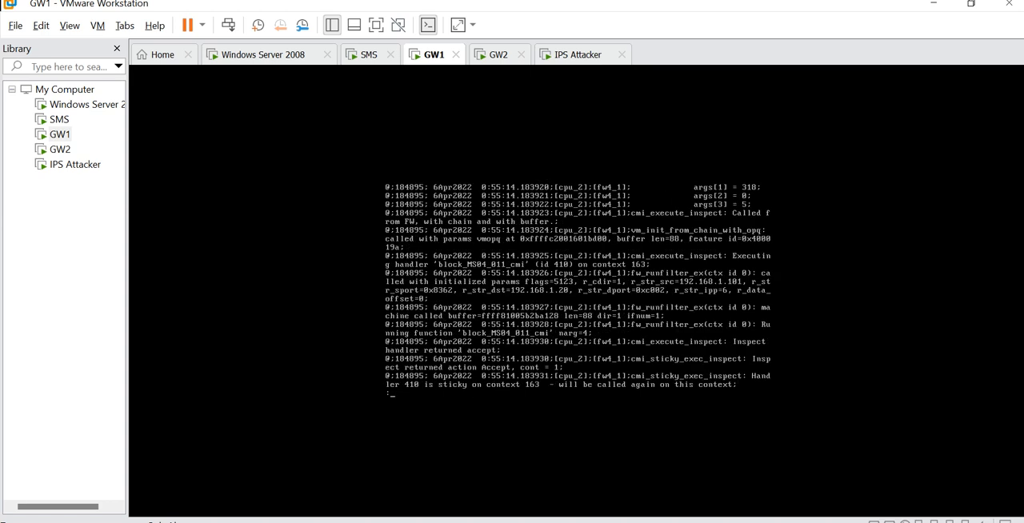
pyautogui.press('space')
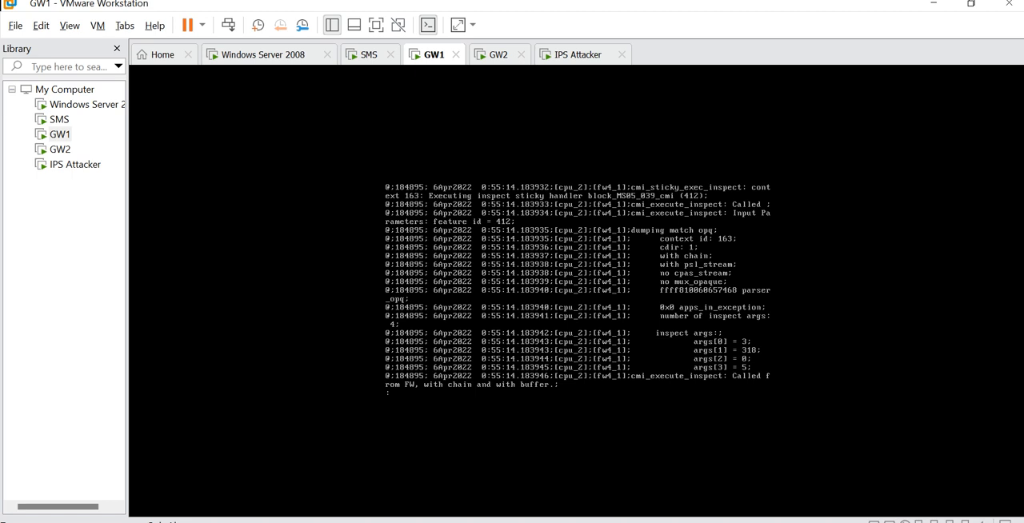
pyautogui.press('space')
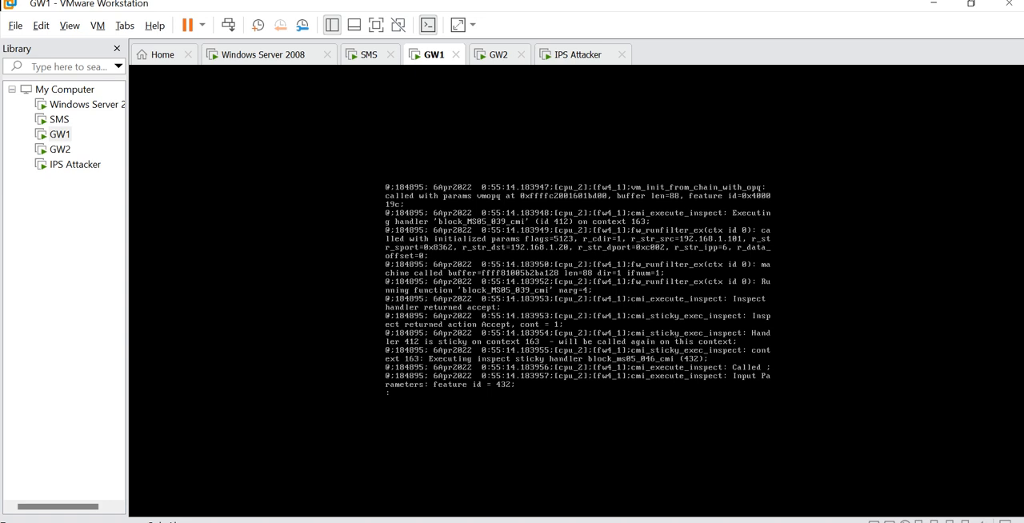
pyautogui.press('space')
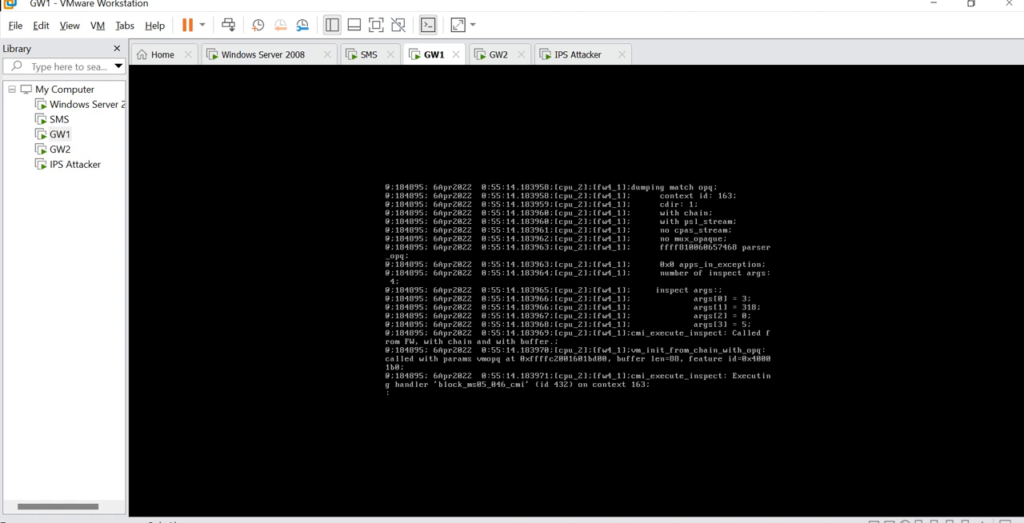
pyautogui.press('space')
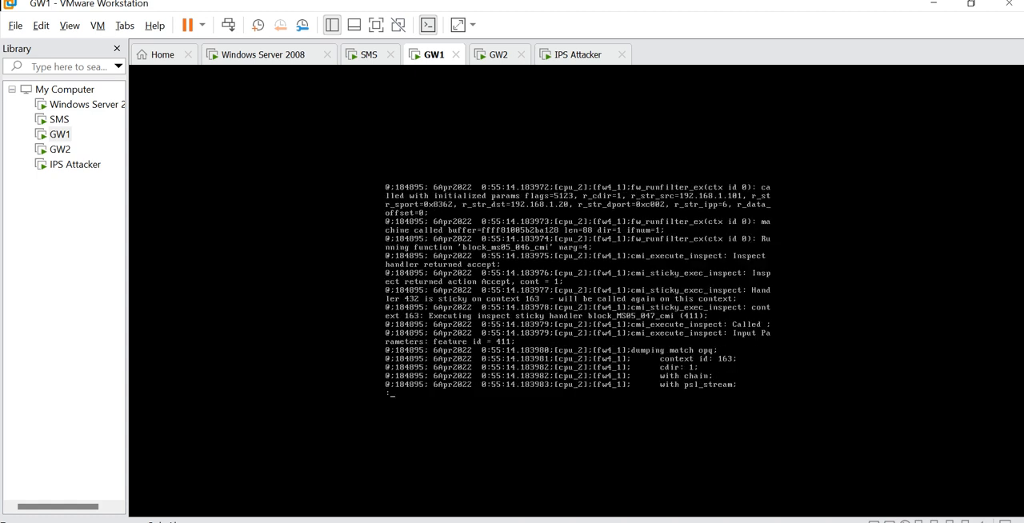
pyautogui.press('space')
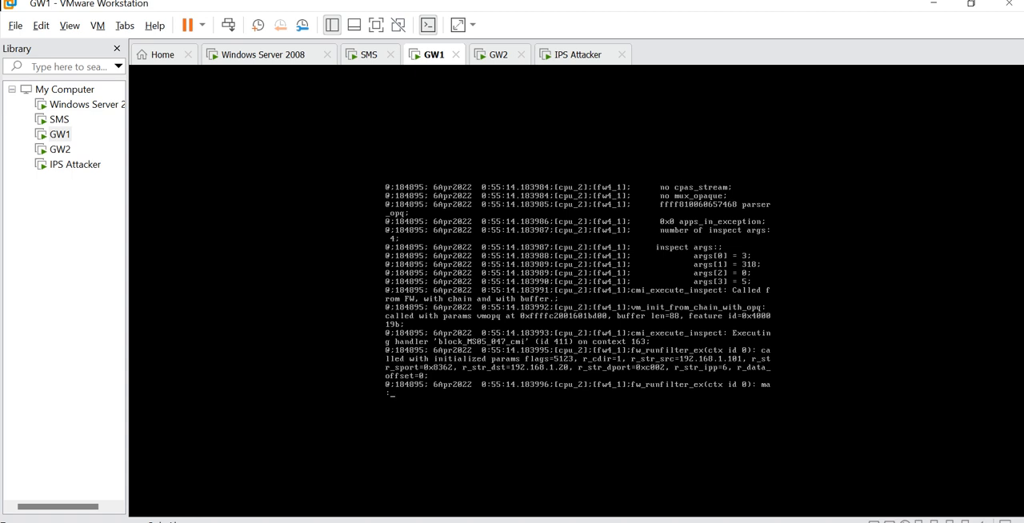
pyautogui.press('space')
pyautogui.press('space')
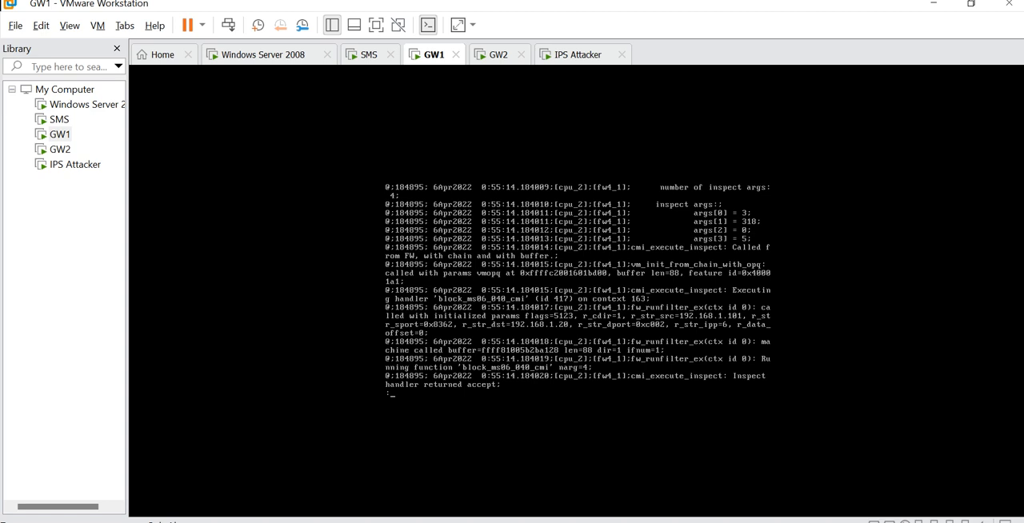
pyautogui.press('space')
# - Follow the remaining context 163 handlers in the trace, from block_spool_rce_cmi to block_wkssvc_ngj_cmi, checking each handler's arguments and returned action
pyautogui.press('space')
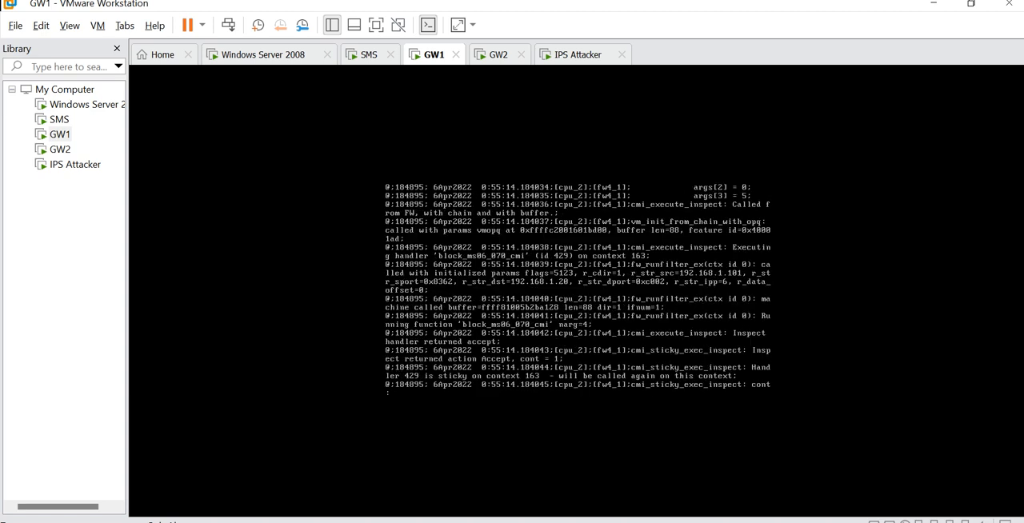
pyautogui.press('space')
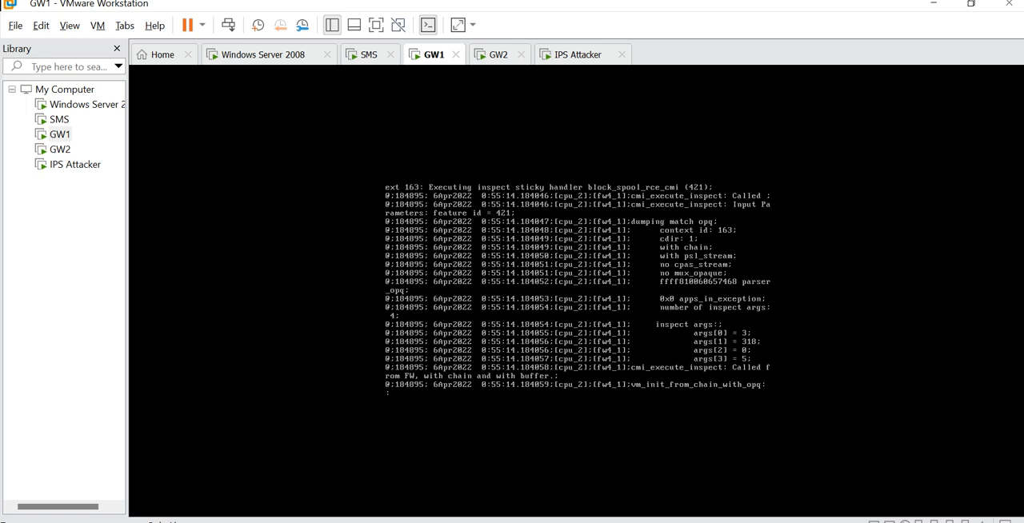
pyautogui.press('space')
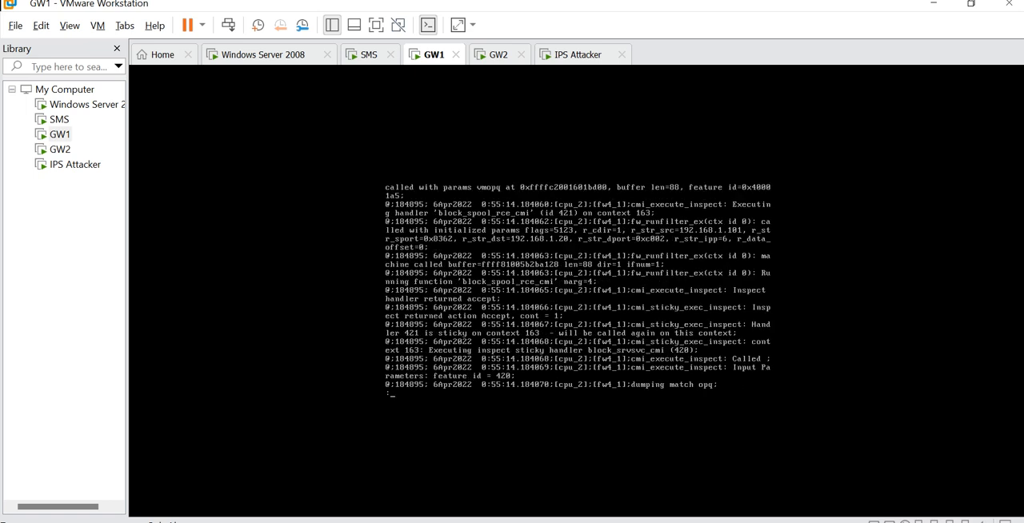
pyautogui.press('space')
pyautogui.press('space')
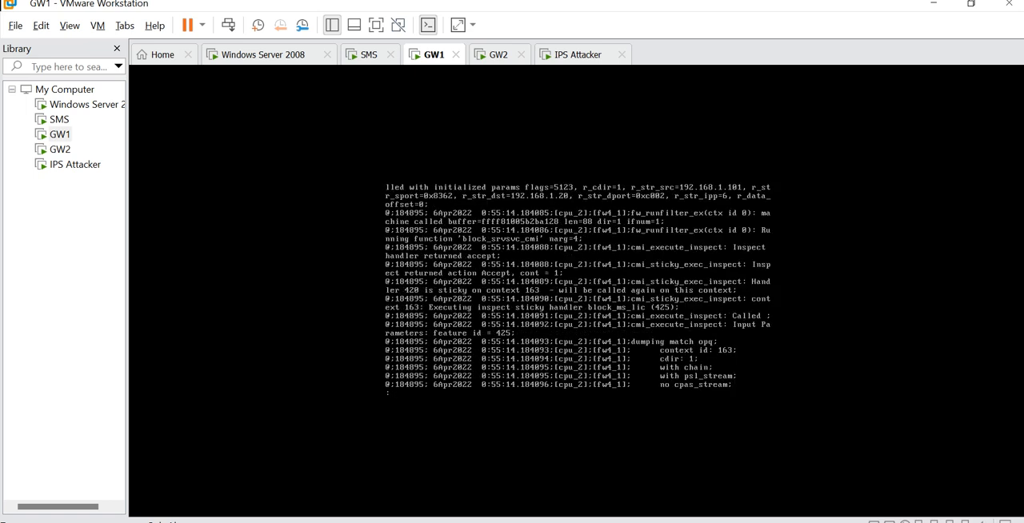
pyautogui.press('space')
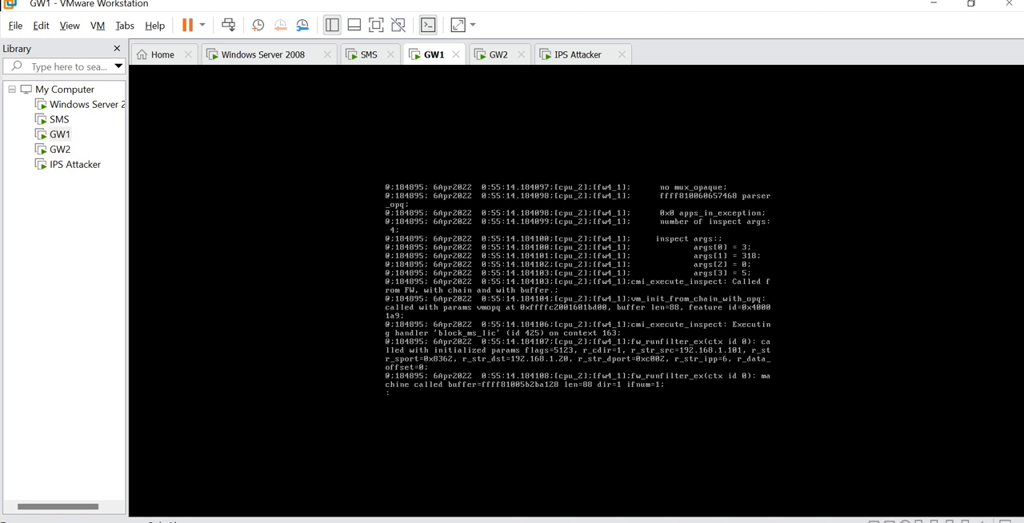
pyautogui.press('space')
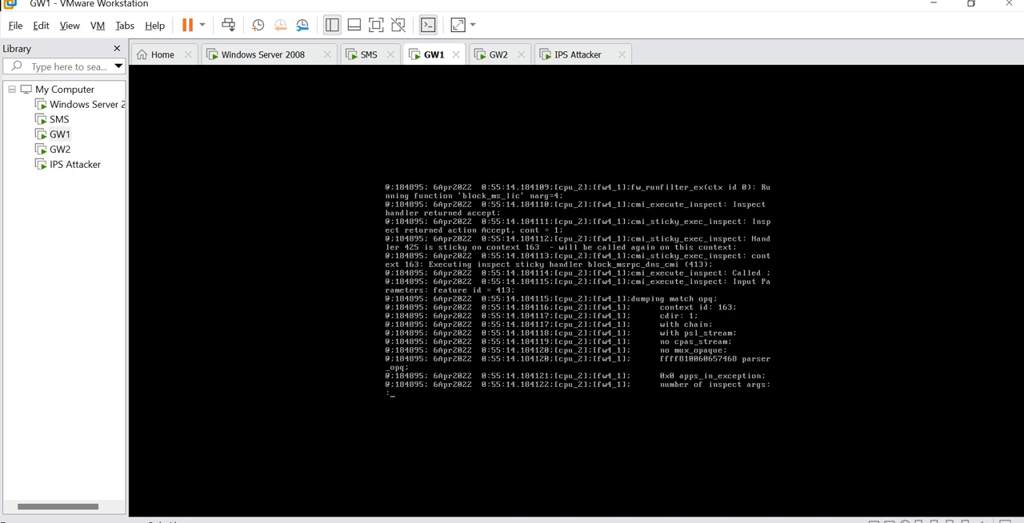
pyautogui.press('space')
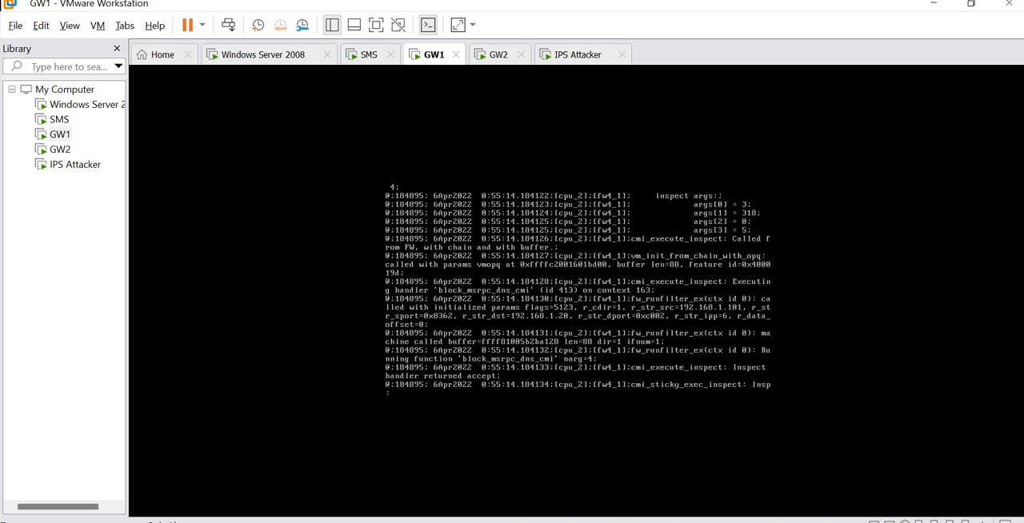
pyautogui.press('space')
pyautogui.press('space')
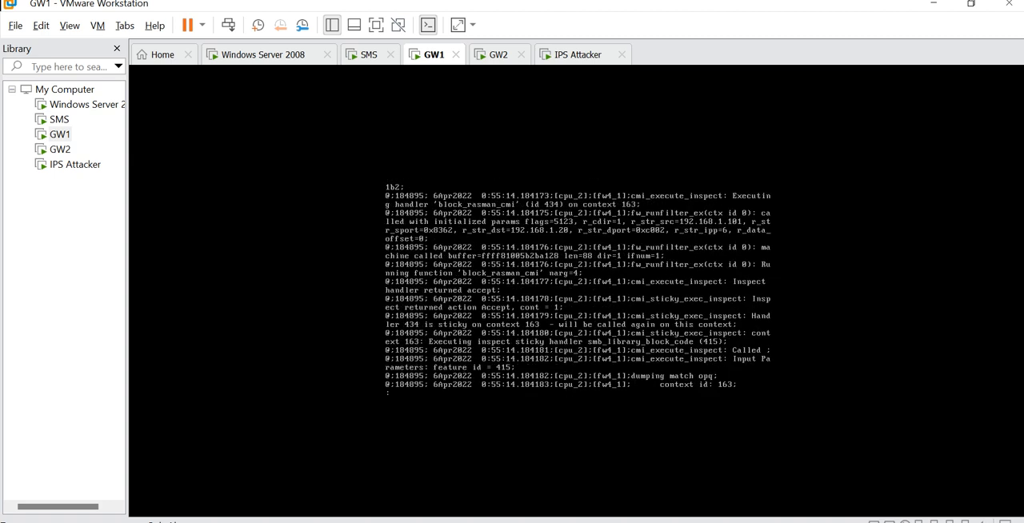
pyautogui.press('space')
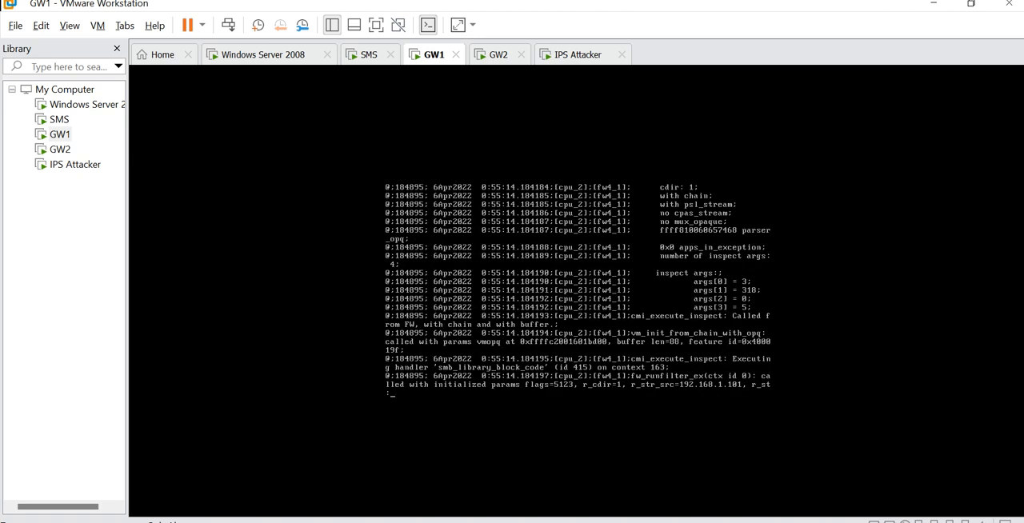
pyautogui.press('space')
# - Examine the server-to-client trace entries for dynamic context execution, pattern matcher calls and the block_spool_rce_cmi_reply handler
pyautogui.press('space')
pyautogui.press('space')
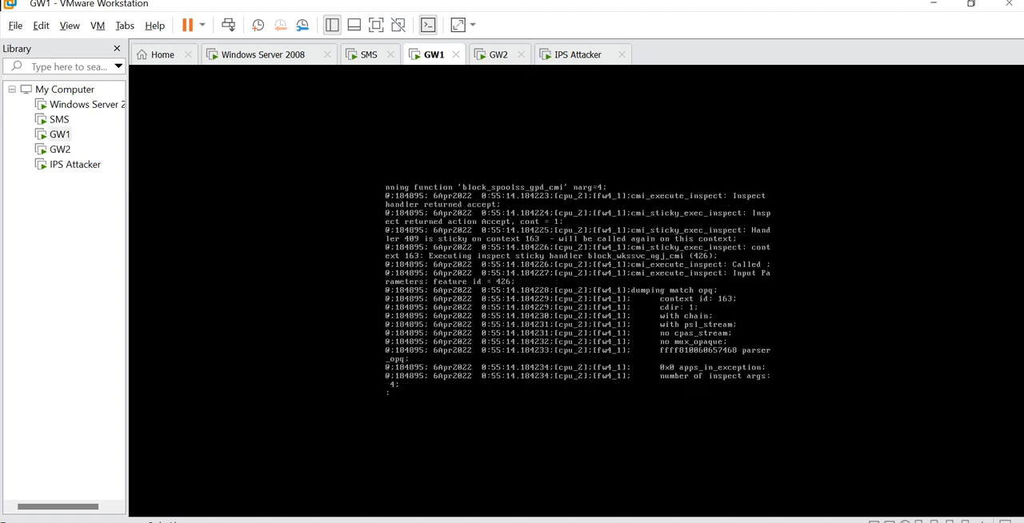
pyautogui.press('space')
pyautogui.press('space')
pyautogui.press('space')
pyautogui.press('space')
pyautogui.press('space')
pyautogui.press('space')
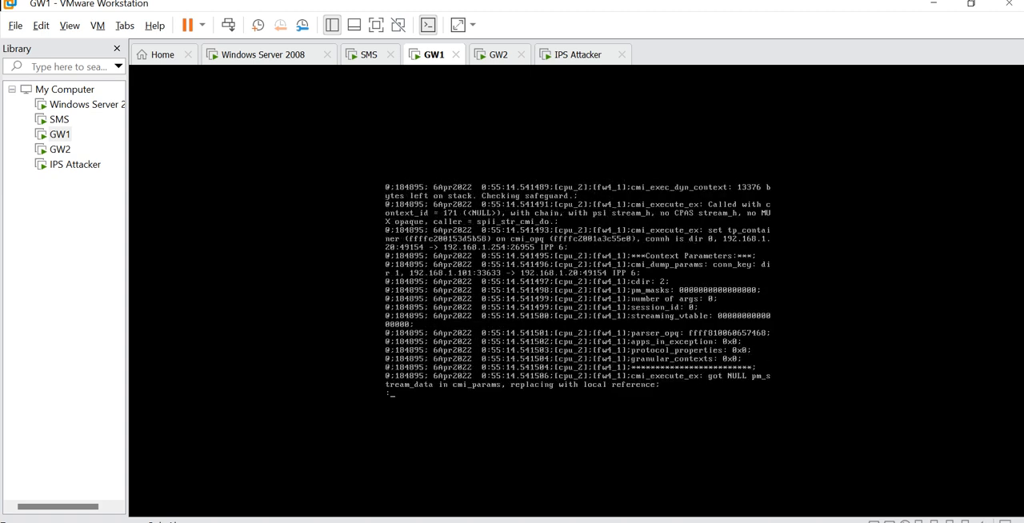
pyautogui.press('space')
pyautogui.press('space')
pyautogui.press('space')
pyautogui.press('space')
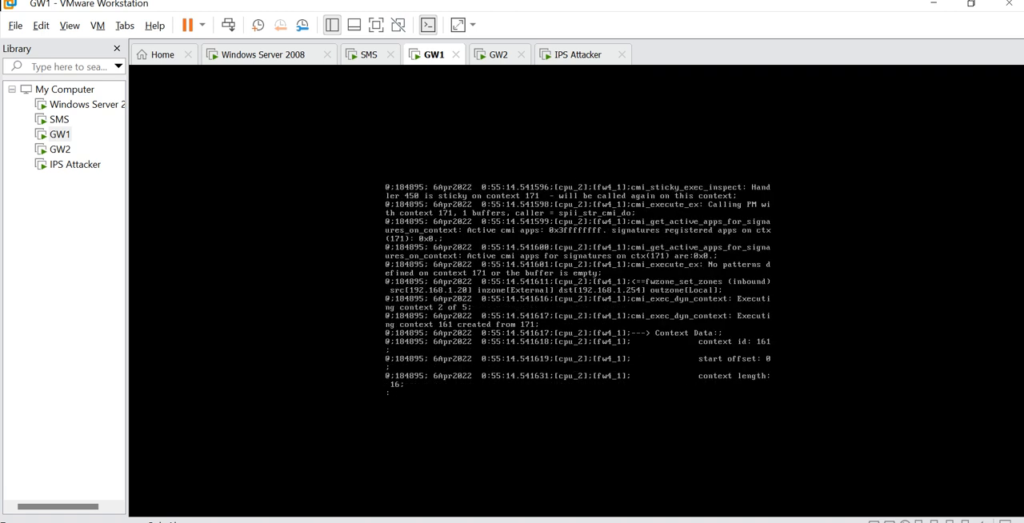
pyautogui.press('space')
pyautogui.press('space')
pyautogui.press('space')
pyautogui.press('space')
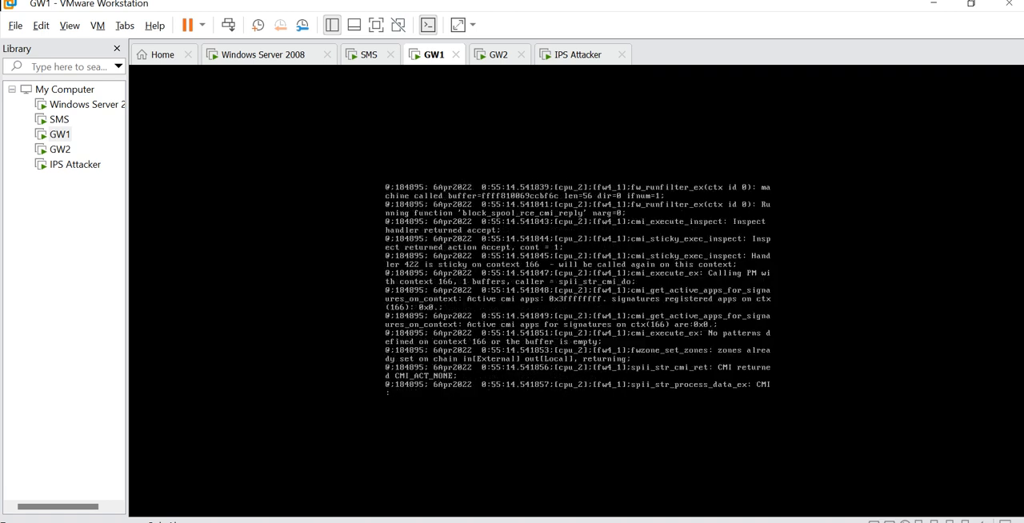
# - Review how the outbound client-to-server packet passes through streaming, the DCERPC parser, dcerpc_over_cifs_inspect_old and dynamic context creation
pyautogui.press('space')
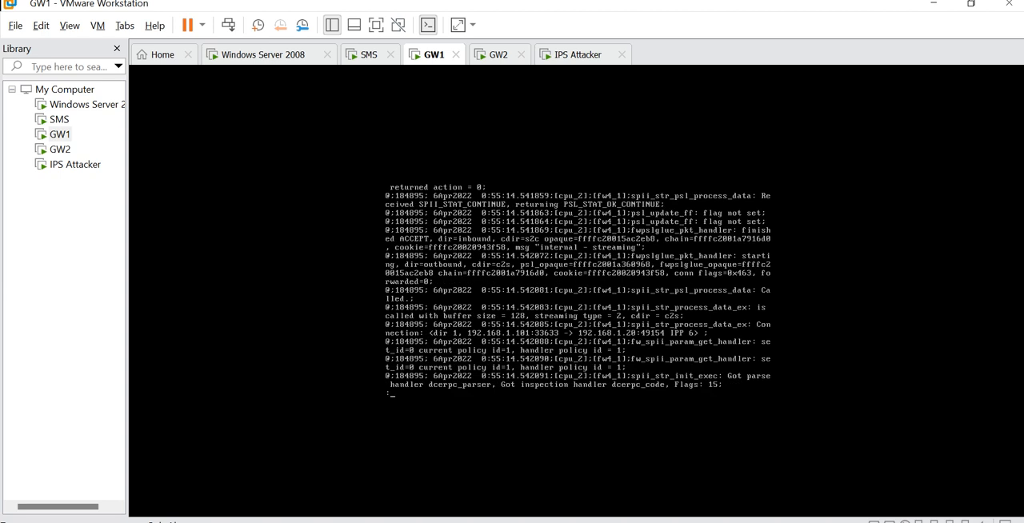
pyautogui.press('space')
pyautogui.press('space')
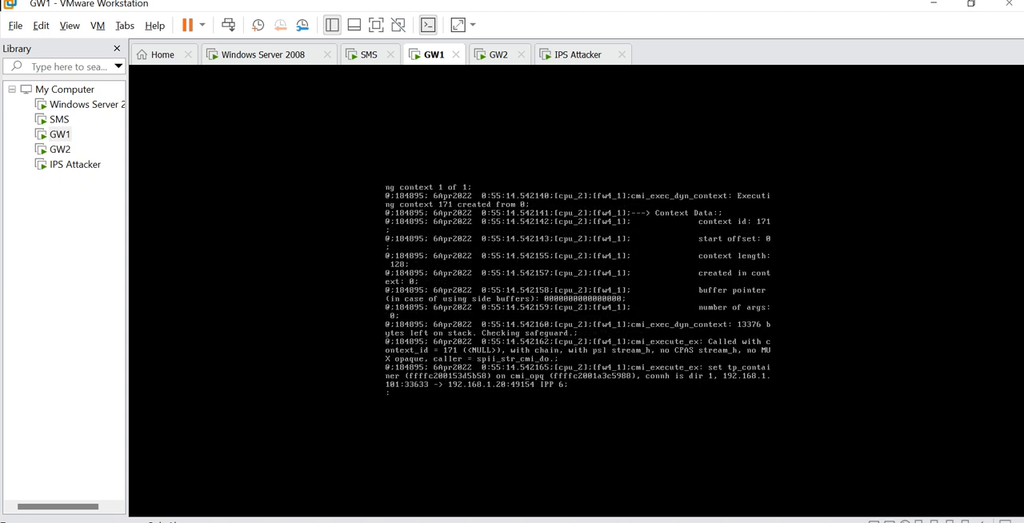
pyautogui.press('space')
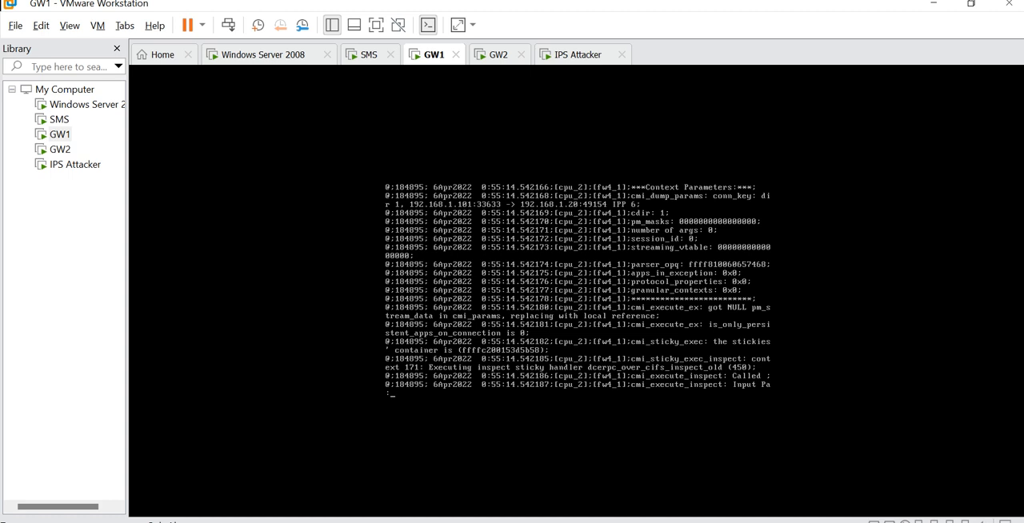
pyautogui.press('space')
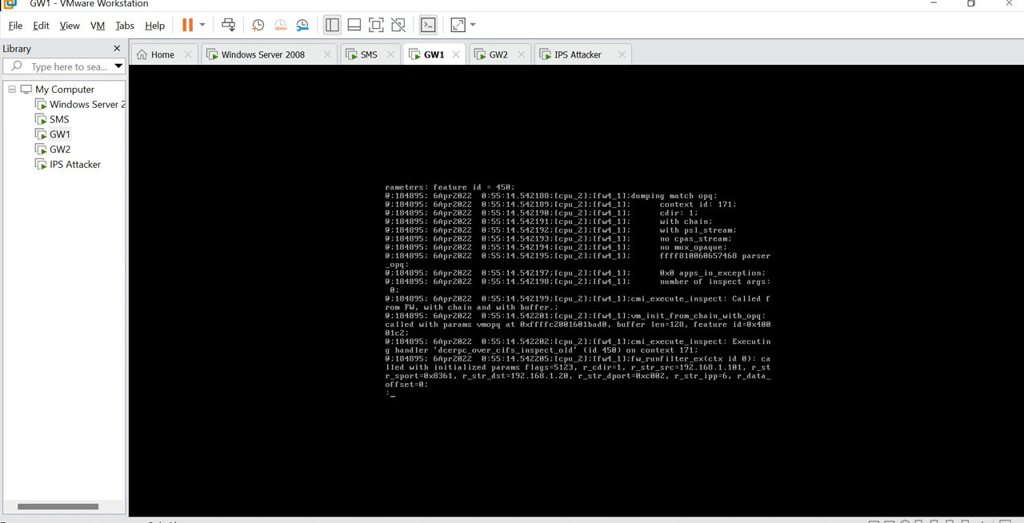
pyautogui.press('space')
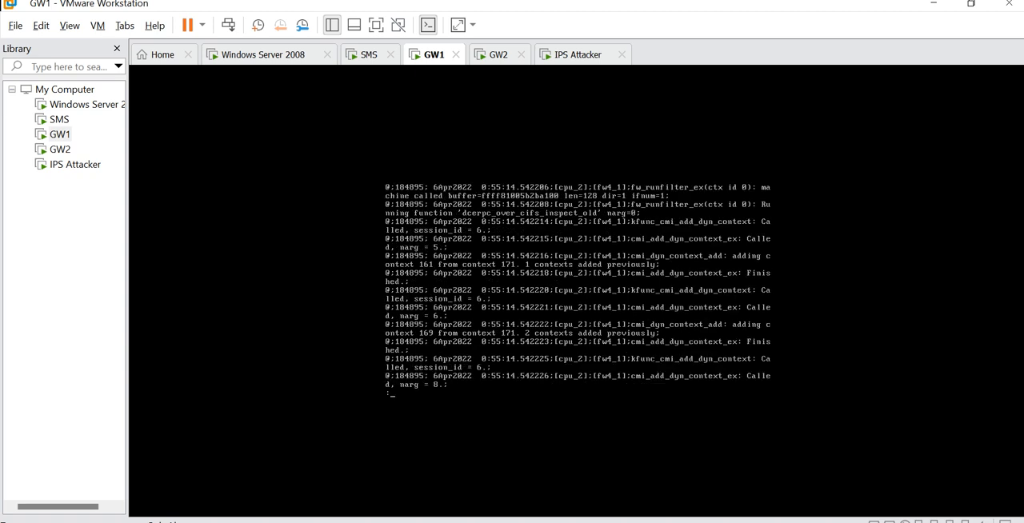
pyautogui.press('space')
pyautogui.press('space')
pyautogui.press('space')
pyautogui.press('space')
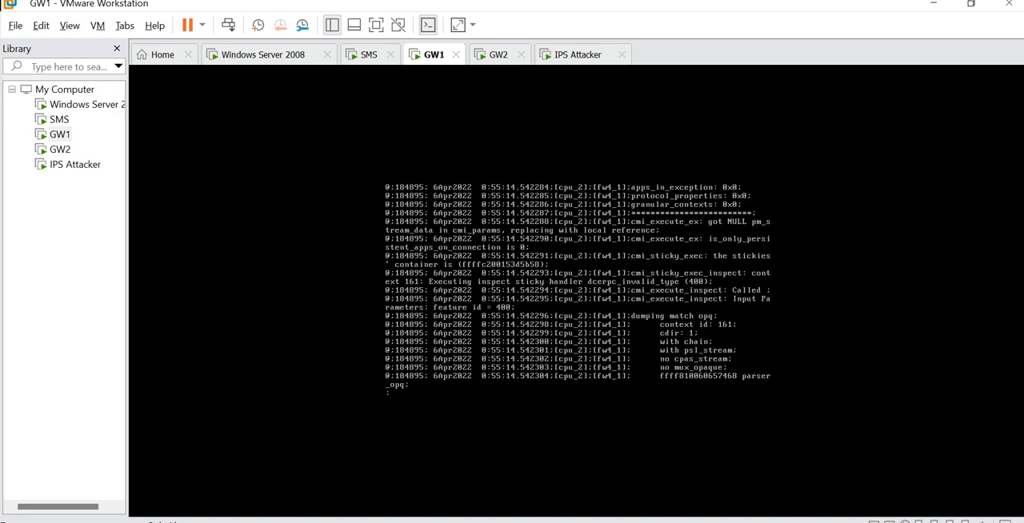
# - Skip ahead in the ips_attack trace to review the dcerpc_replay_on_port_135 function and the reply inspection on context 166
pyautogui.press('space')
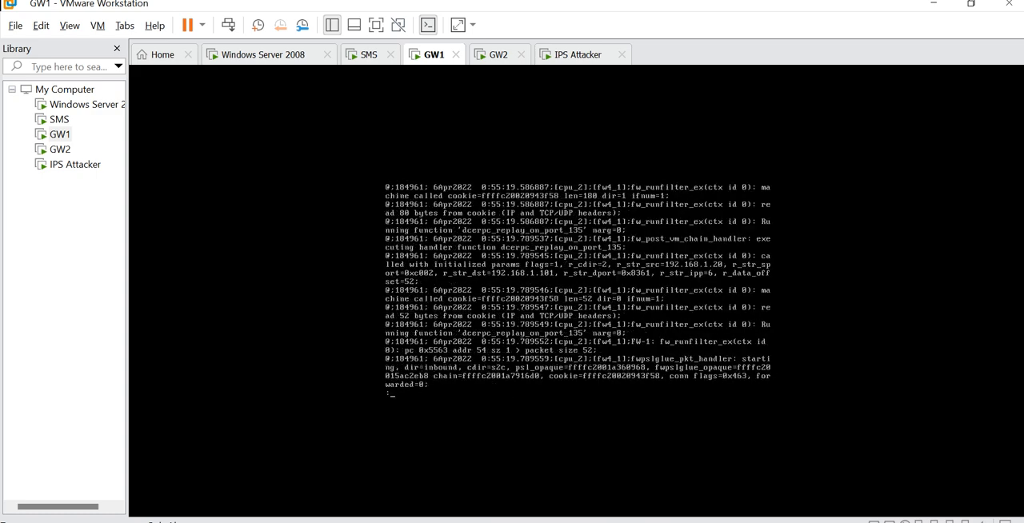
pyautogui.press('space')
pyautogui.press('space')
pyautogui.press('space')
pyautogui.press('space')
pyautogui.press('space')
pyautogui.press('space')
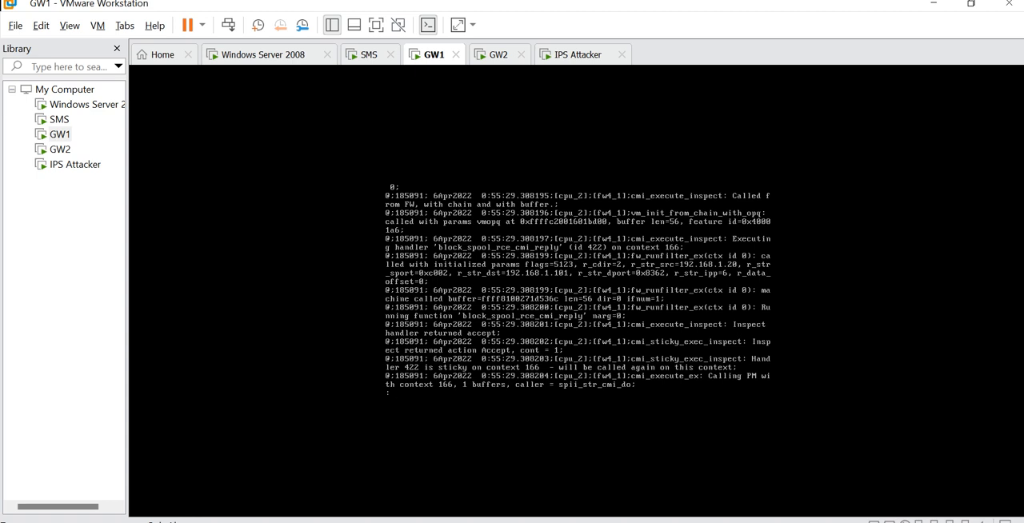
pyautogui.press('space')
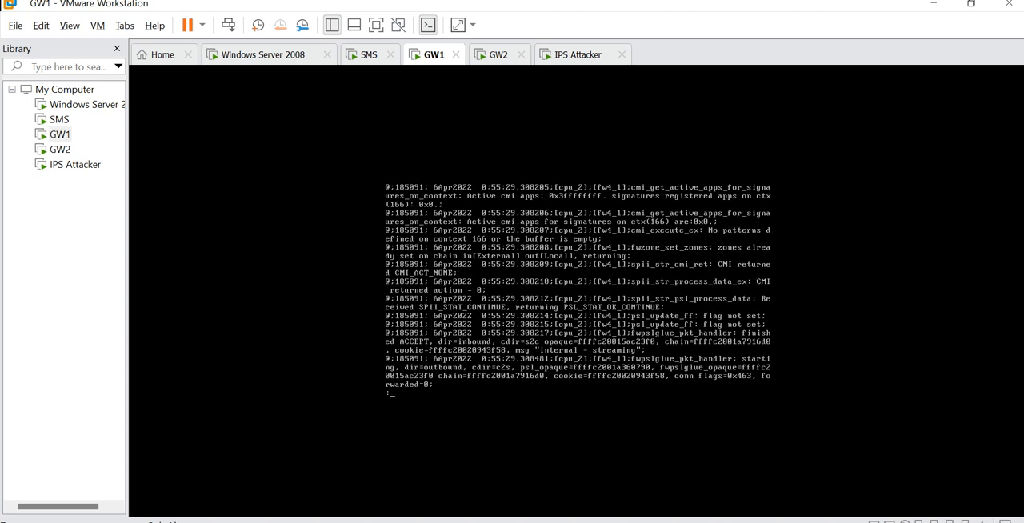
# - Trace the connection from source port 33634 through DCERPC parsing, context 171 inspection, dynamic context additions and the pattern matcher call
pyautogui.press('space')
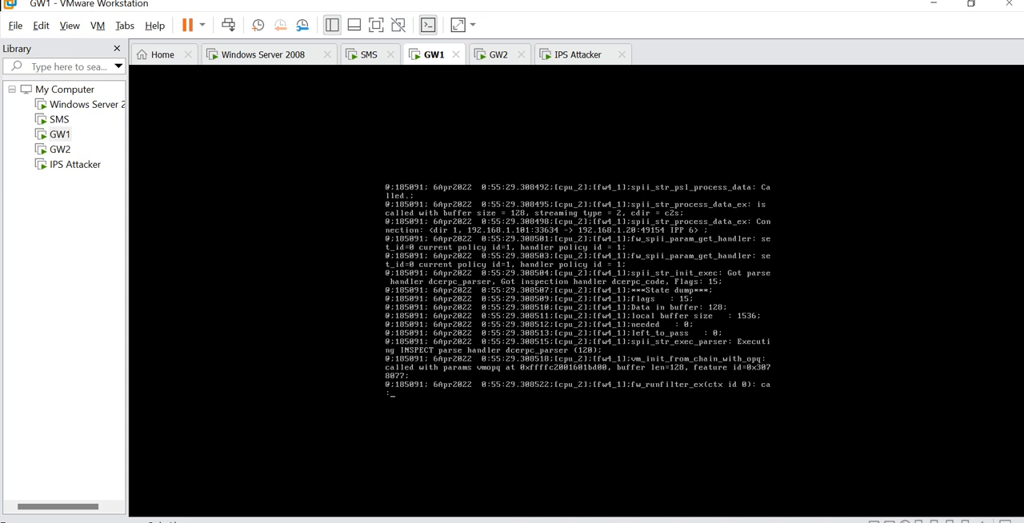
pyautogui.press('space')
pyautogui.press('space')
pyautogui.press('space')
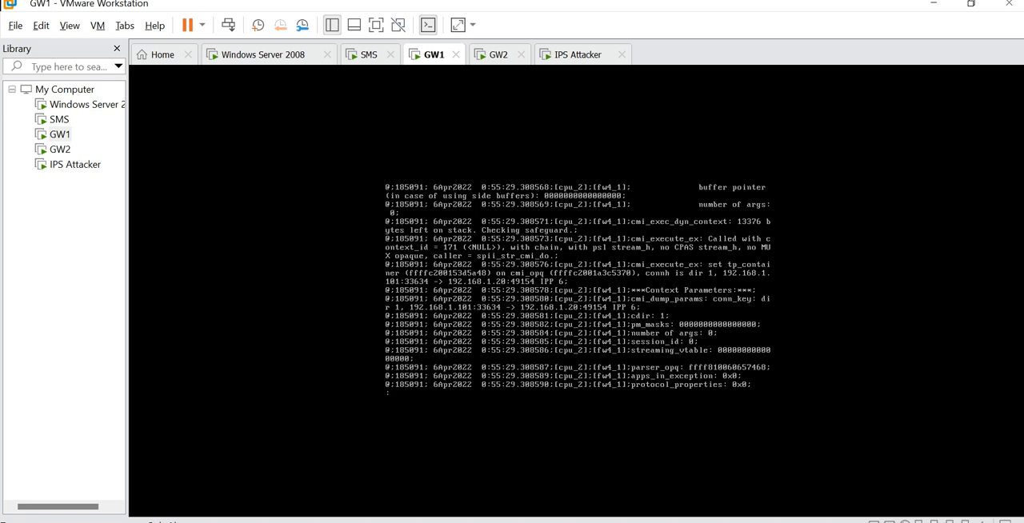
pyautogui.press('space')
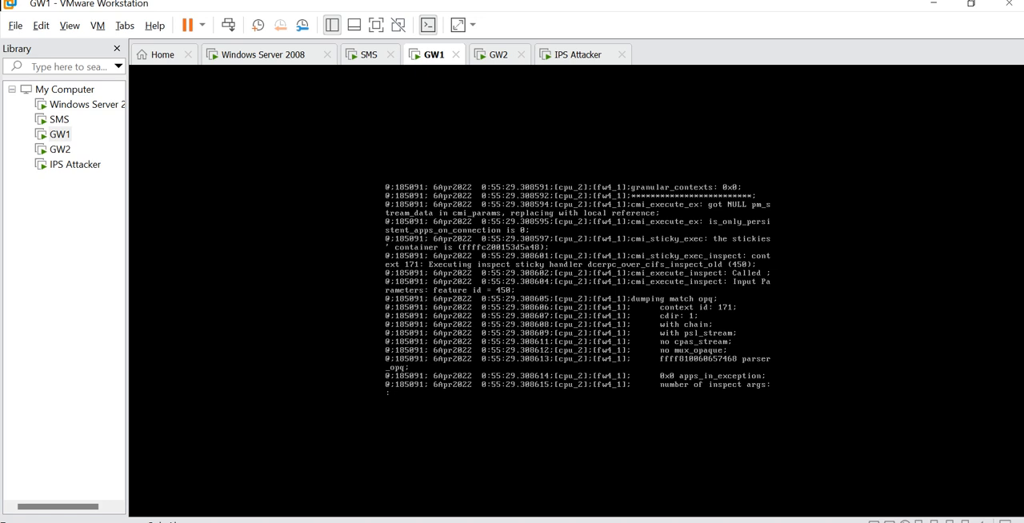
pyautogui.press('space')
pyautogui.press('space')
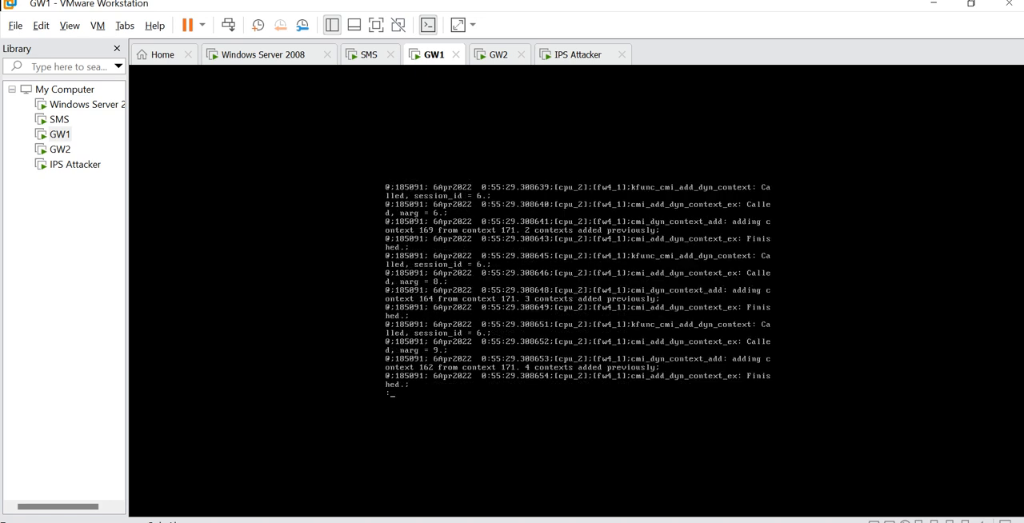
pyautogui.press('space')
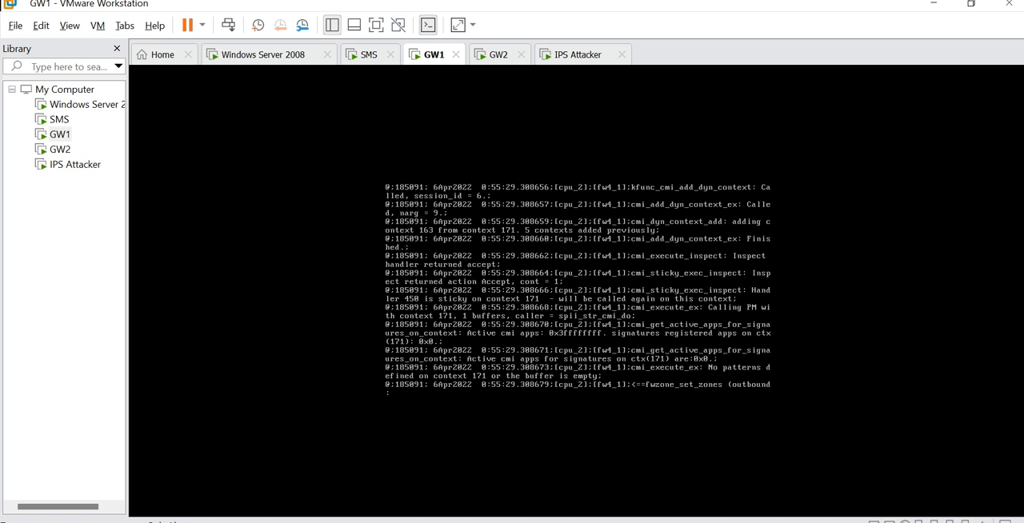
pyautogui.press('space')
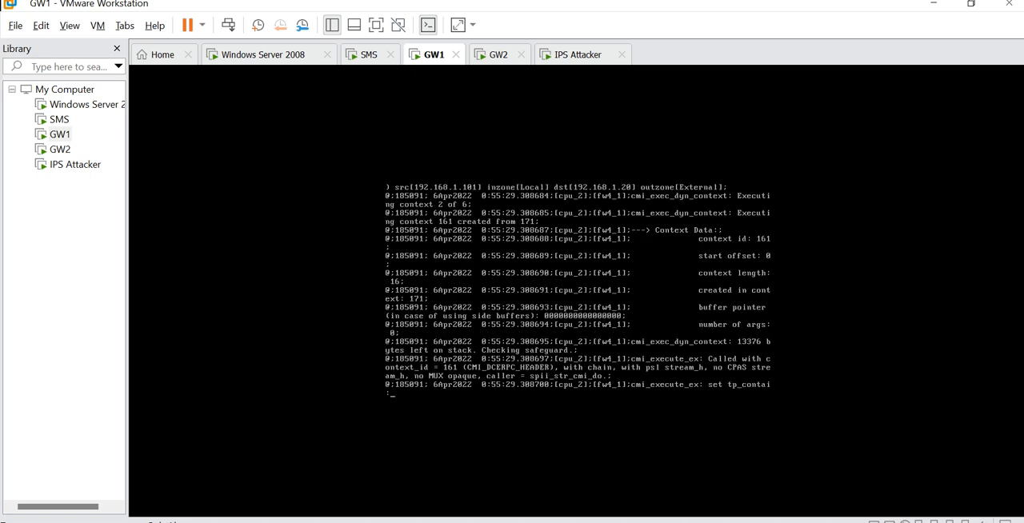
# - Examine the execution of contexts 161 and 164 in the ips_attack trace, including the dcerpc_invalid_type and block_ms_lic_header handlers
pyautogui.press('space')
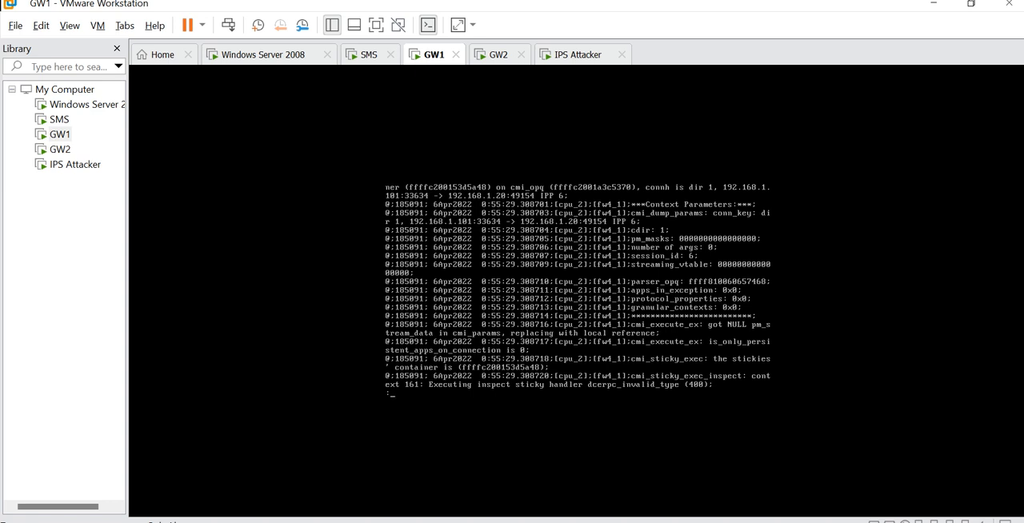
pyautogui.press('space')
pyautogui.press('space')
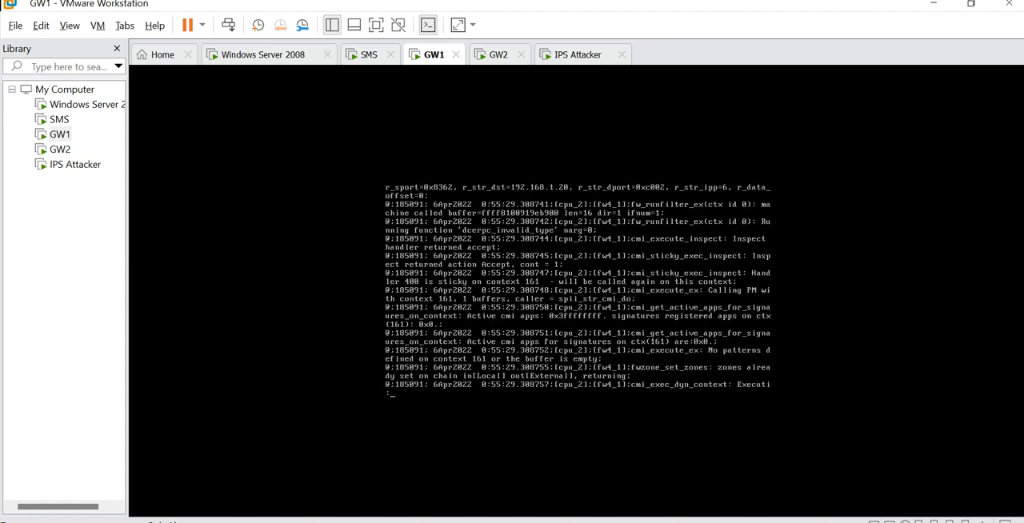
pyautogui.press('space')
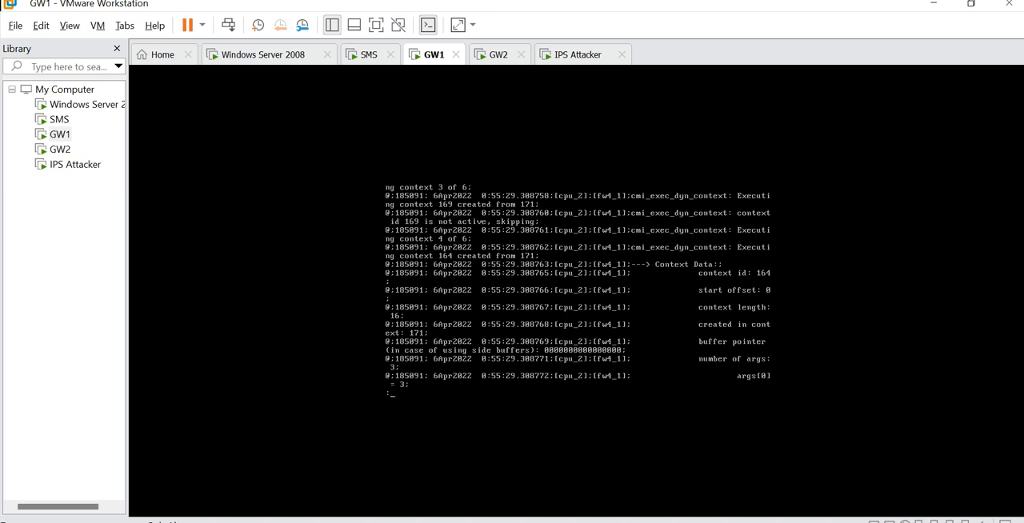
pyautogui.press('space')
pyautogui.press('space')
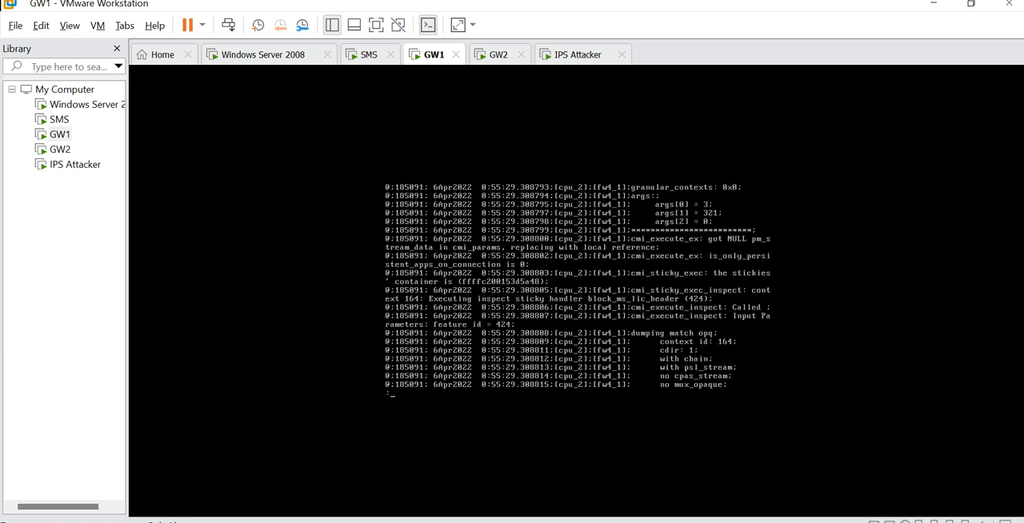
pyautogui.press('space')
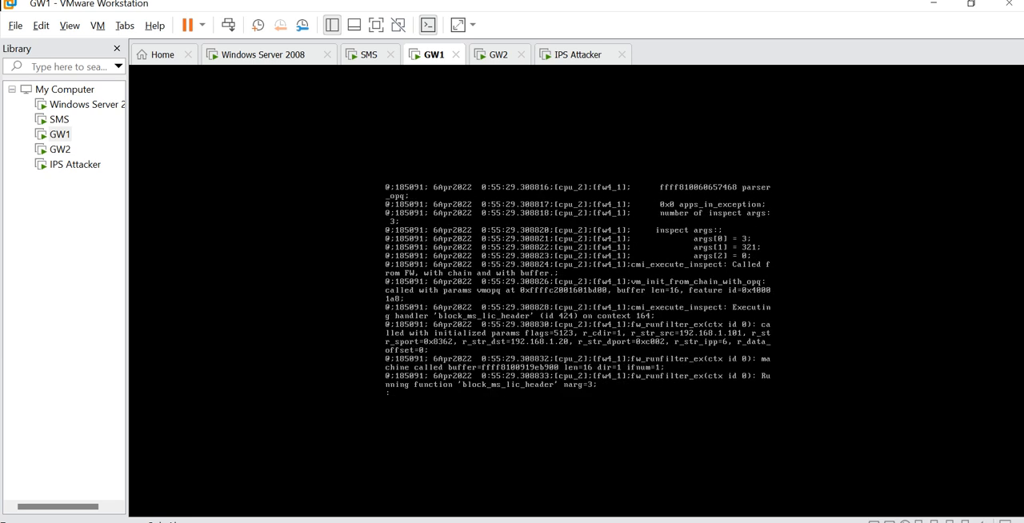
pyautogui.press('space')
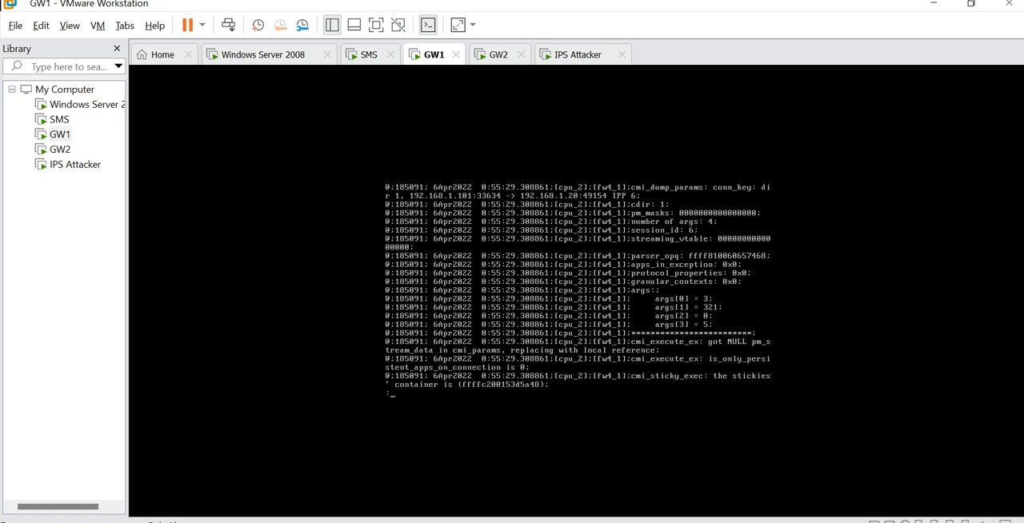
# - Review the sticky handlers executed on context 163, including block_ms06_040_cmi, block_ms06_070_cmi and block_srvsvc_cmi
pyautogui.press('space')
pyautogui.press('space')
pyautogui.press('space')
pyautogui.press('space')
pyautogui.press('space')
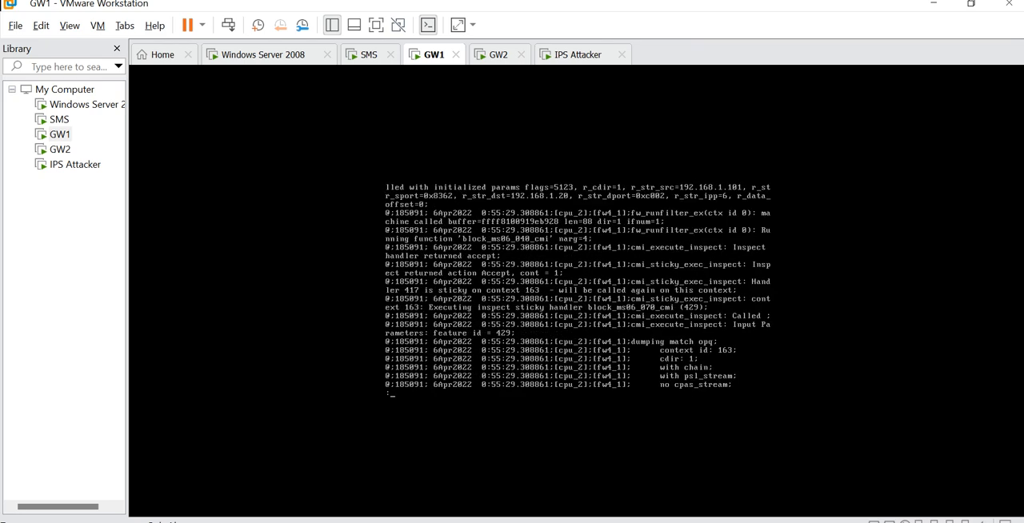
pyautogui.press('space')
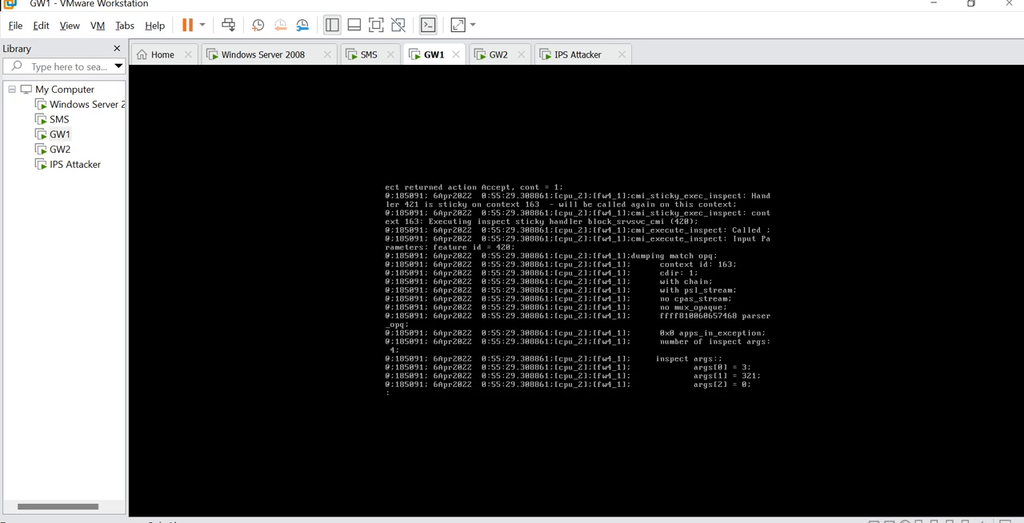
pyautogui.press('space')
pyautogui.press('space')
pyautogui.press('space')
pyautogui.press('space')
pyautogui.press('space')
pyautogui.press('space')
pyautogui.press('space')
pyautogui.press('space')
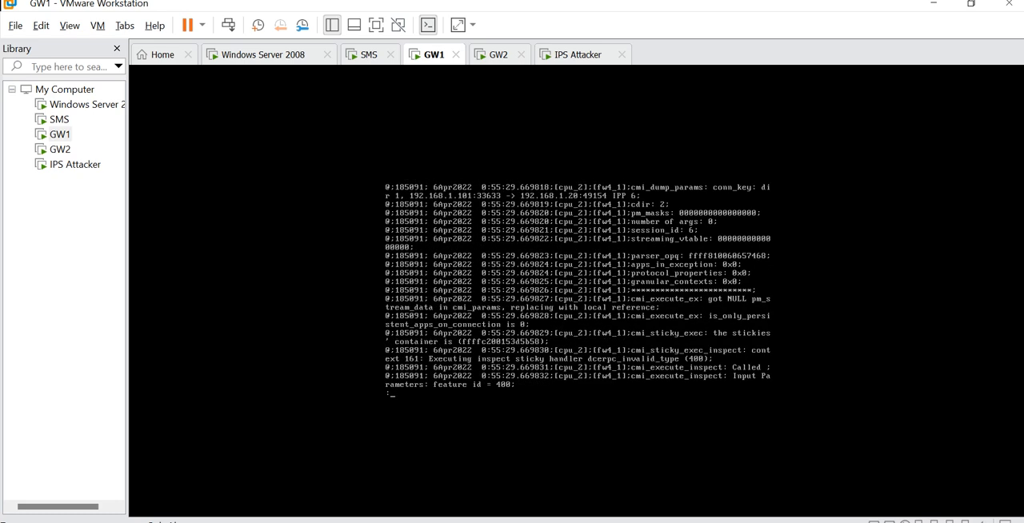
# - Follow the source port 33633 connection through the DCERPC parser and the inspections on contexts 164 and 163
pyautogui.press('space')
pyautogui.press('space')
pyautogui.press('space')
pyautogui.press('space')
pyautogui.press('space')
pyautogui.press('space')
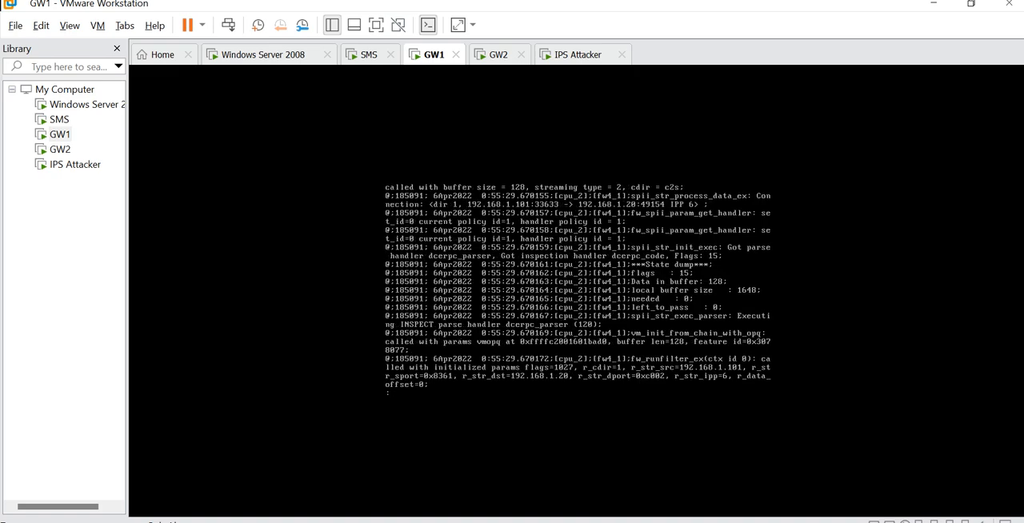
pyautogui.press('space')
pyautogui.press('space')
pyautogui.press('space')
pyautogui.press('space')
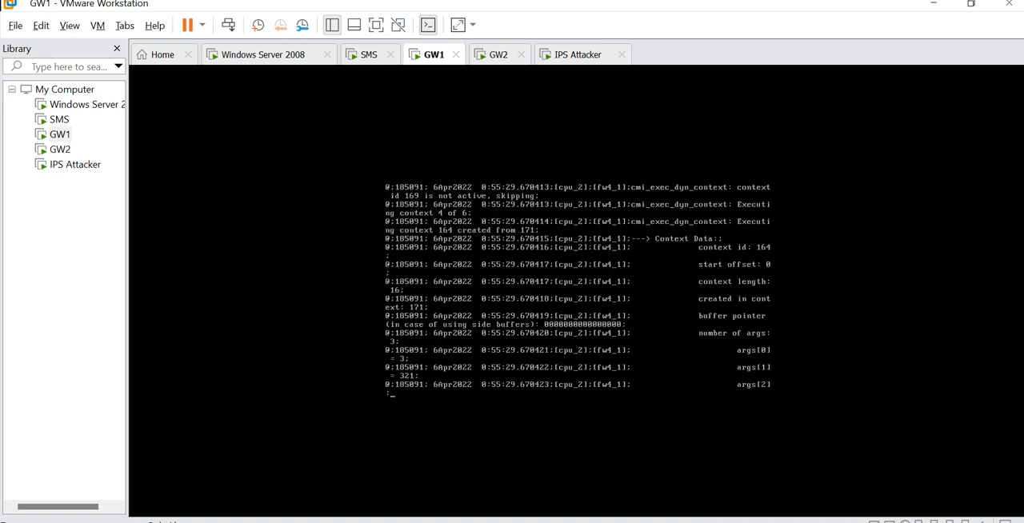
# - Review the port 33634 entries at 0:55:34 through the DCERPC_ENDIAN_0 and block_MS04_011_cmi handlers on context 163
pyautogui.press('space')
pyautogui.press('space')
pyautogui.press('space')
pyautogui.press('space')
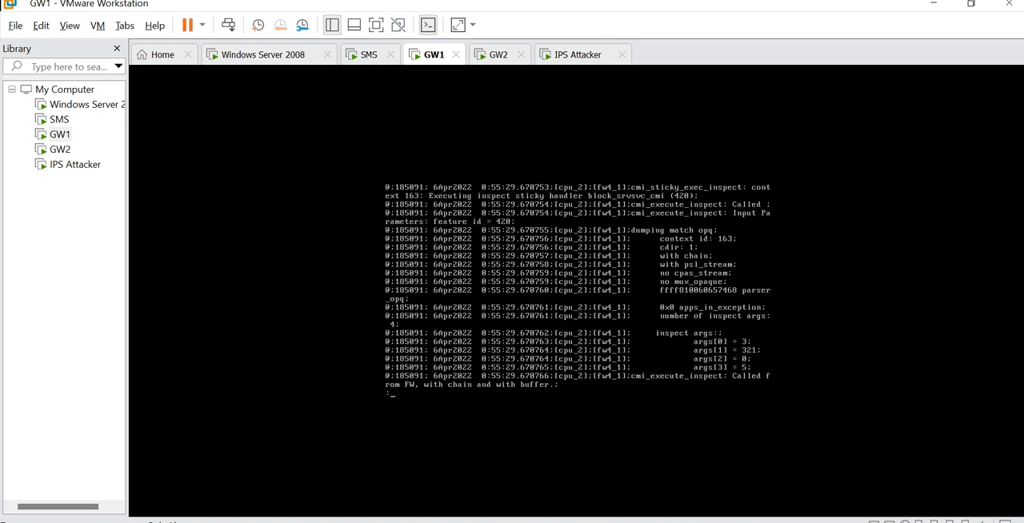
pyautogui.press('space')
pyautogui.press('space')
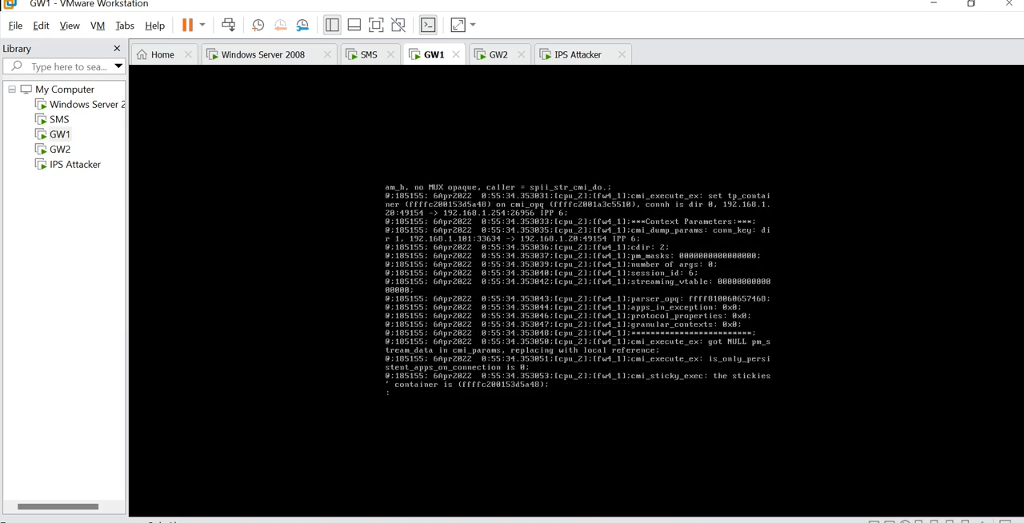
# - Examine the advanced patterns inspection on context 184, its derived context 394 pattern matcher call and the packet handler results
pyautogui.press('space')
pyautogui.press('space')
pyautogui.press('space')
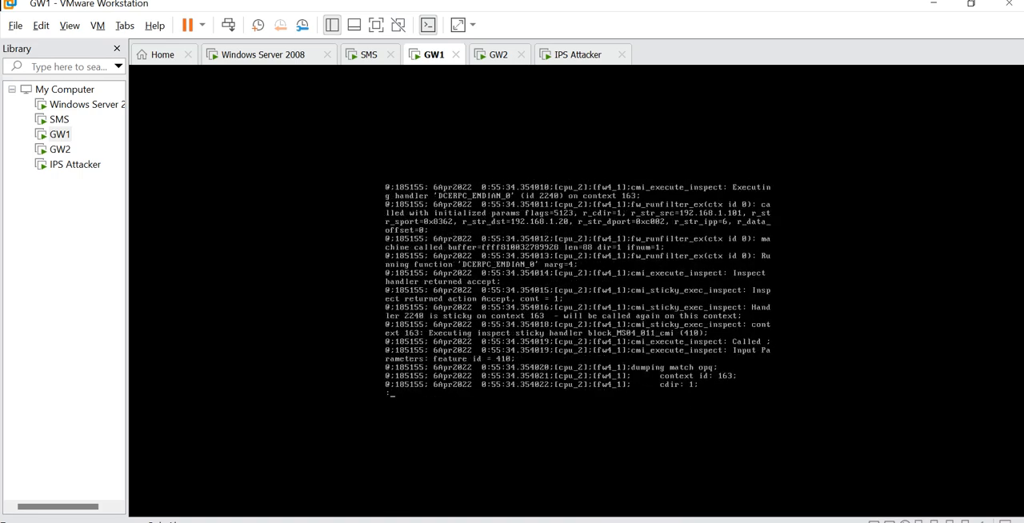
pyautogui.press('space')
pyautogui.press('space')
pyautogui.press('space')
pyautogui.press('space')
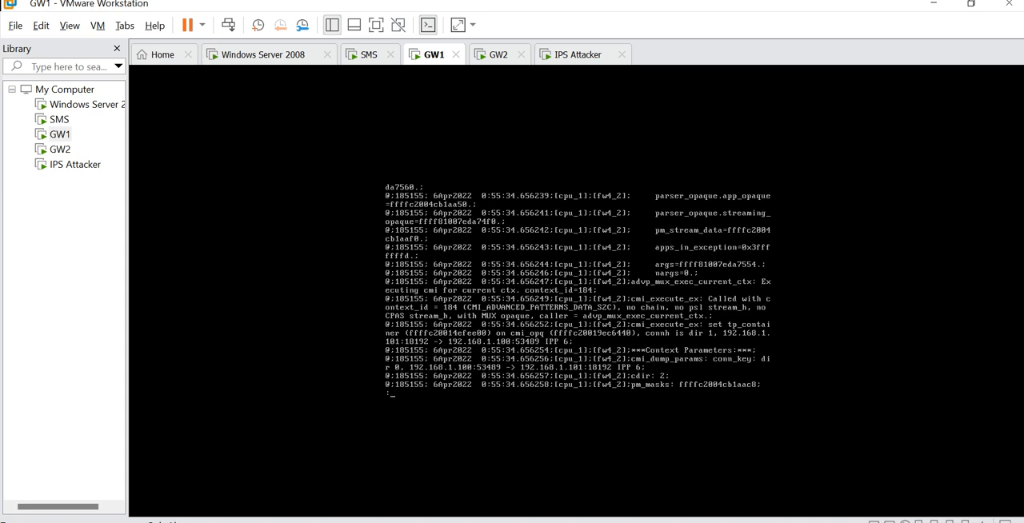
pyautogui.press('space')
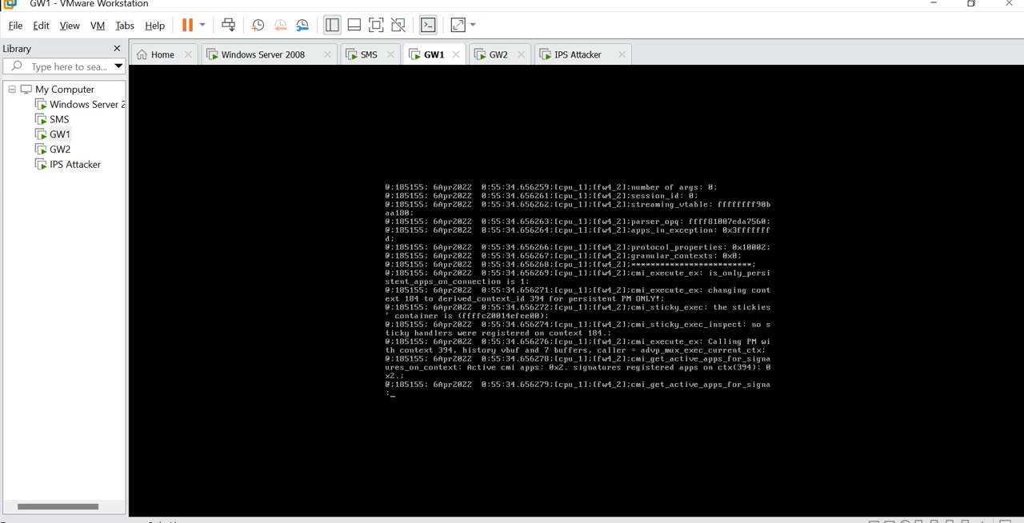
pyautogui.press('space')
pyautogui.press('space')
pyautogui.press('space')
pyautogui.press('space')
pyautogui.press('space')
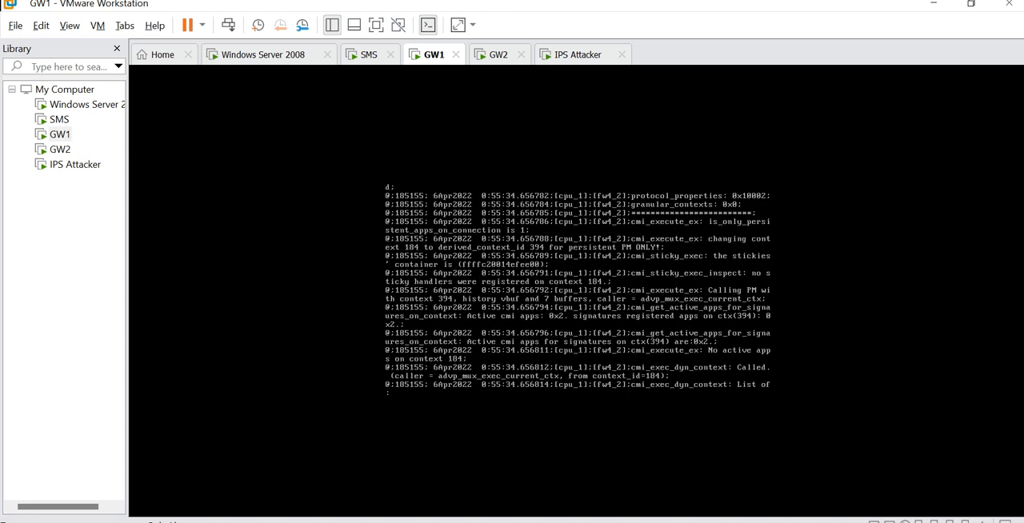
pyautogui.press('space')
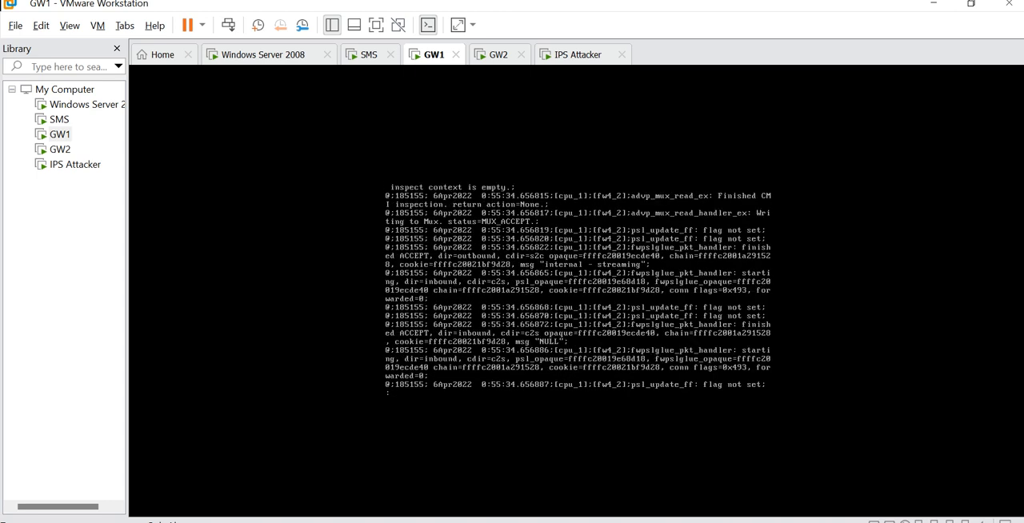
# - Trace the server reply to port 33633 through header context 161, response data context 166 and the block_spool_rce_cmi_reply handler
pyautogui.press('space')
pyautogui.press('space')
pyautogui.press('space')
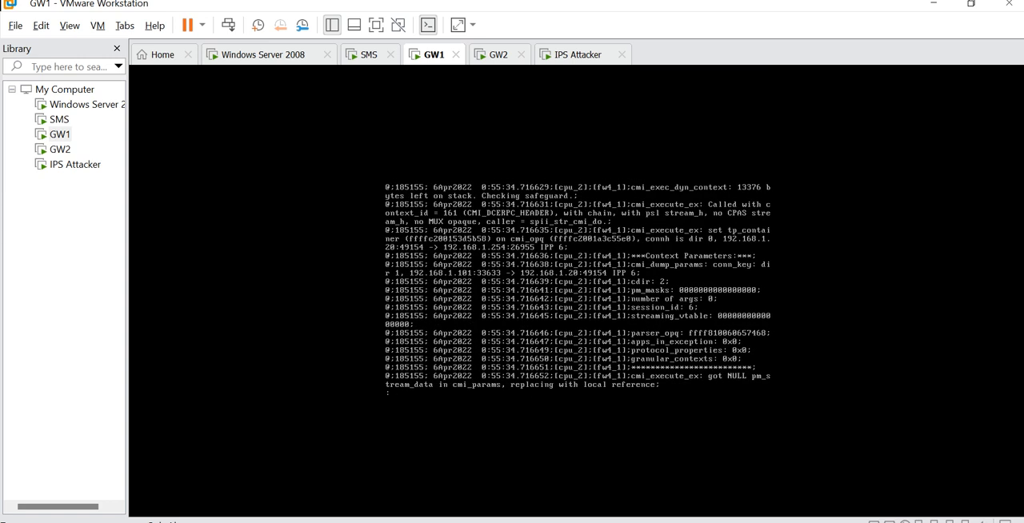
pyautogui.press('space')
pyautogui.press('space')
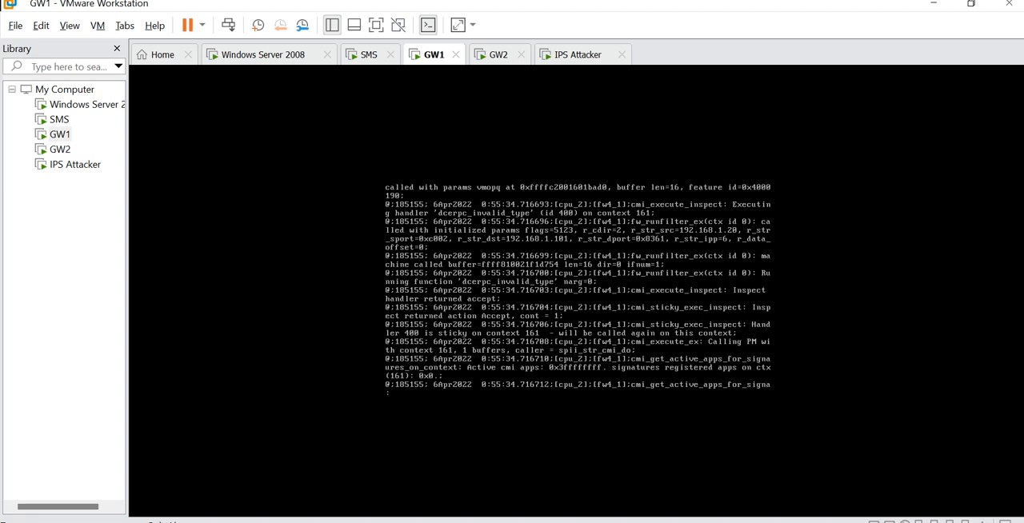
pyautogui.press('space')
pyautogui.press('space')
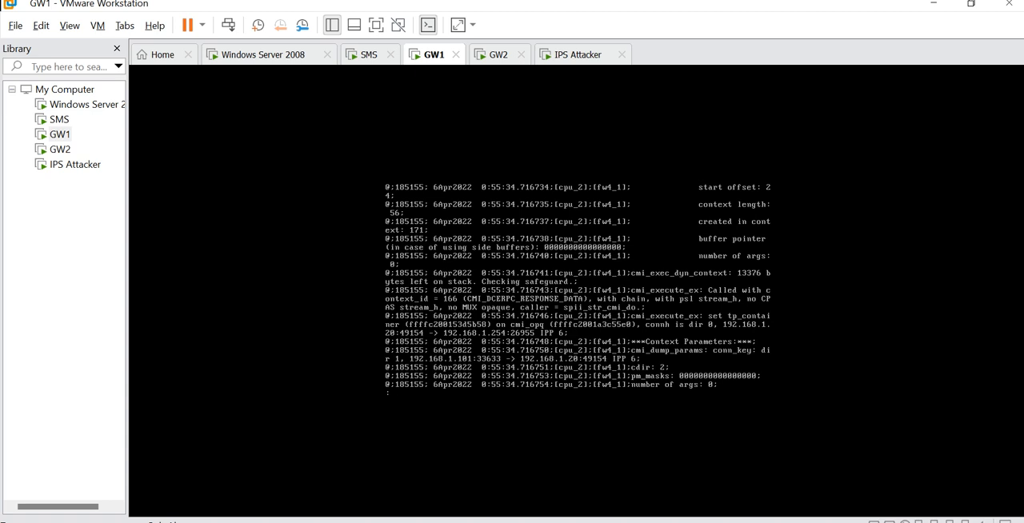
pyautogui.press('space')
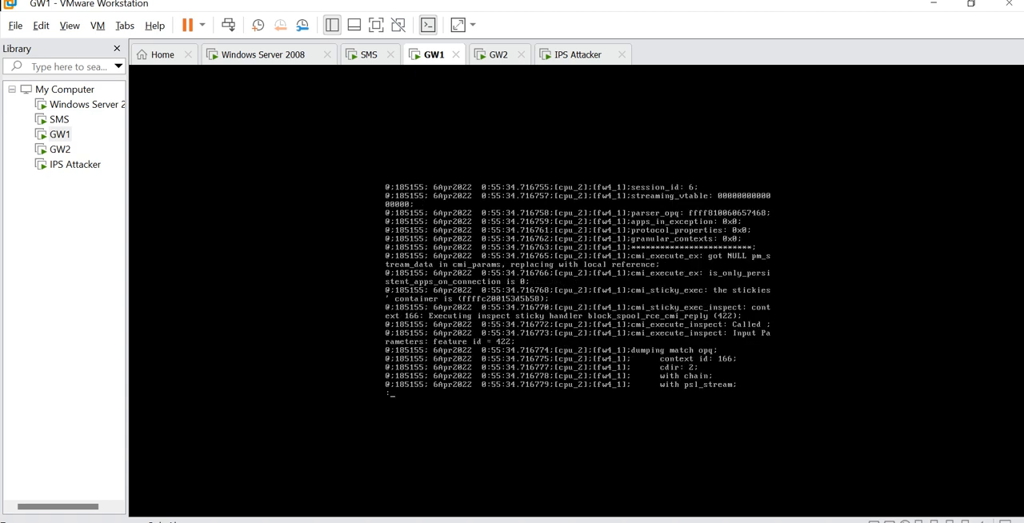
# - Follow the port 33633 client-to-server packet from context 171 through the block_rasman_cmi and smb_library_block_code handlers to dcerpc_replay_on_port_135
pyautogui.press('space')
pyautogui.press('space')
pyautogui.press('space')
pyautogui.press('space')
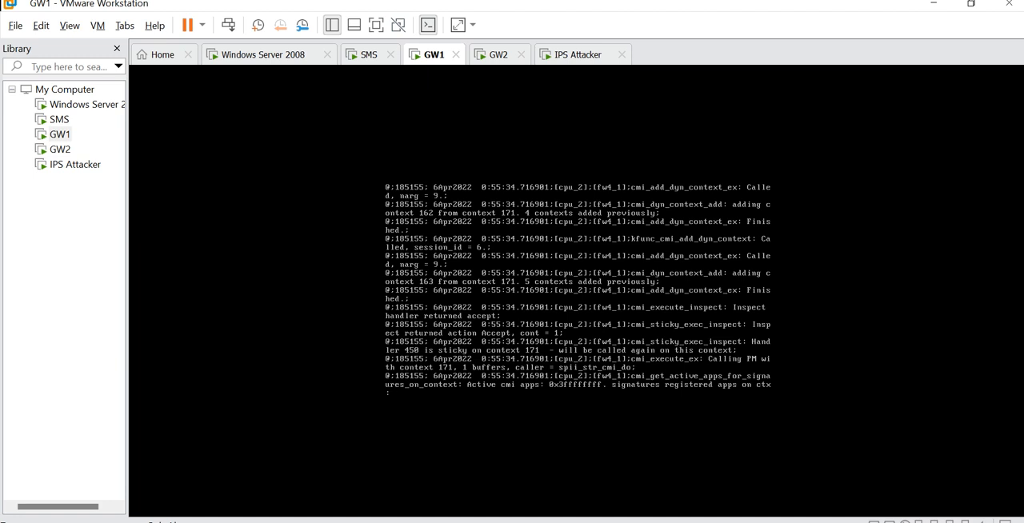
pyautogui.press('space')
pyautogui.press('space')
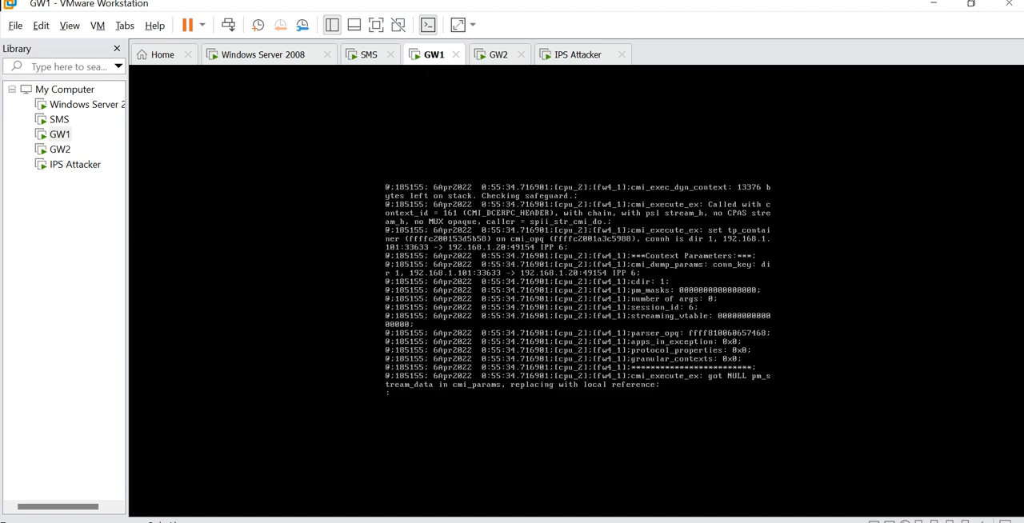
pyautogui.press('space')
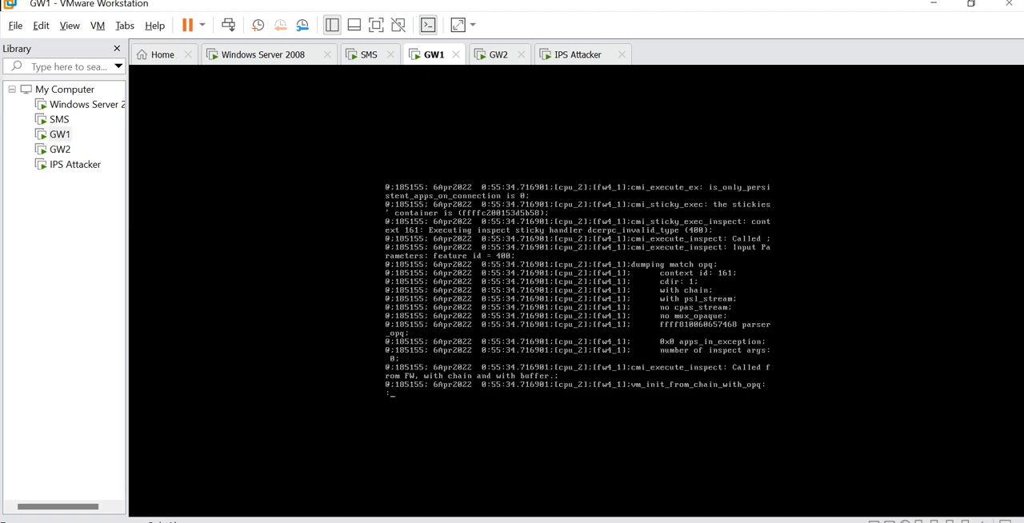
pyautogui.press('space')
pyautogui.press('space')
pyautogui.press('space')
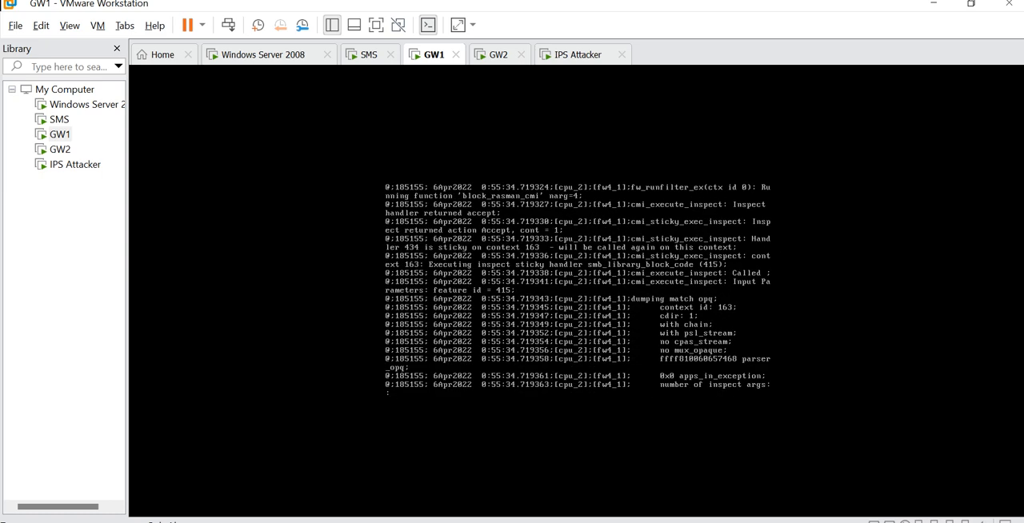
pyautogui.press('space')
pyautogui.press('space')
pyautogui.press('space')
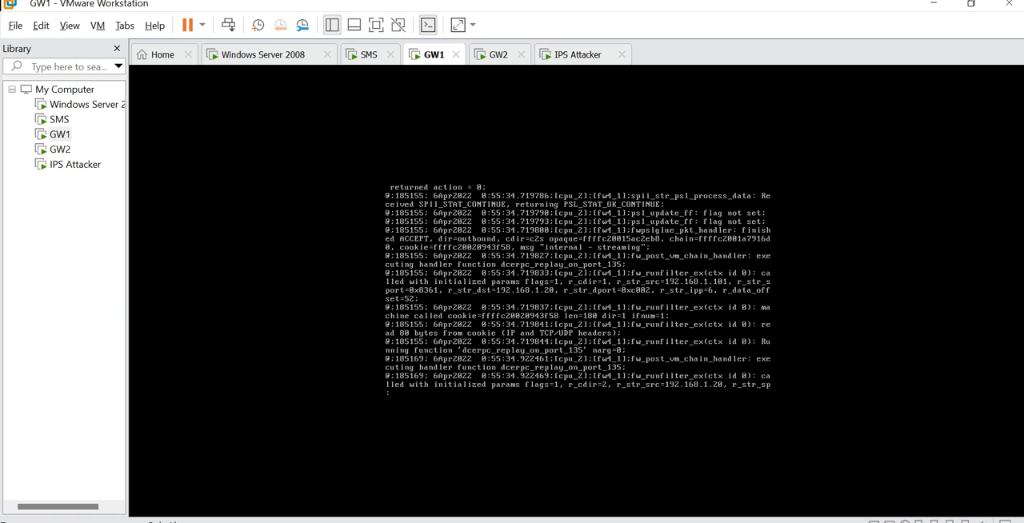
pyautogui.press('space')
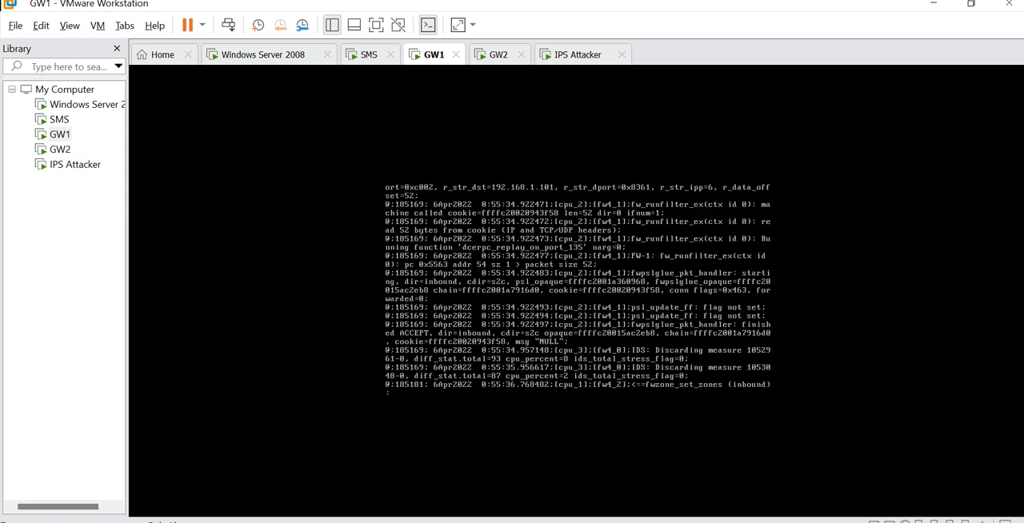
# - Review the IGMP multicast entries for context 404 pattern matching, the inspection matrix and the igmp_prot_code handler
pyautogui.press('space')
pyautogui.press('space')
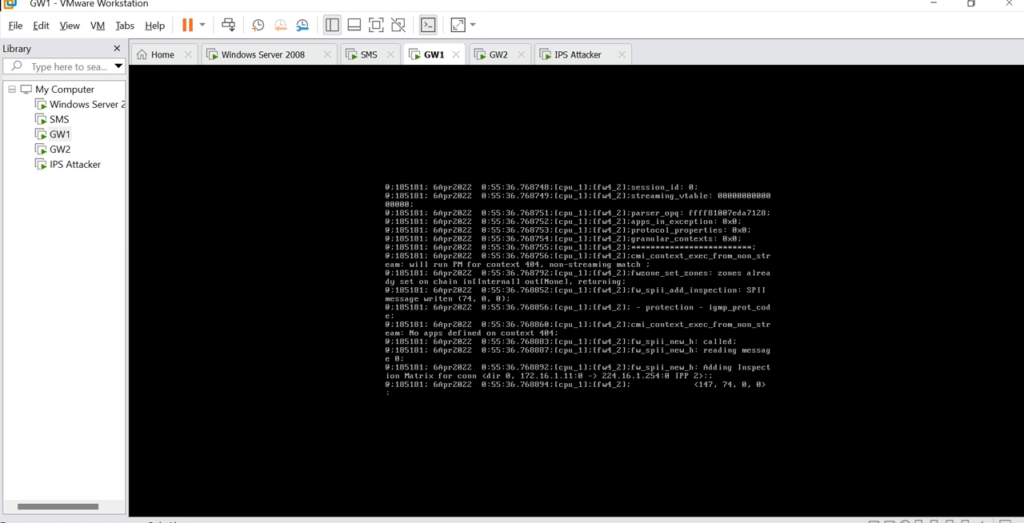
pyautogui.press('space')
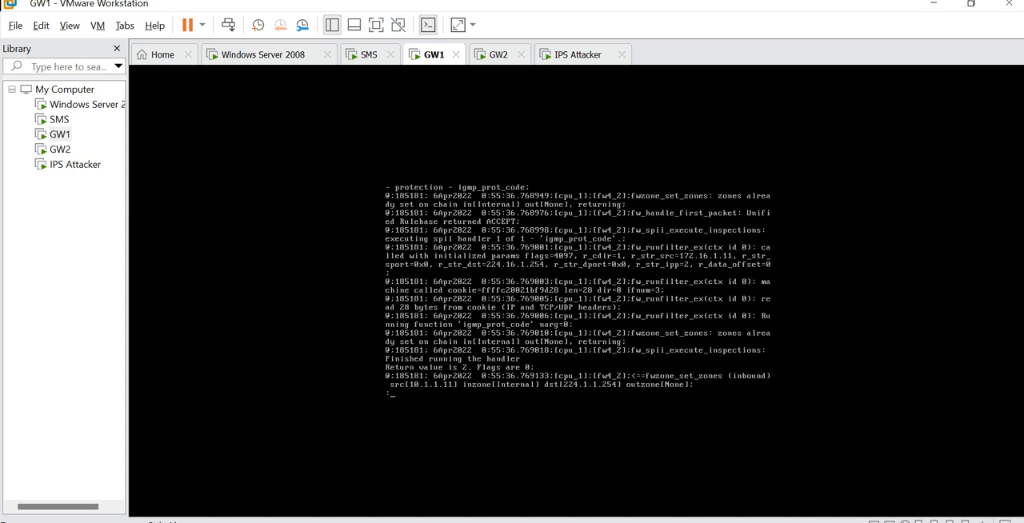
pyautogui.press('space')
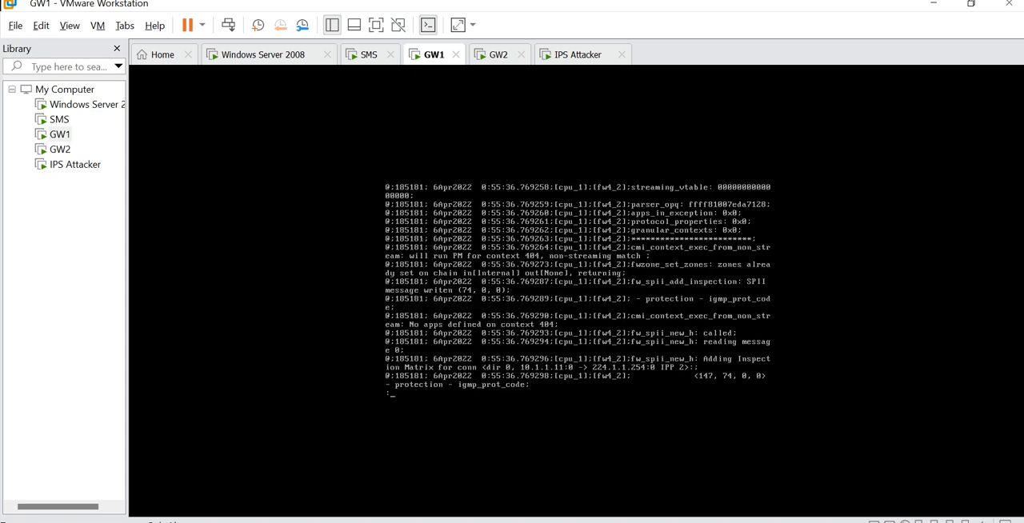
pyautogui.press('space')
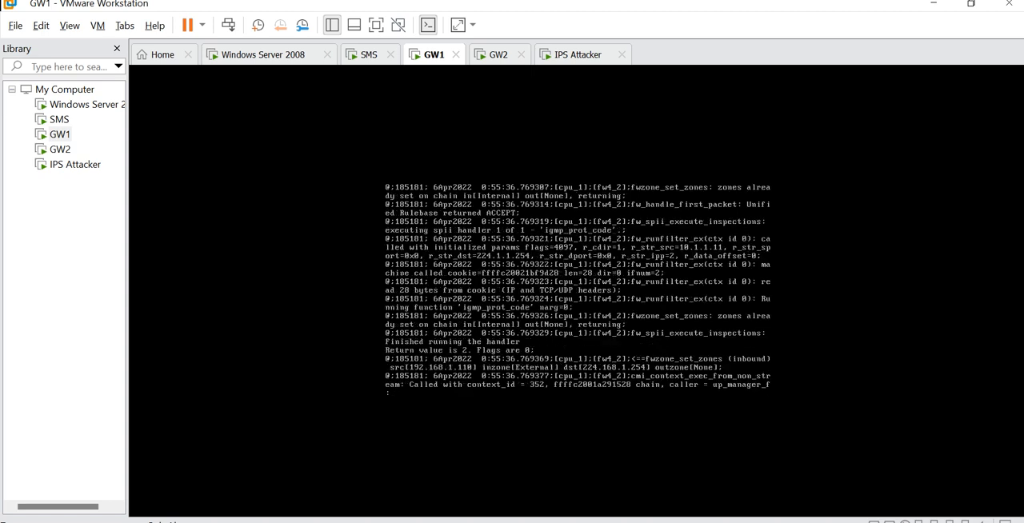
# - Review the 0:55:39 entries for context 171 creation, the dcerpc_over_cifs_inspect_old handler and the dynamic context additions
pyautogui.press('space')
pyautogui.press('space')
pyautogui.press('space')
pyautogui.press('space')
pyautogui.press('space')
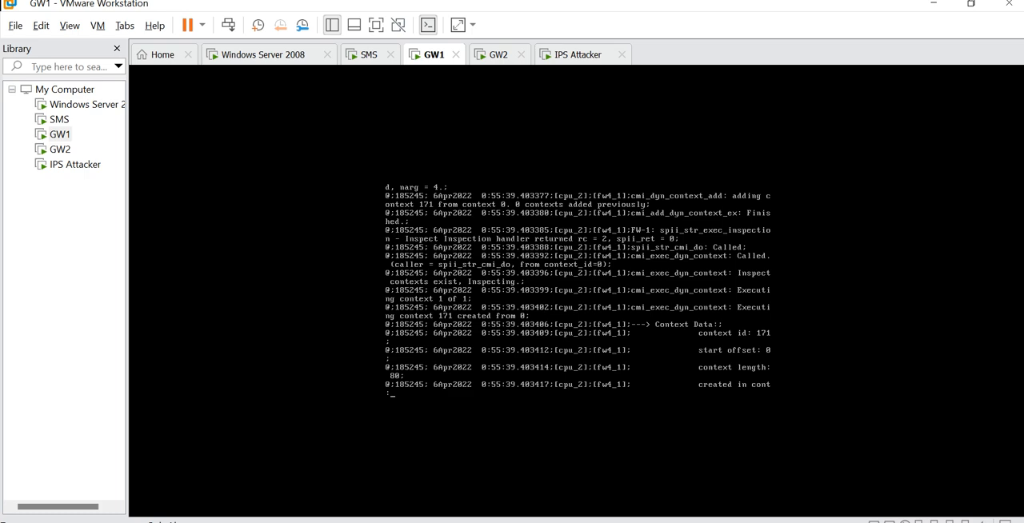
pyautogui.press('space')
pyautogui.press('space')
pyautogui.press('space')
pyautogui.press('space')
pyautogui.press('space')
pyautogui.press('space')
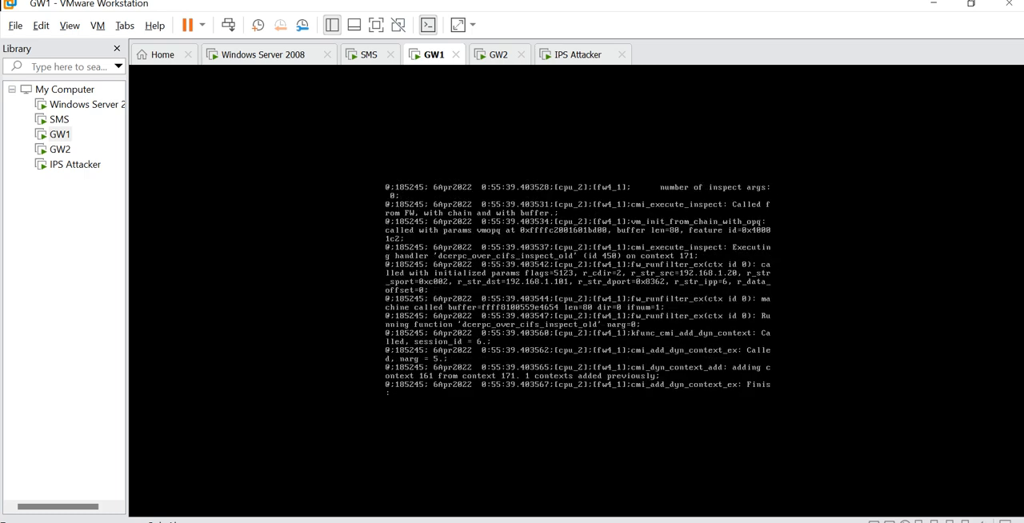
# - Follow the context 171 inspection through block_ms_lic_header on context 164 and the block_MS04_011_cmi, block_ms06_070_cmi and block_rasman_cmi handlers on context 163
pyautogui.press('space')
pyautogui.press('space')
pyautogui.press('space')
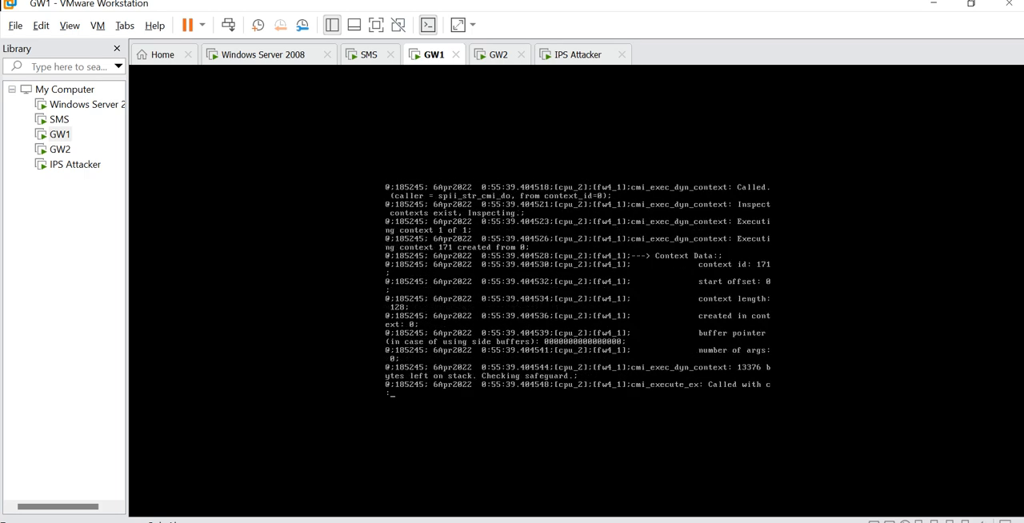
pyautogui.press('space')
pyautogui.press('space')
pyautogui.press('space')
pyautogui.press('space')
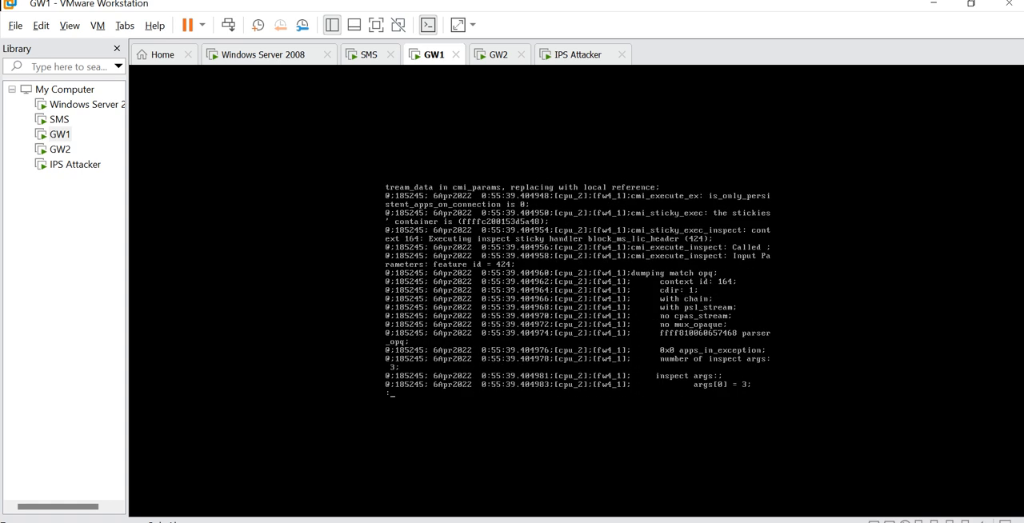
pyautogui.press('space')
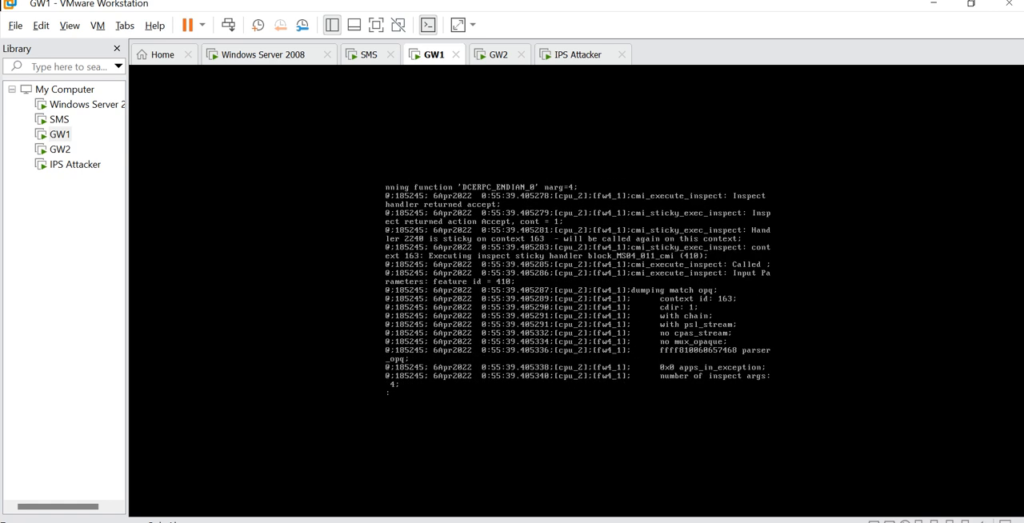
pyautogui.press('space')
pyautogui.press('space')
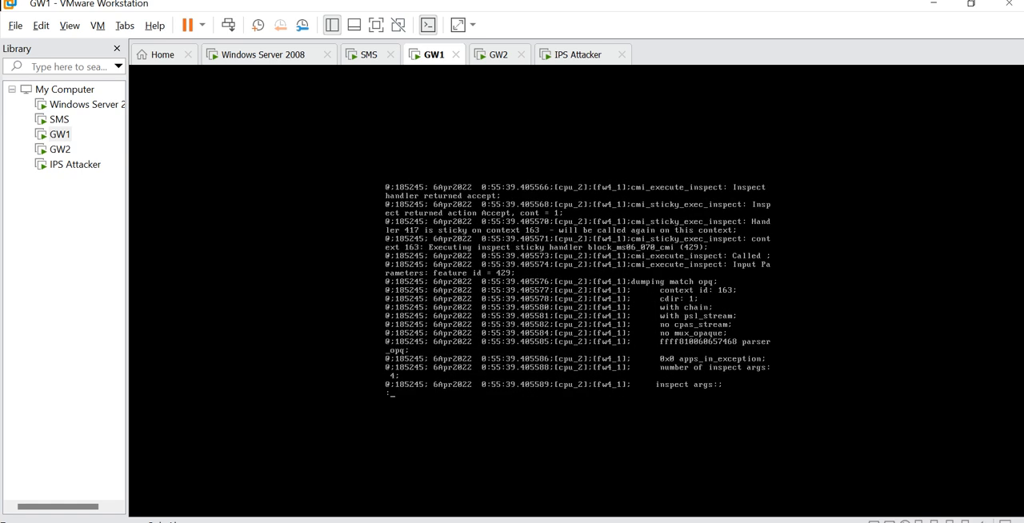
pyautogui.press('space')
pyautogui.press('space')
pyautogui.press('space')
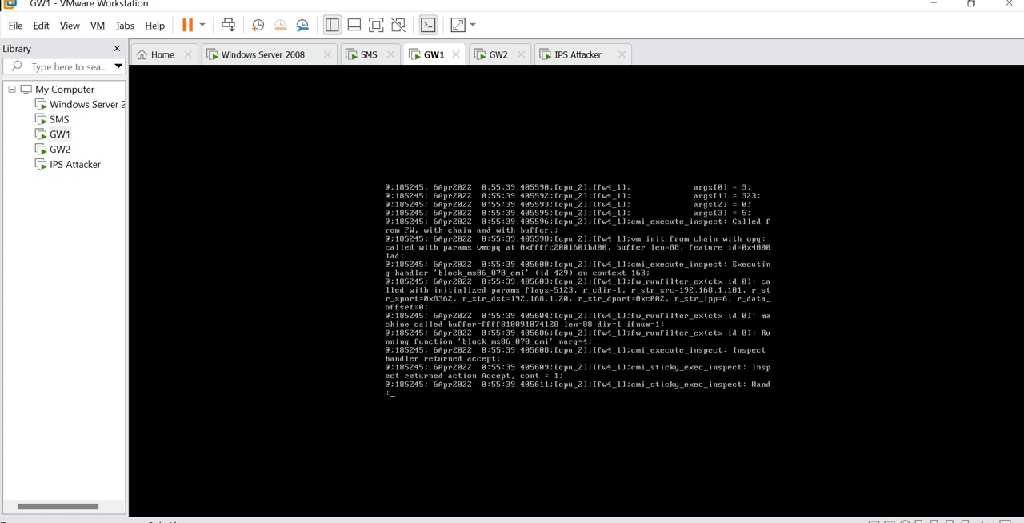
# - Examine the 0:55:39.764 server reply entries for the dynamic context additions from context 171 and the block_spool_rce_cmi_reply handler on context 166
pyautogui.press('space')
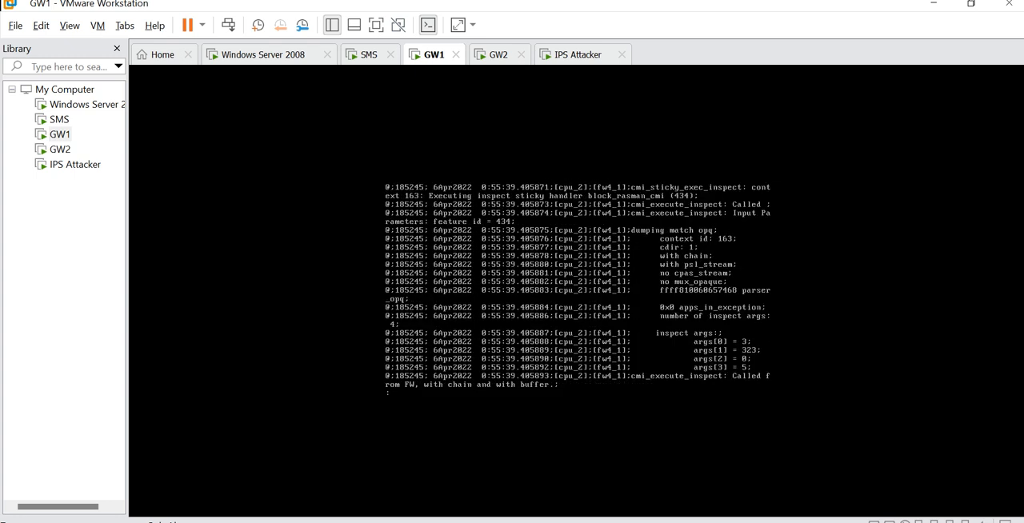
pyautogui.press('space')
pyautogui.press('space')
pyautogui.press('space')
pyautogui.press('space')
pyautogui.press('space')
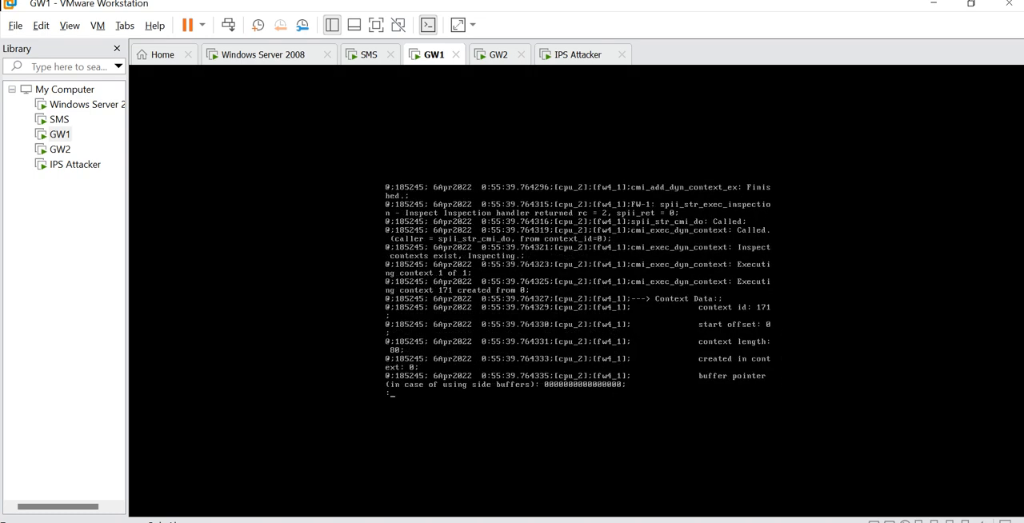
pyautogui.press('space')
pyautogui.press('space')
pyautogui.press('space')
pyautogui.press('space')
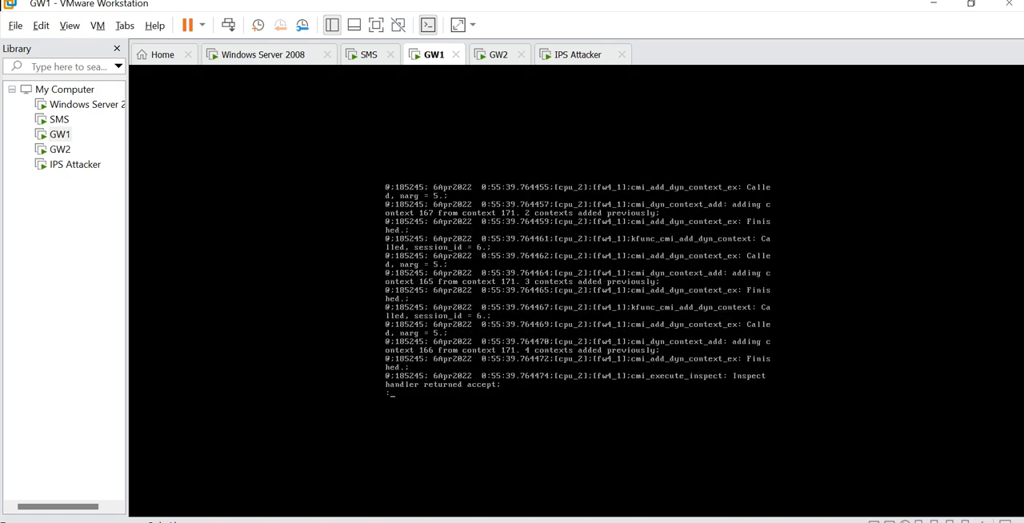
pyautogui.press('space')
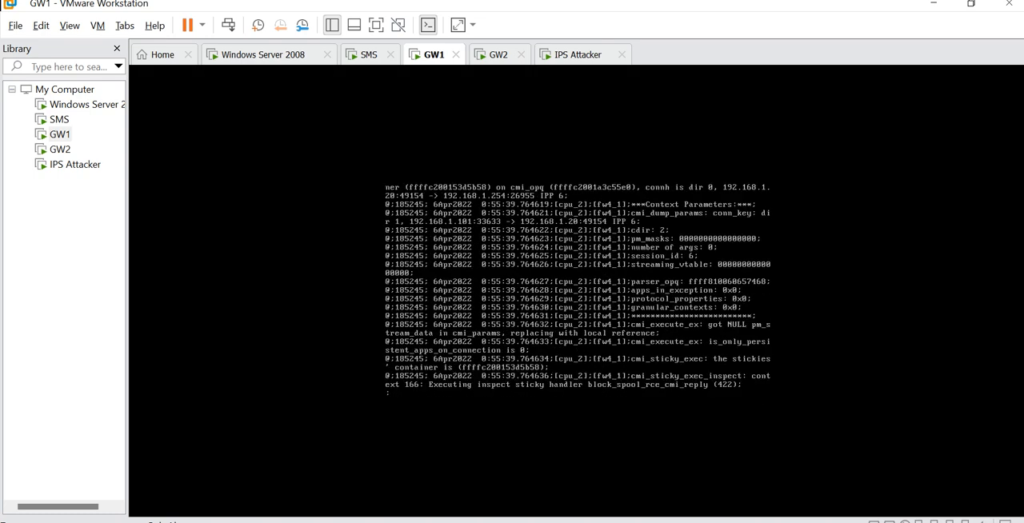
pyautogui.press('space')
# - Trace the 0:55:39.765 client-to-server packet from port 33633 through block_ms_lic_header on context 164 and the signature check on context 162
pyautogui.press('space')
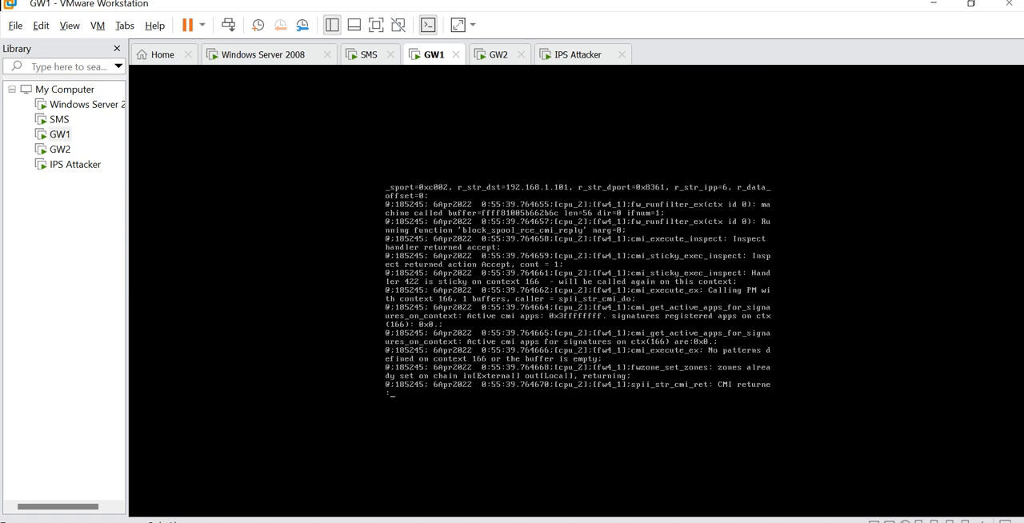
pyautogui.press('space')
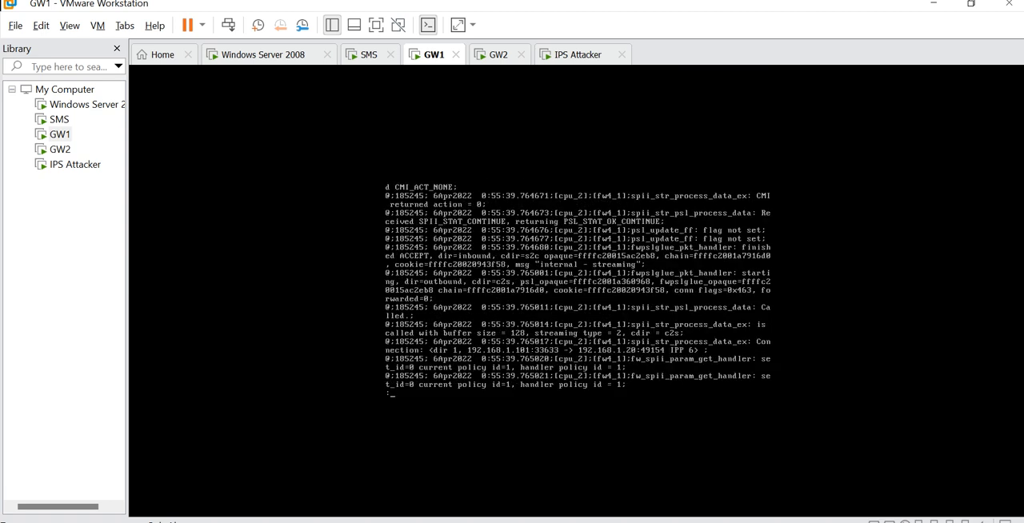
pyautogui.press('space')
pyautogui.press('space')
pyautogui.press('space')
pyautogui.press('space')
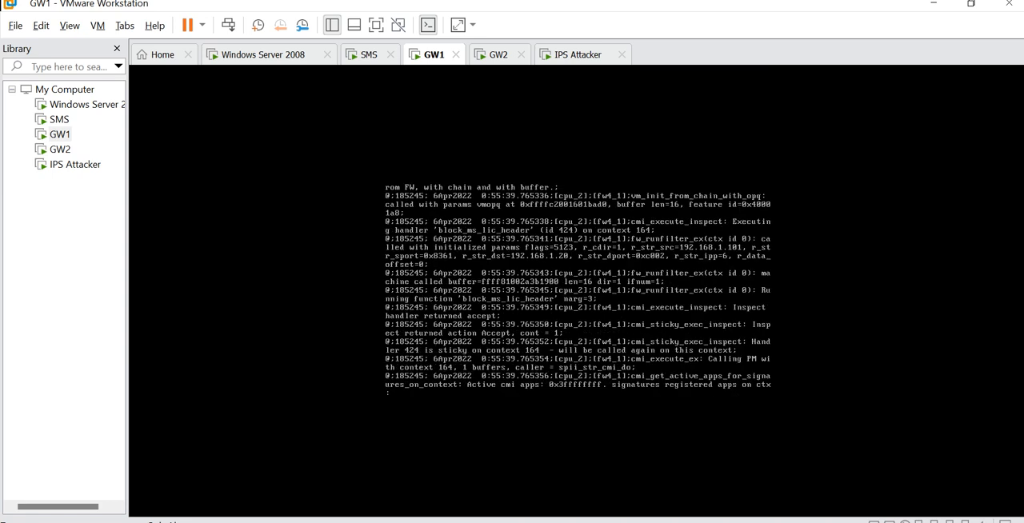
pyautogui.press('space')
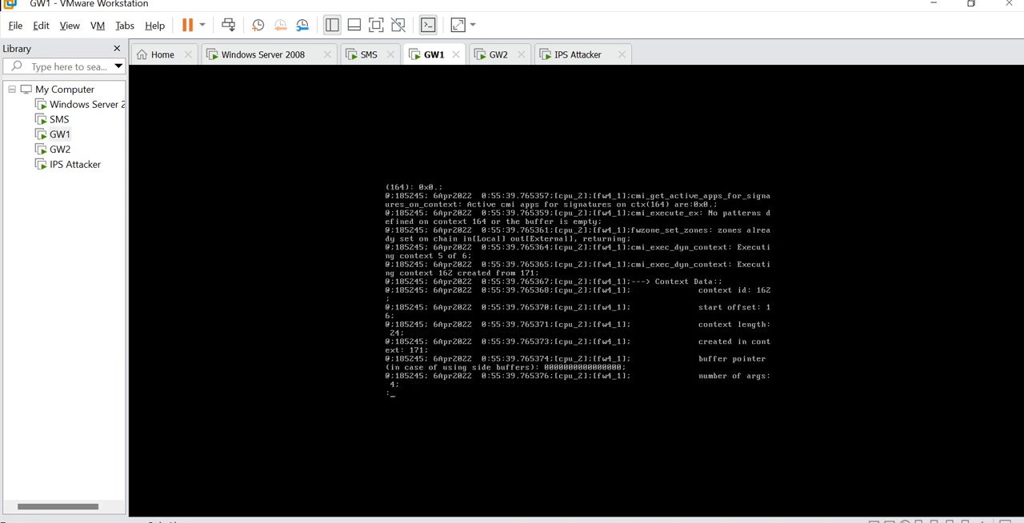
pyautogui.press('space')
pyautogui.press('space')
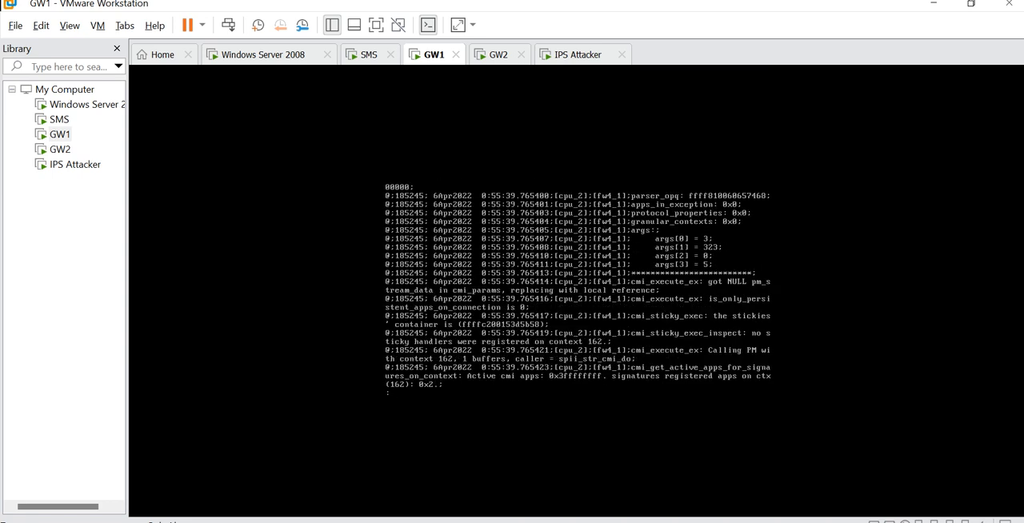
pyautogui.press('space')
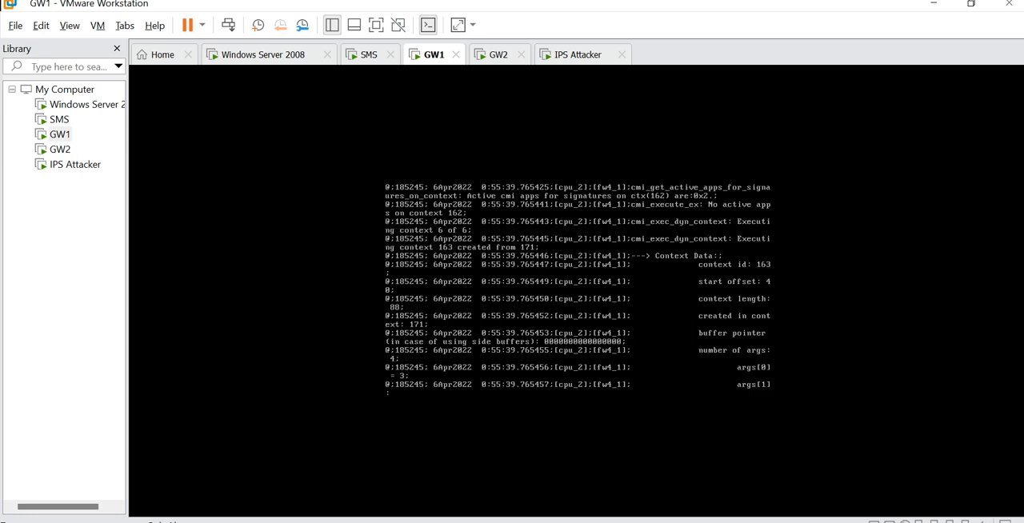
# - Review the context 163 sticky handler entries for CVE_2010_2729_0, block_ms06_070_cmi, block_spool_rce_cmi and feature id 434
pyautogui.press('space')
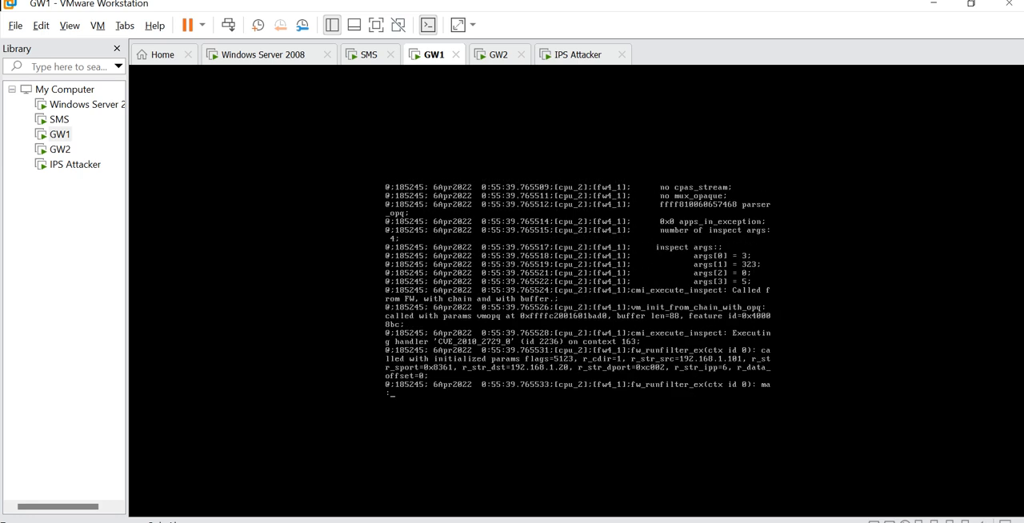
pyautogui.press('space')
pyautogui.press('space')
pyautogui.press('space')
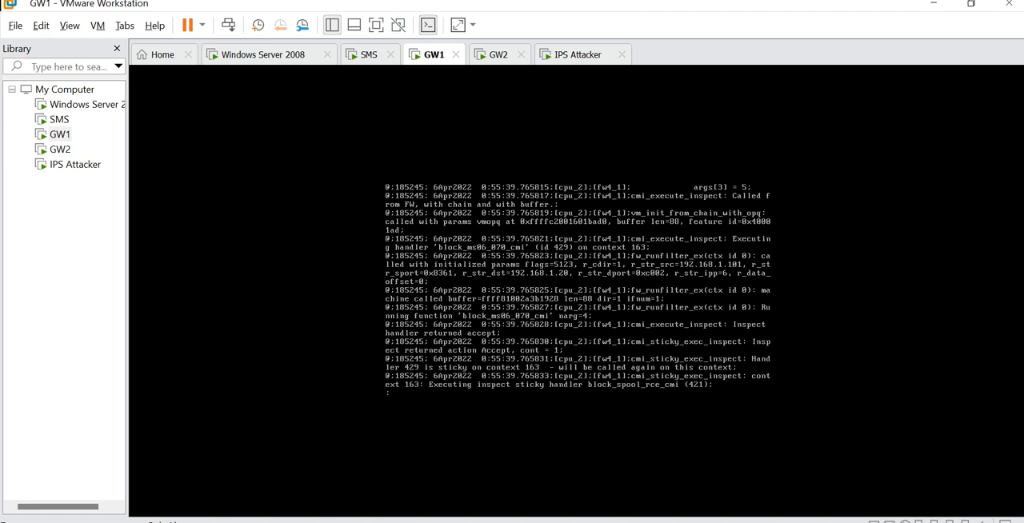
pyautogui.press('space')
pyautogui.press('space')
pyautogui.press('space')
pyautogui.press('space')
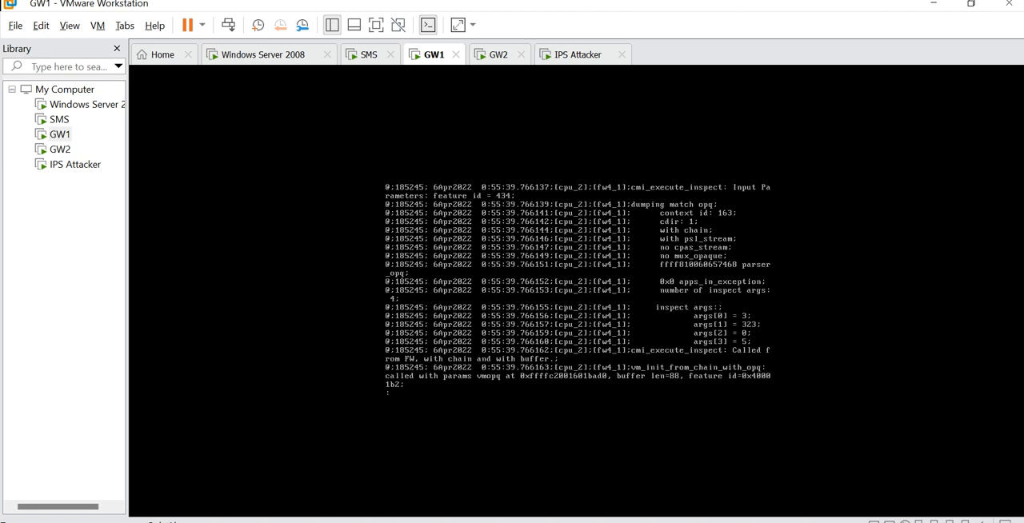